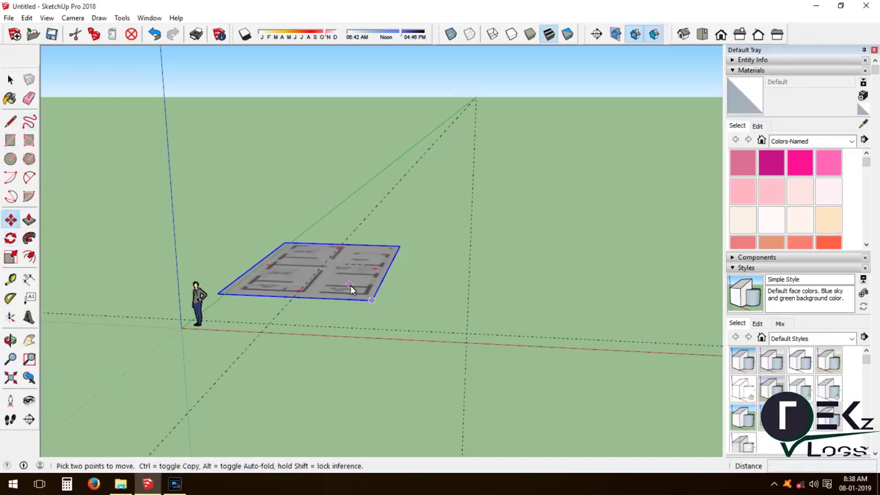
Flip the floor plan image 180 degrees and move it back into place in top view
click(274, 323)
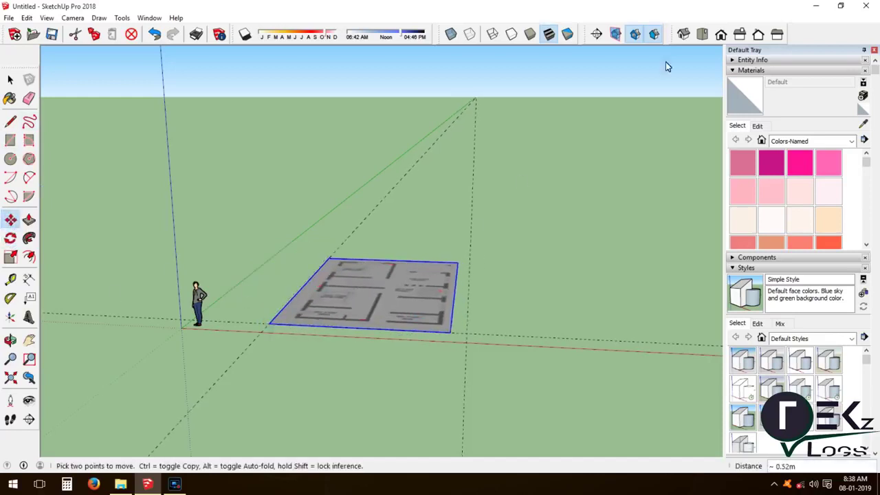
click(615, 34)
click(10, 256)
click(10, 237)
click(404, 375)
click(404, 94)
click(404, 447)
click(10, 220)
click(441, 419)
click(421, 148)
scroll(456, 322, up, 3)
scroll(454, 316, down, 4)
scroll(570, 296, up, 2)
Trace a rectangle over the floor plan outline, corner to corner
key(r)
scroll(220, 70, up, 4)
click(232, 71)
scroll(172, 83, down, 4)
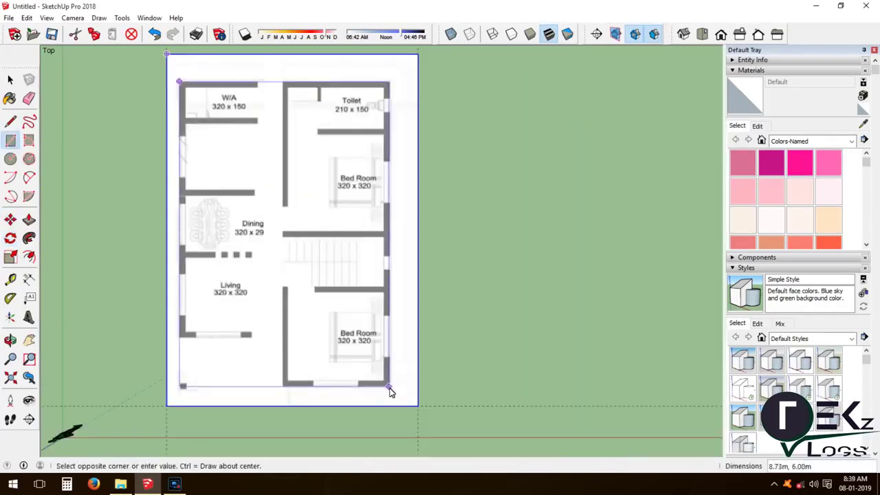
scroll(388, 390, up, 3)
click(389, 392)
scroll(378, 378, down, 4)
Pull the traced rectangle up into a 0.40 m thick slab
middle_drag(373, 366, 365, 320)
key(p)
drag(337, 319, 340, 300)
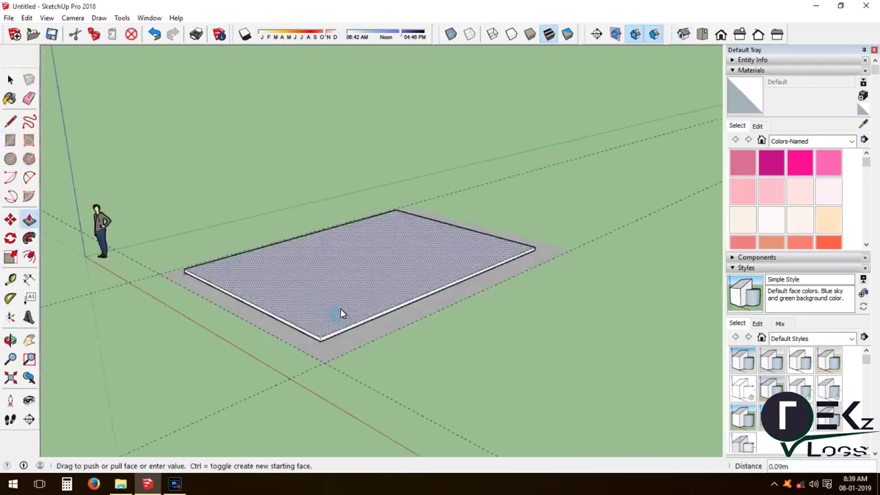
scroll(340, 300, up, 2)
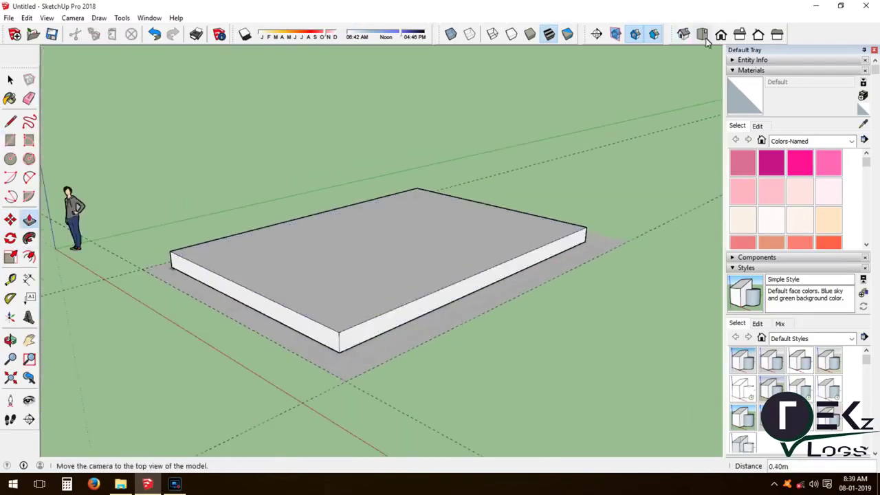
click(702, 34)
Offset the slab edges and complete the wall rectangle below the Living room
key(f)
scroll(206, 306, down, 3)
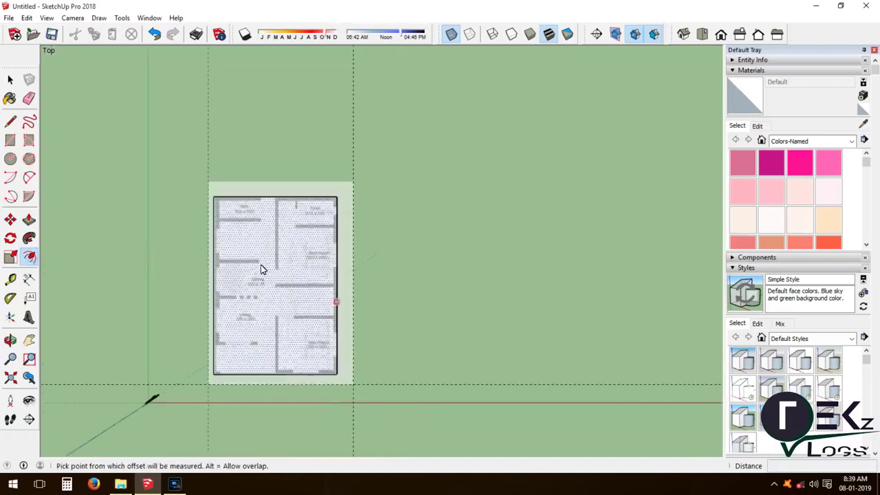
scroll(302, 371, up, 4)
scroll(343, 337, up, 1)
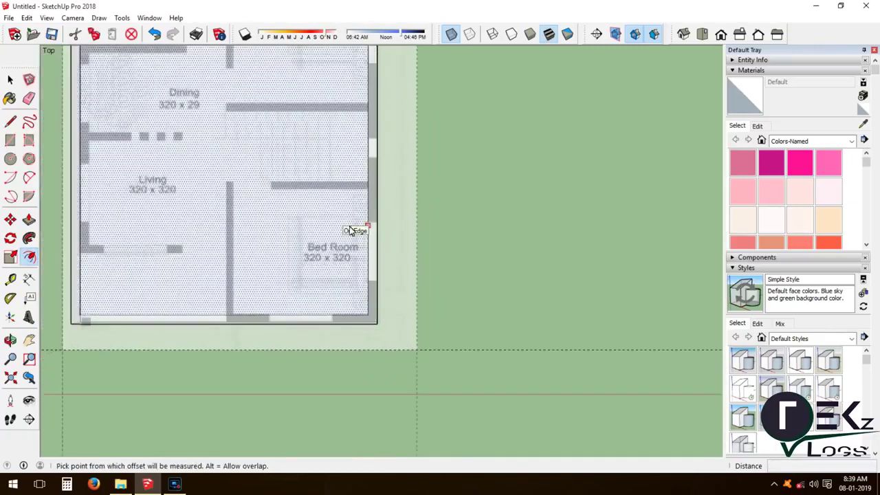
scroll(171, 180, up, 2)
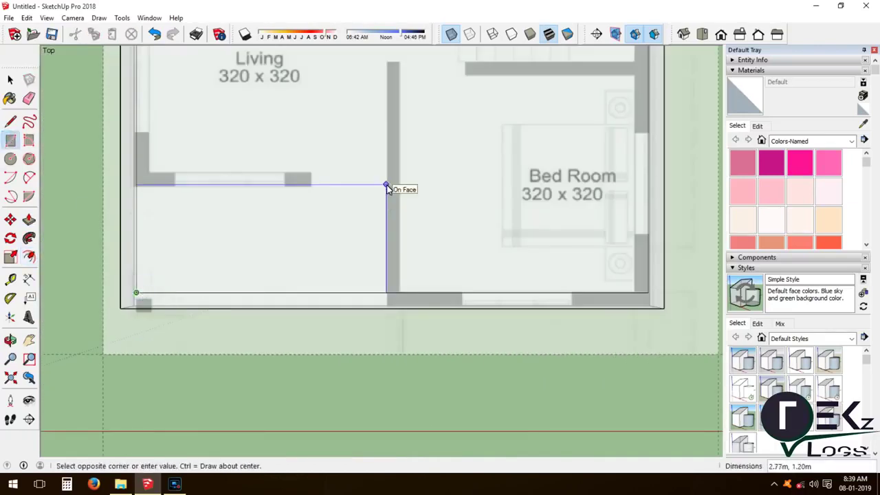
click(386, 187)
scroll(148, 351, down, 3)
scroll(219, 330, down, 3)
scroll(213, 179, up, 1)
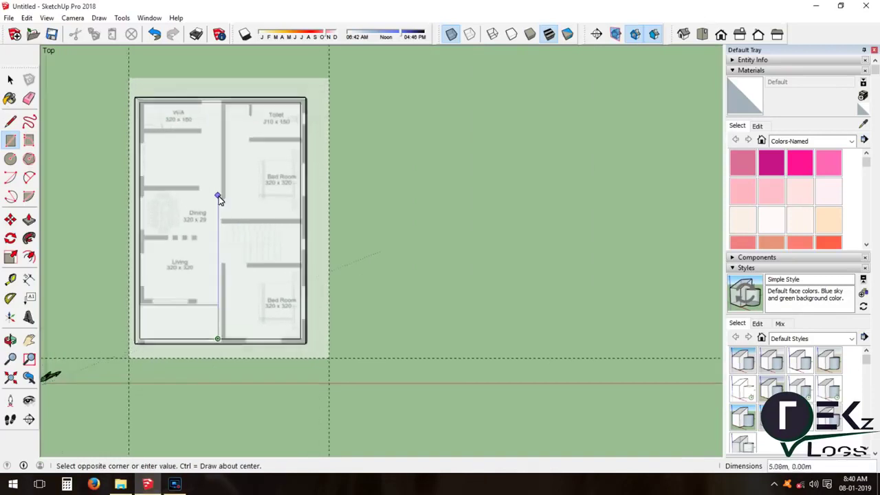
scroll(330, 207, down, 2)
scroll(359, 197, up, 1)
scroll(357, 192, up, 3)
scroll(345, 86, up, 2)
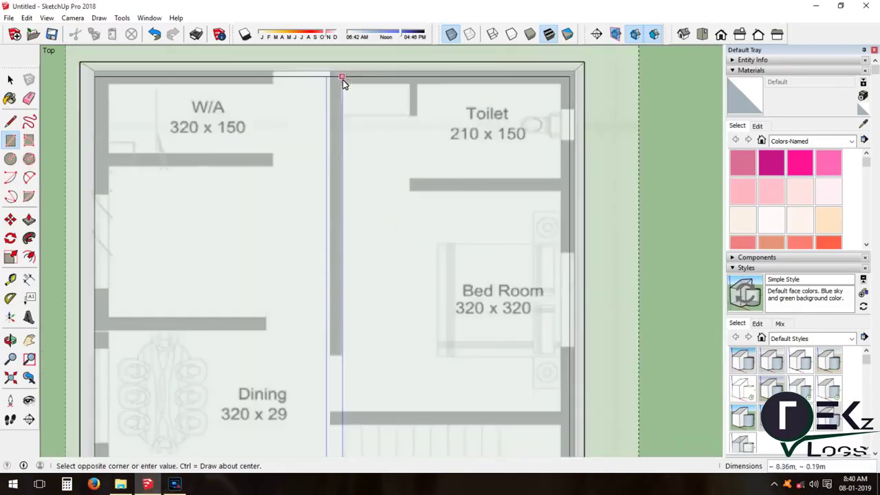
scroll(108, 168, down, 3)
scroll(444, 167, up, 3)
Trace wall strips below the Toilet, at the Bed Room, Dining and Living walls, and along the W/A room
click(383, 199)
click(249, 206)
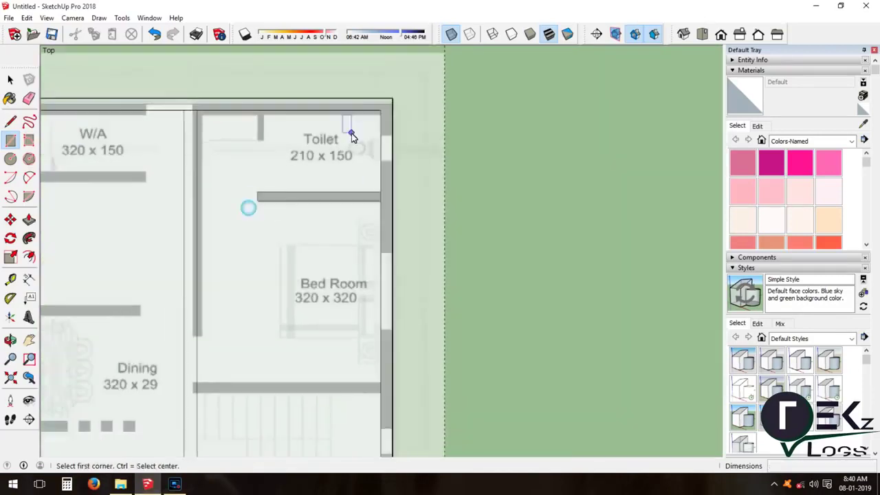
scroll(358, 259, down, 1)
scroll(344, 286, up, 2)
click(344, 285)
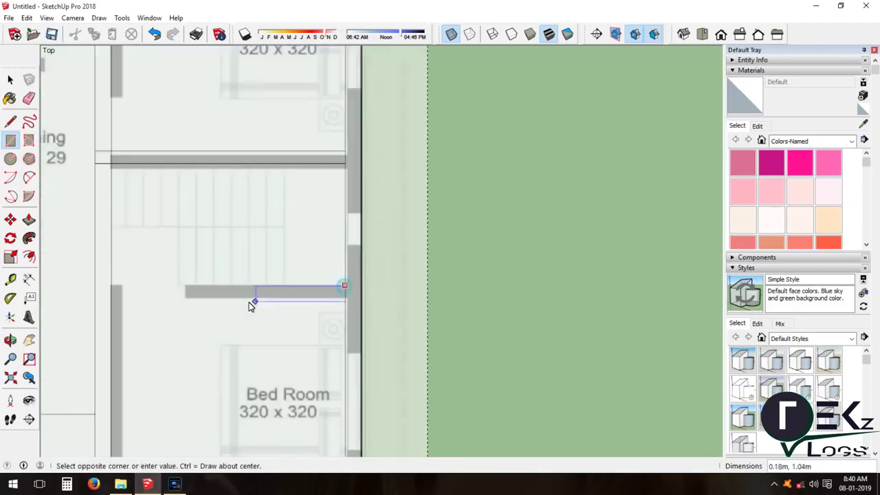
scroll(96, 305, down, 2)
scroll(88, 160, up, 2)
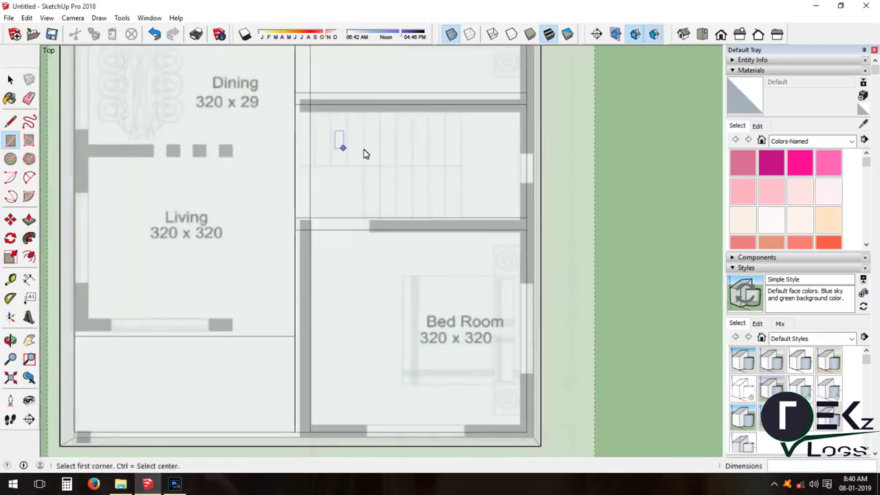
click(239, 147)
scroll(520, 169, down, 2)
scroll(231, 165, up, 3)
click(236, 165)
scroll(237, 169, down, 2)
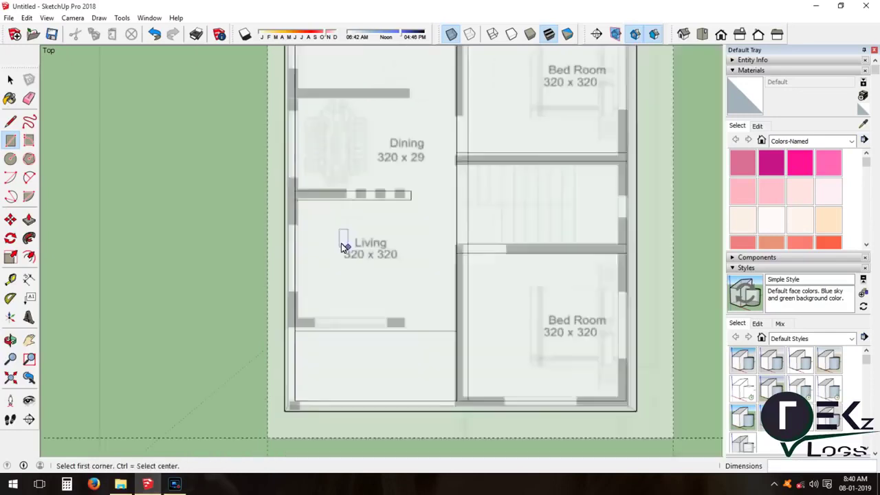
scroll(507, 208, up, 3)
scroll(341, 335, down, 2)
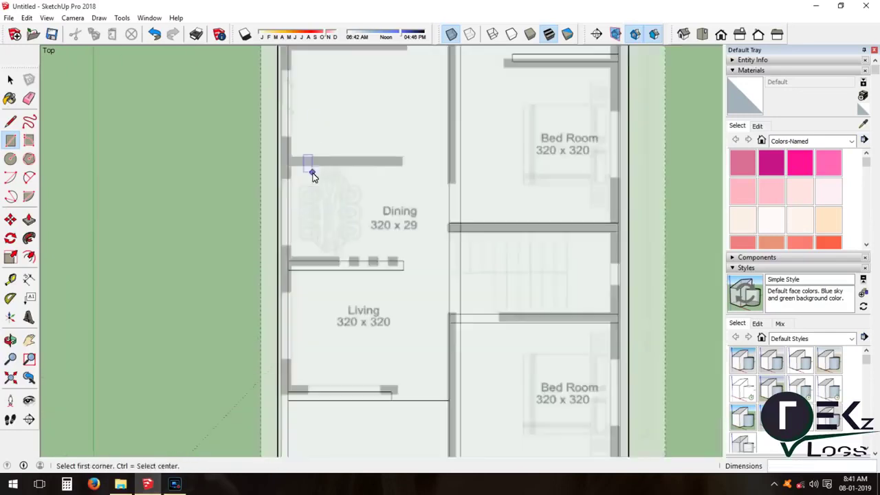
scroll(310, 172, up, 3)
scroll(339, 289, down, 2)
scroll(305, 114, up, 3)
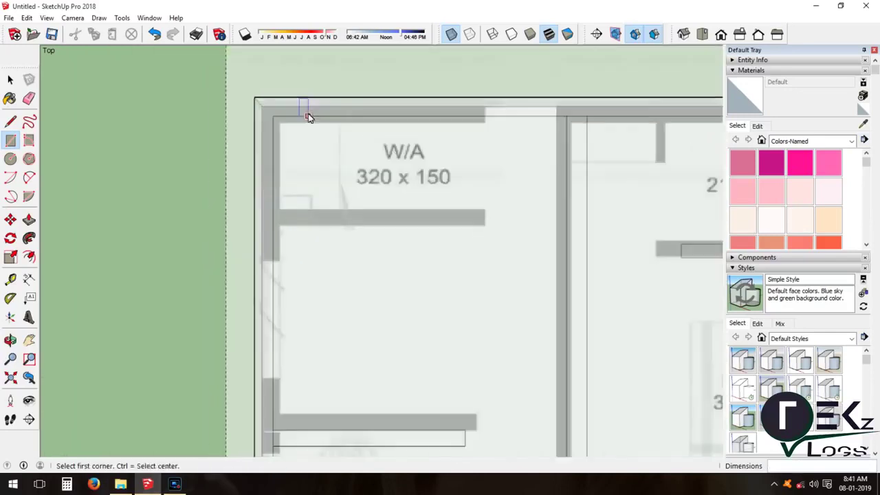
scroll(426, 281, down, 2)
scroll(429, 302, up, 3)
click(259, 349)
Draw a line closing the gap across the wall
key(l)
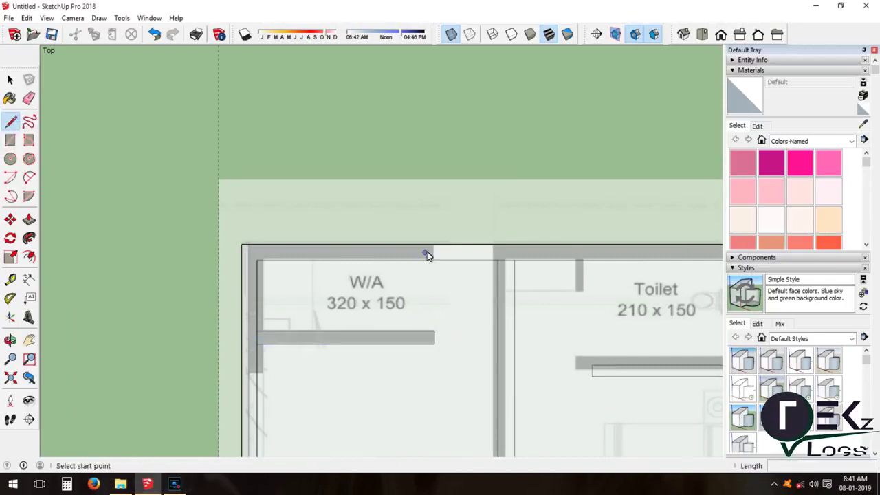
scroll(432, 252, down, 2)
scroll(348, 346, up, 2)
scroll(338, 352, up, 1)
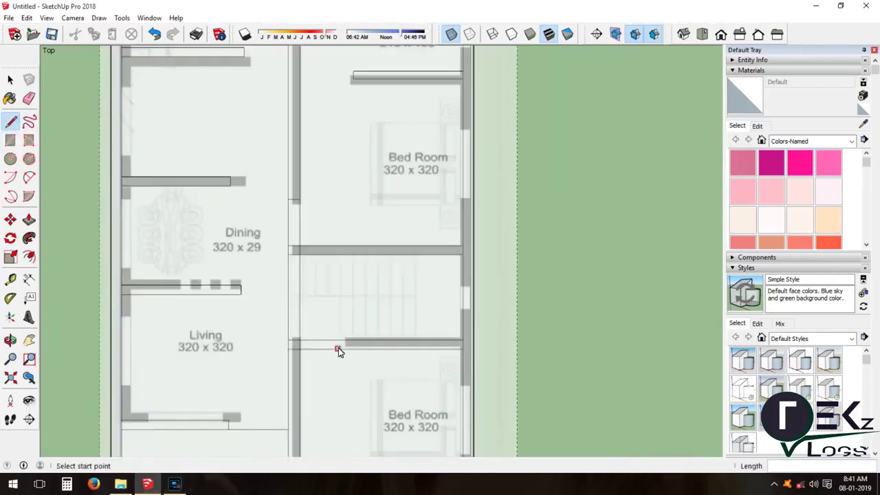
click(345, 346)
scroll(330, 350, down, 1)
scroll(275, 359, up, 1)
Erase stray edges near the Dining and top walls, then orbit back into perspective
key(e)
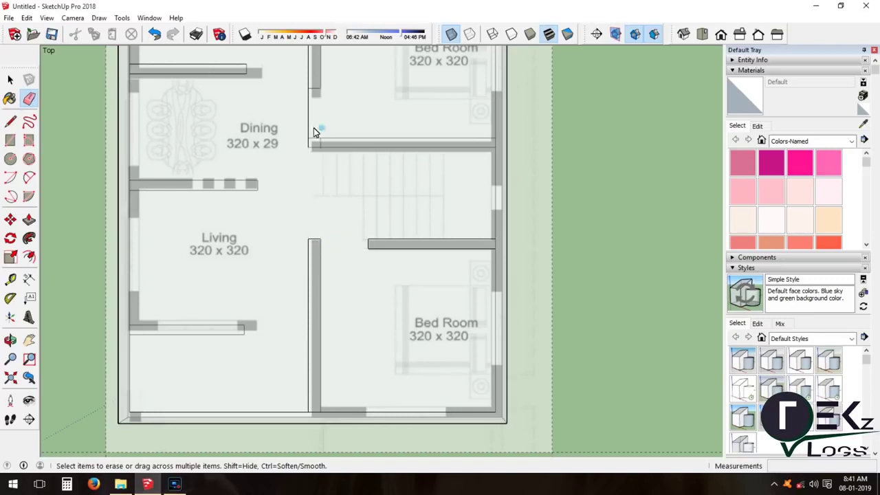
scroll(371, 359, up, 1)
scroll(392, 370, up, 1)
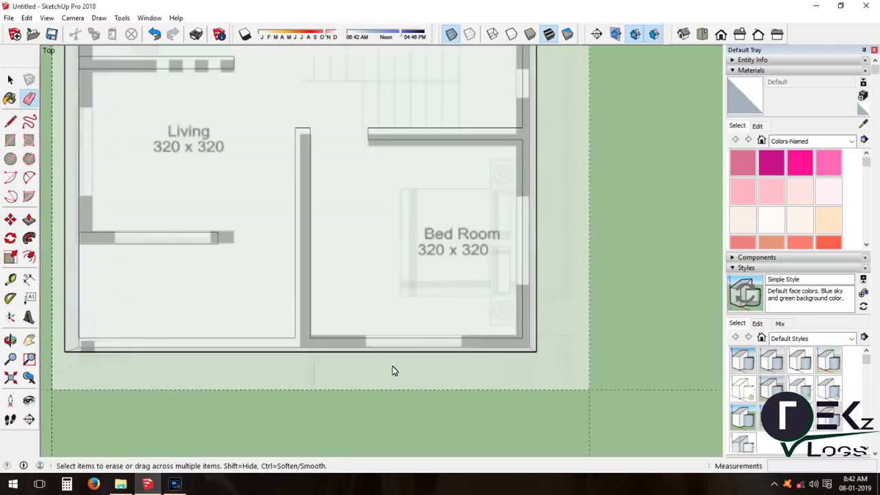
scroll(381, 338, down, 3)
click(28, 98)
scroll(161, 334, up, 3)
scroll(169, 199, down, 1)
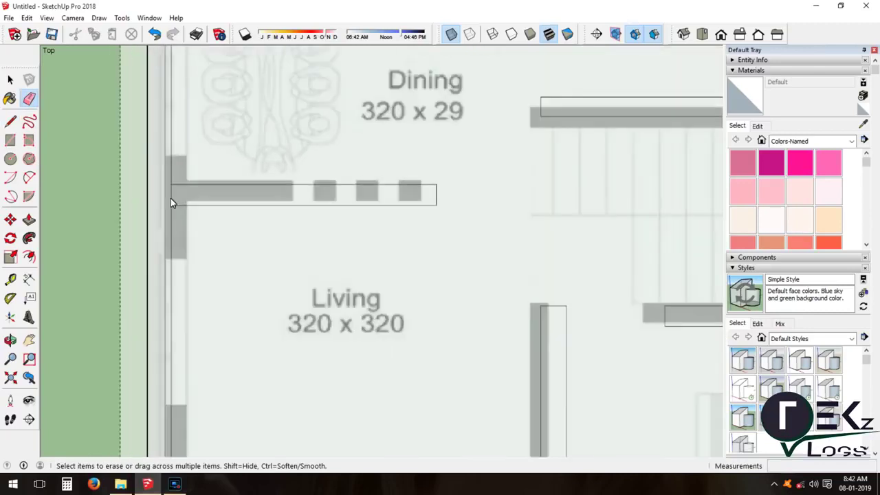
scroll(194, 209, down, 1)
scroll(196, 213, down, 3)
scroll(247, 271, up, 3)
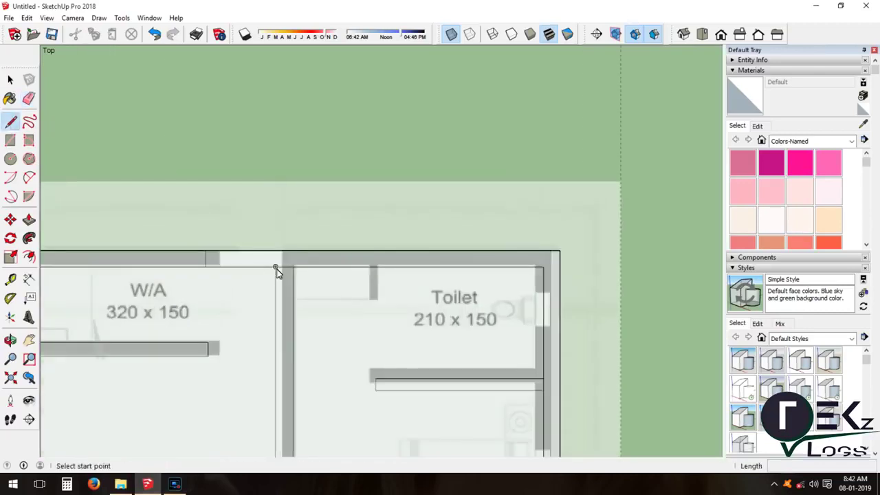
click(36, 99)
scroll(255, 251, down, 1)
scroll(244, 350, up, 1)
scroll(174, 168, down, 1)
scroll(368, 263, up, 1)
scroll(368, 263, down, 3)
middle_drag(403, 334, 207, 277)
scroll(163, 287, up, 3)
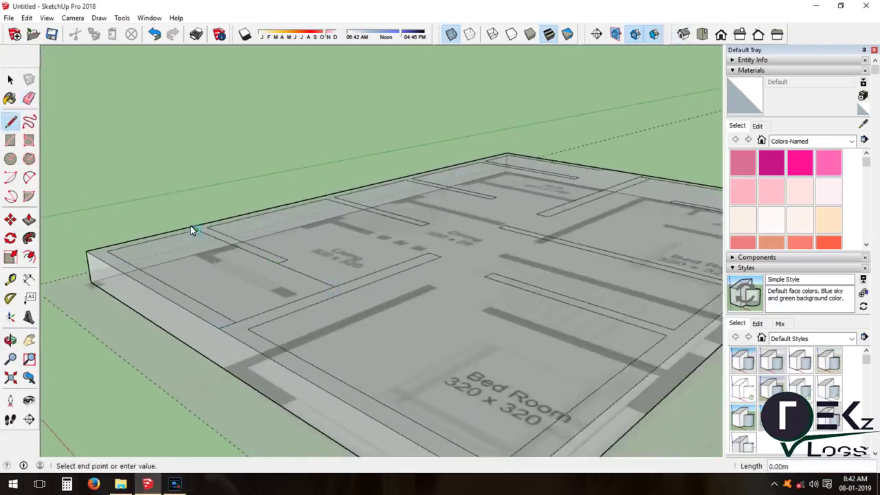
Cancel the unfinished line and clear leftover edges
key(Escape)
scroll(191, 226, up, 2)
scroll(63, 214, down, 2)
click(29, 100)
scroll(189, 286, down, 3)
scroll(255, 295, down, 3)
Turn off X-ray and pull the wall strips up 2 m, then orbit to inspect the rooms
click(452, 35)
key(p)
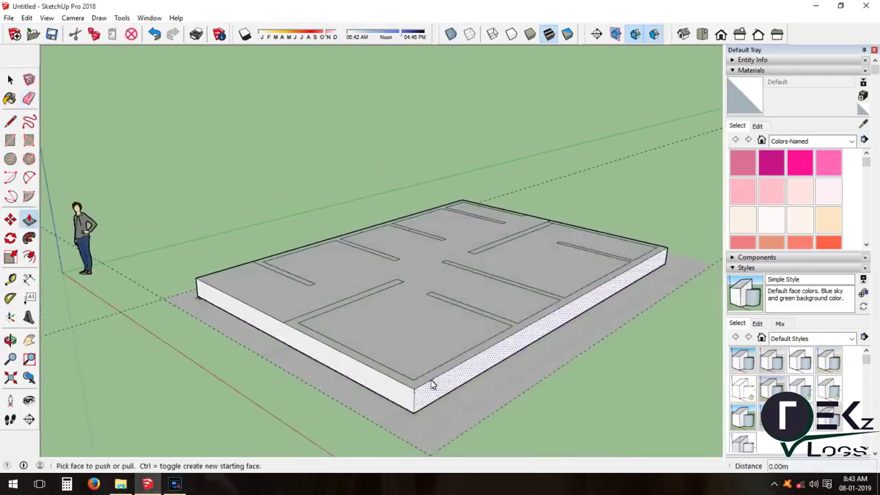
click(448, 373)
text(2)
key(Return)
mouse_move(49, 386)
middle_down()
mouse_move(383, 328)
mouse_move(149, 251)
middle_up()
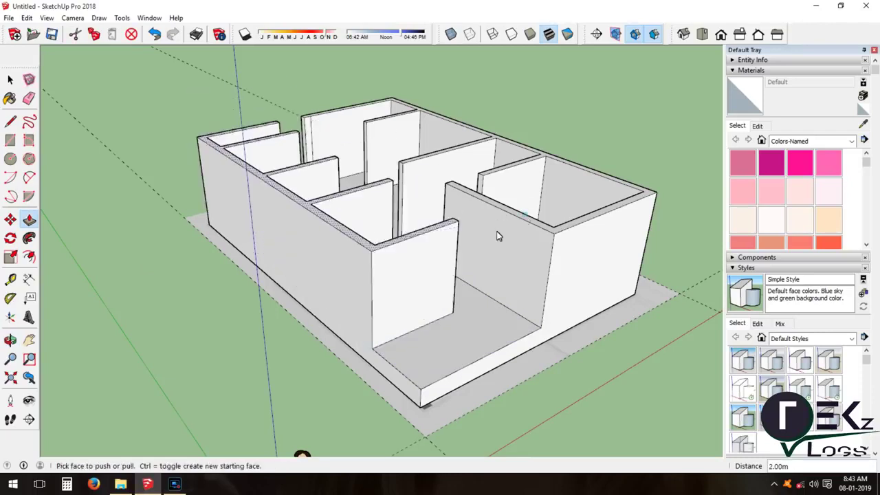
scroll(498, 235, up, 5)
scroll(344, 314, down, 8)
mouse_move(343, 314)
middle_down()
mouse_move(383, 228)
mouse_move(403, 240)
mouse_move(358, 206)
mouse_move(206, 249)
mouse_move(405, 213)
mouse_move(316, 295)
mouse_move(237, 304)
middle_up()
click(344, 189)
Orbit around the building and measure from the wall's bottom edge
middle_drag(358, 162, 70, 295)
click(326, 276)
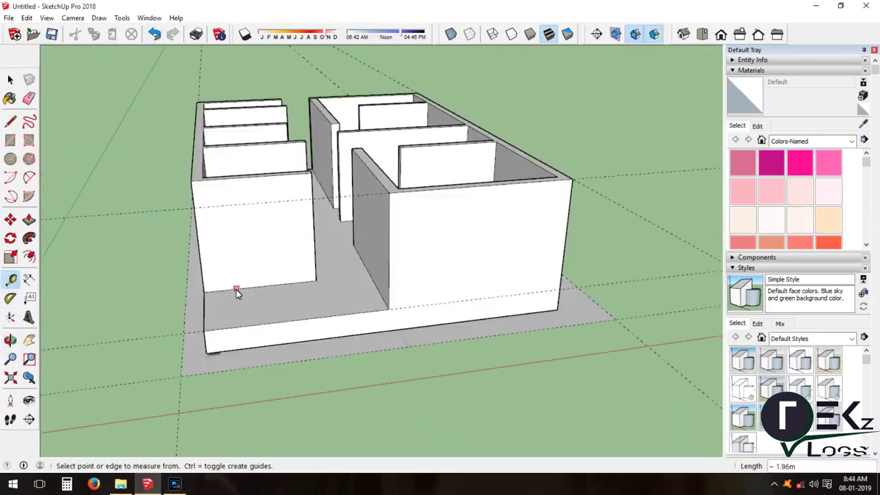
middle_drag(69, 323, 117, 282)
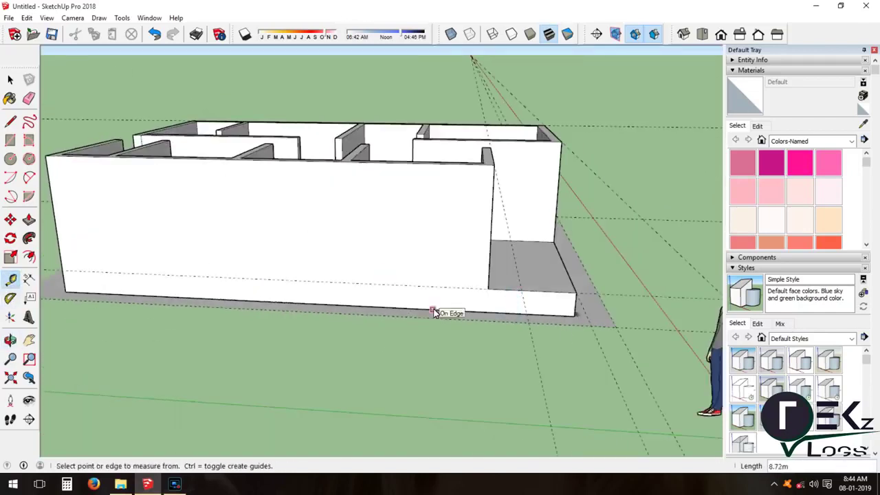
middle_drag(113, 345, 193, 393)
scroll(349, 379, up, 5)
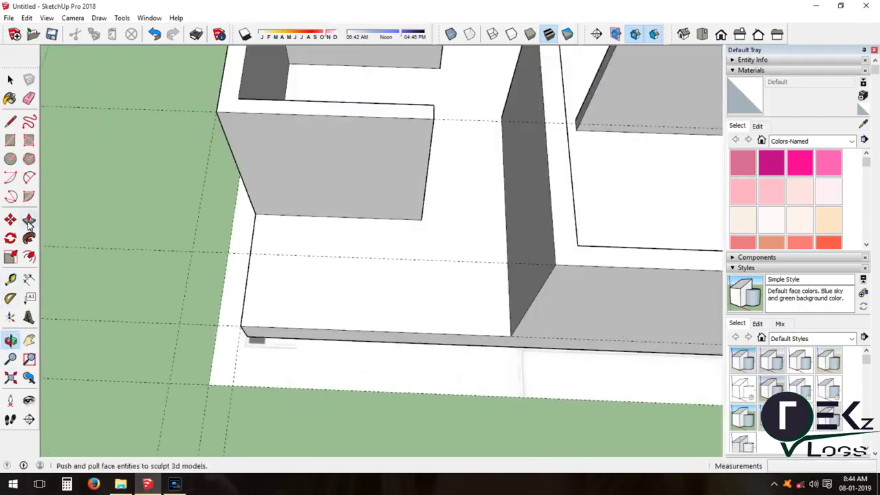
Draw a small rectangle at the wall corner and raise it into a corner column
click(10, 140)
click(248, 324)
scroll(248, 324, down, 2)
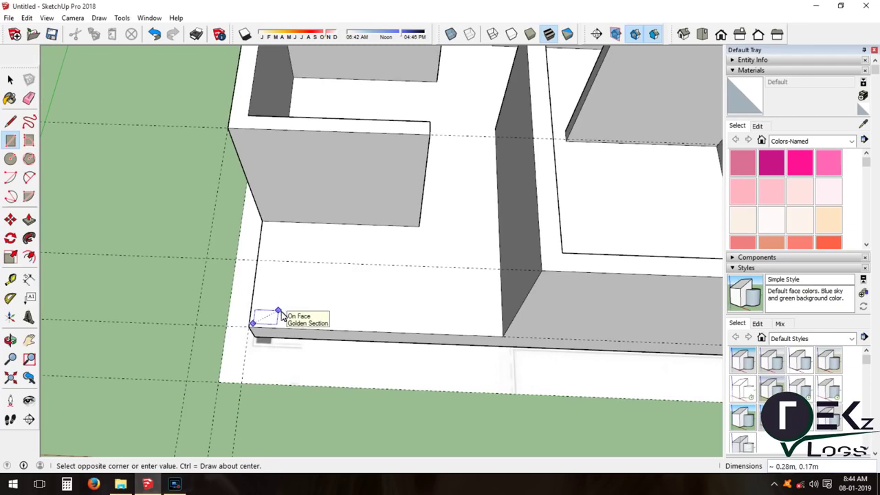
click(284, 314)
key(p)
drag(268, 316, 304, 133)
mouse_move(304, 133)
middle_down()
mouse_move(325, 240)
mouse_move(405, 180)
mouse_move(77, 298)
mouse_move(240, 281)
middle_up()
scroll(359, 274, up, 4)
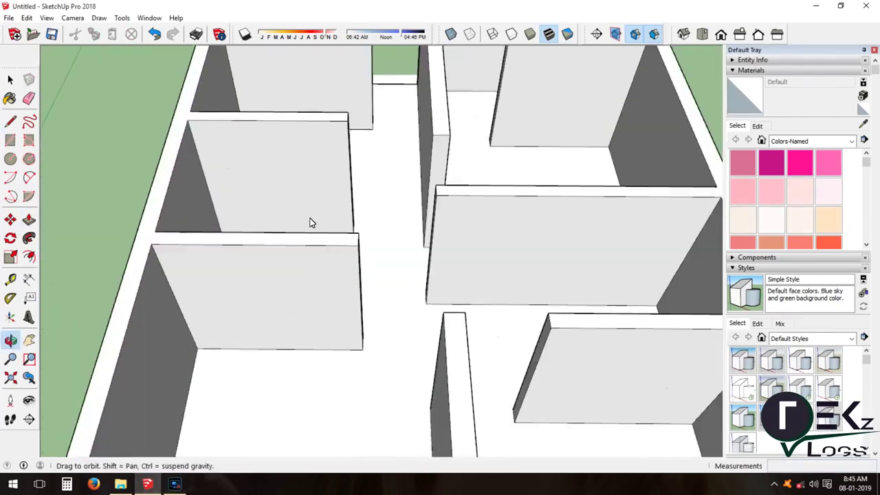
scroll(383, 299, up, 2)
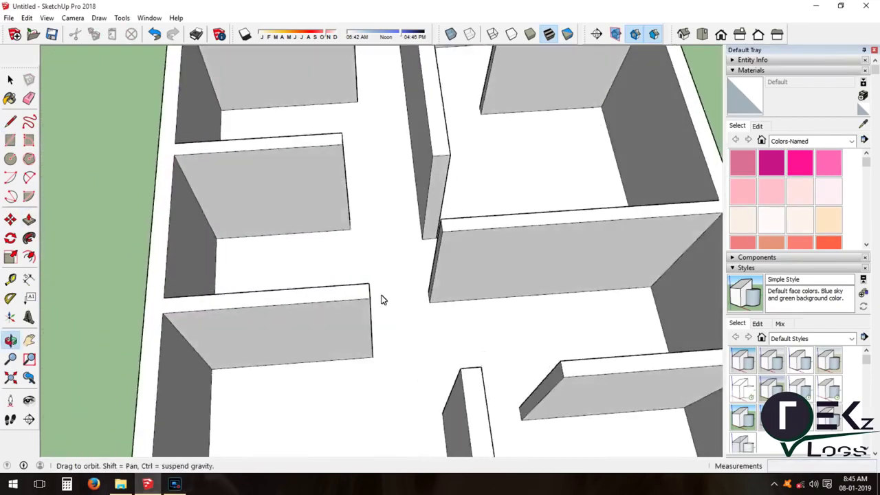
Copy the corner column and paste it onto the wall edge
key(space)
click(338, 295)
key(ctrl+c)
key(ctrl+v)
click(271, 307)
Push down the wall-top segments between line divisions, leaving three slender pillars
drag(360, 294, 338, 384)
double_click(297, 296)
key(l)
key(p)
double_click(268, 302)
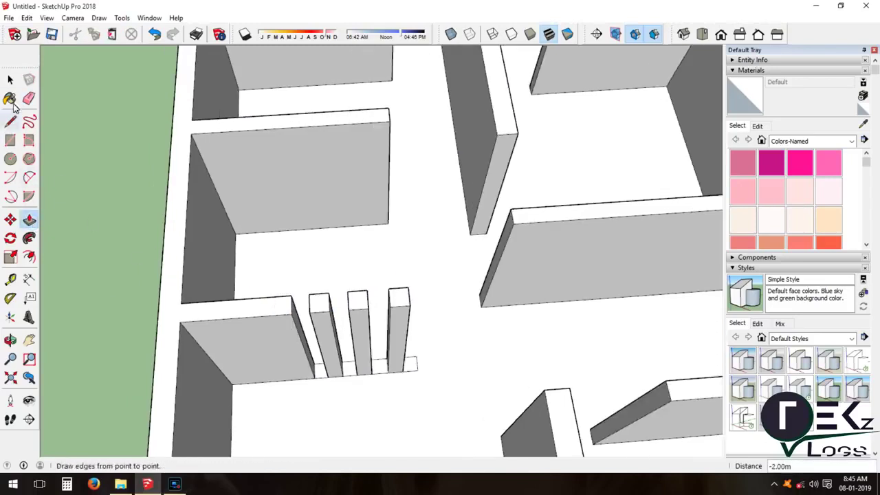
Erase stray edges and orbit to a lower front view of the house
scroll(319, 374, up, 5)
key(e)
scroll(174, 238, down, 5)
middle_drag(174, 238, 236, 334)
scroll(384, 329, up, 6)
scroll(384, 328, down, 2)
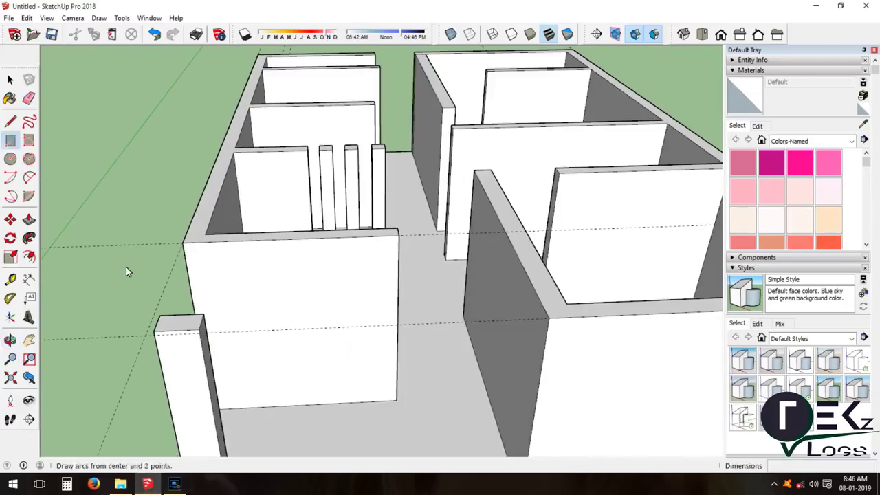
middle_drag(357, 401, 21, 317)
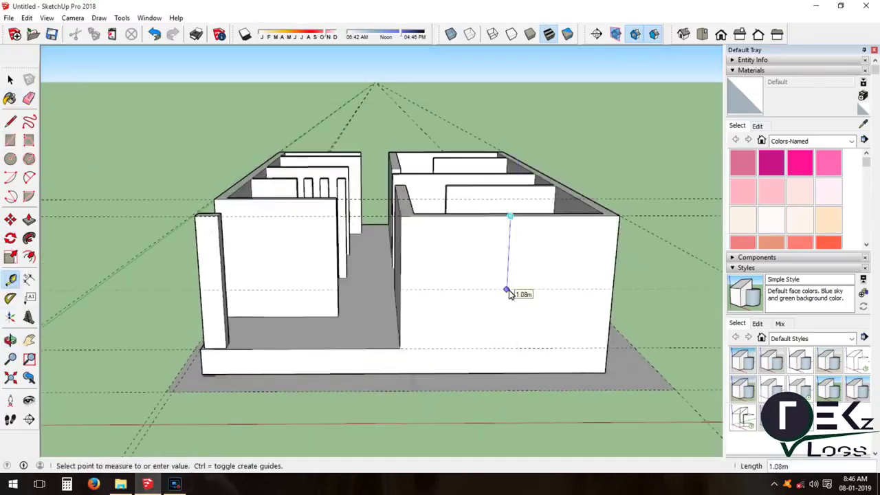
Draw a rectangle on the left room's front wall and push it through as an opening
scroll(510, 309, up, 1)
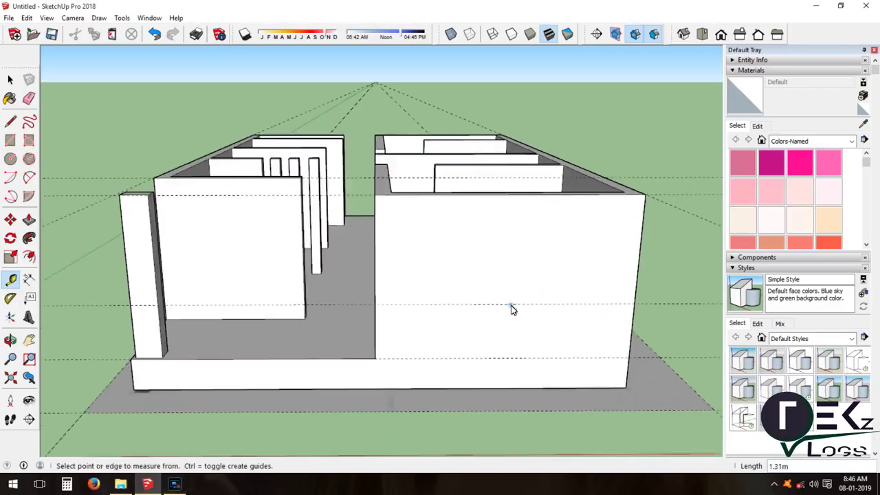
key(l)
scroll(261, 308, up, 1)
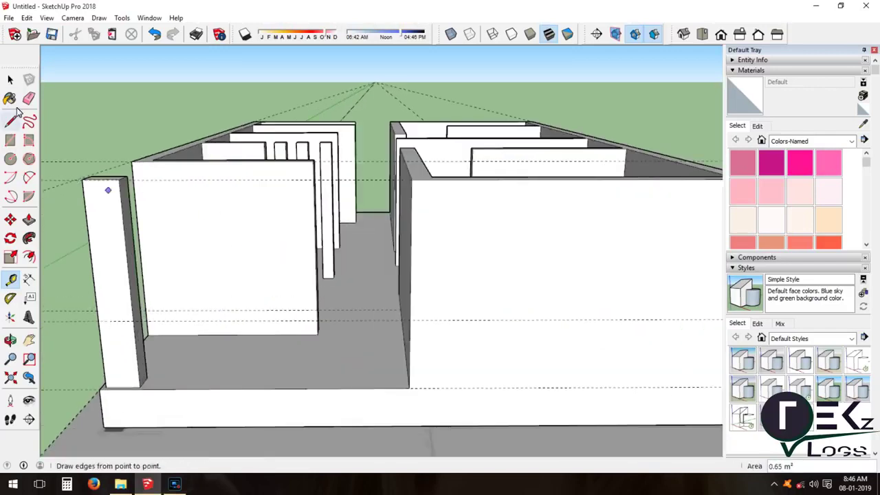
key(r)
click(277, 310)
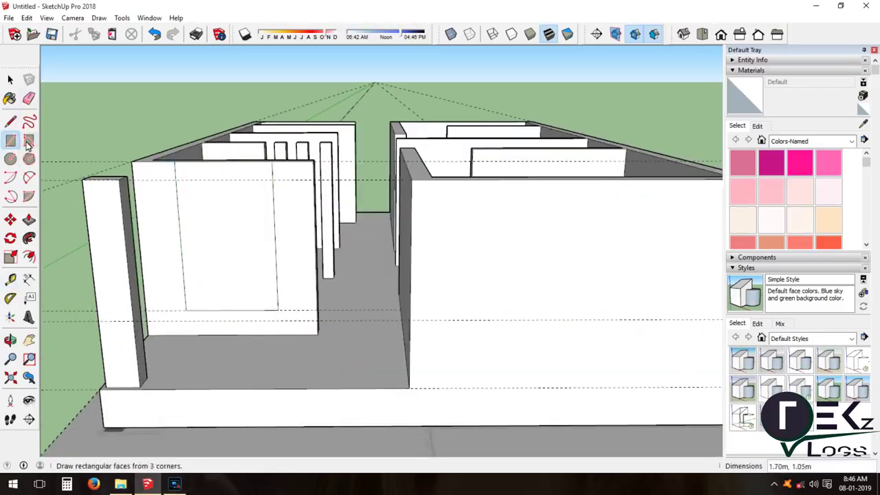
key(p)
click(226, 167)
click(236, 309)
middle_drag(235, 308, 464, 327)
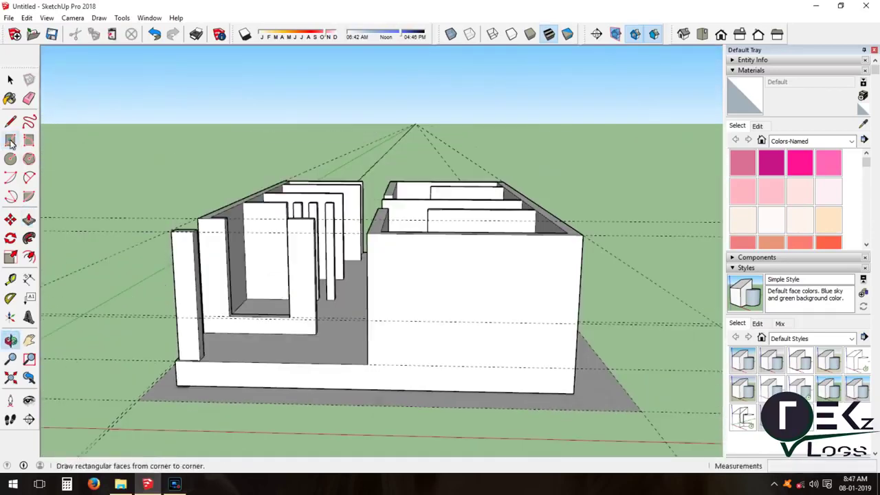
Outline a rectangle on the right front wall, push it in, and raise the pillar's top face
click(531, 324)
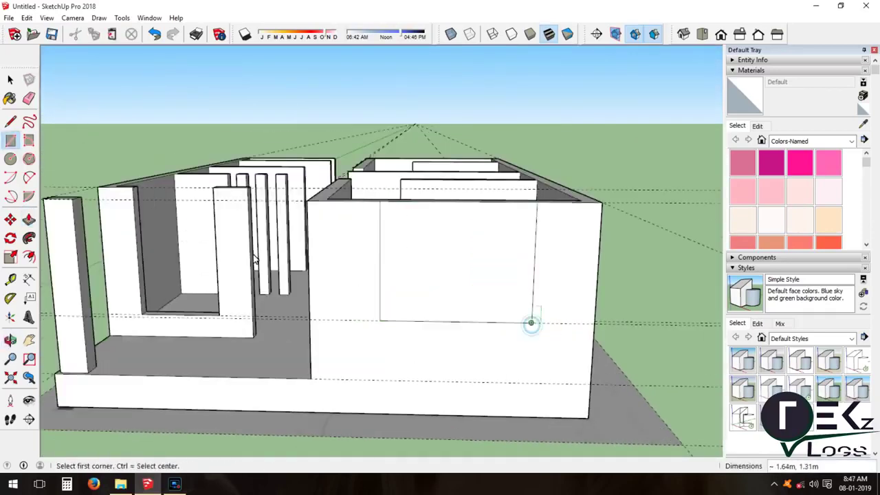
key(p)
click(416, 240)
click(379, 337)
middle_drag(379, 337, 282, 277)
scroll(281, 277, up, 2)
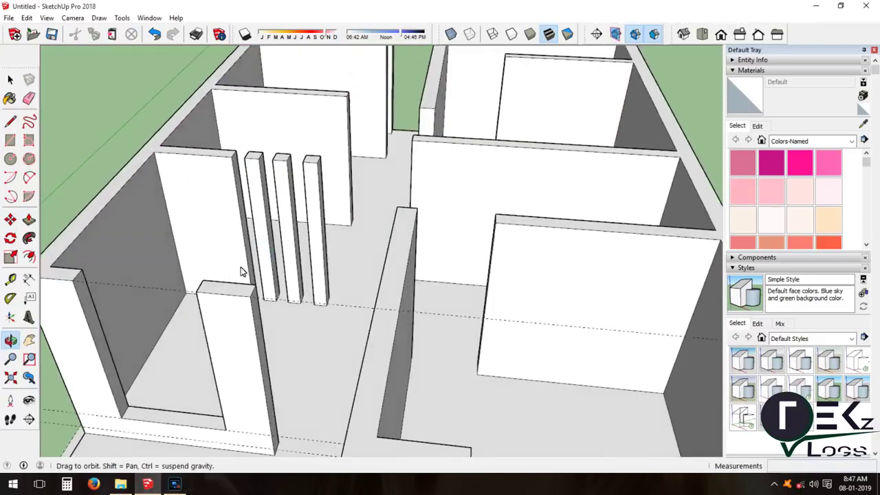
scroll(277, 269, up, 2)
click(29, 220)
click(290, 270)
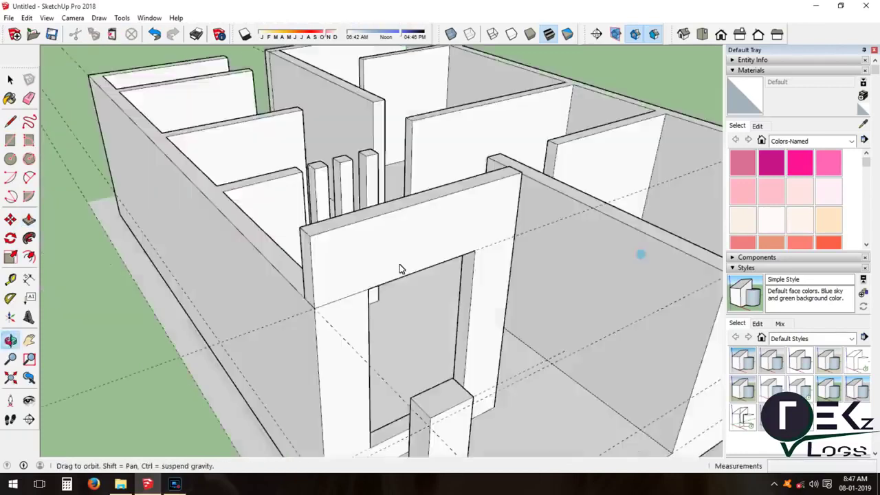
Extend the left wall end 1.18 m and pull the next wall face out 1.42 m
middle_drag(398, 269, 171, 198)
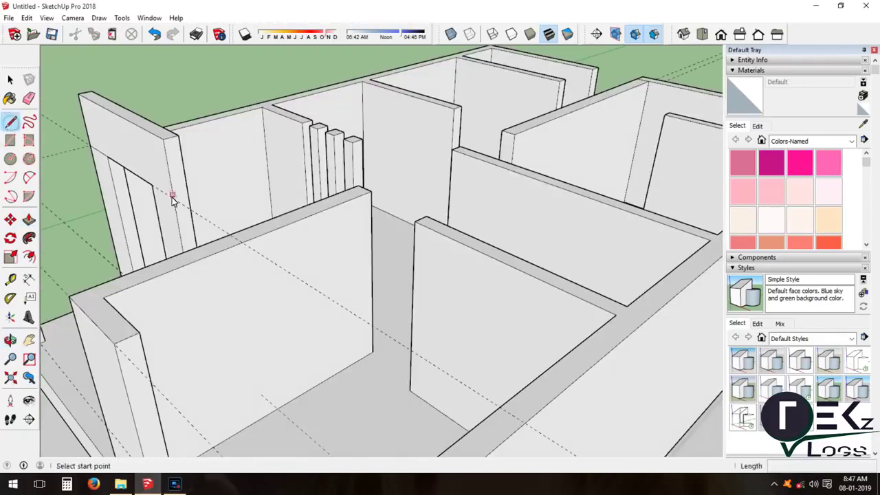
click(29, 220)
drag(177, 189, 242, 246)
middle_drag(20, 344, 387, 308)
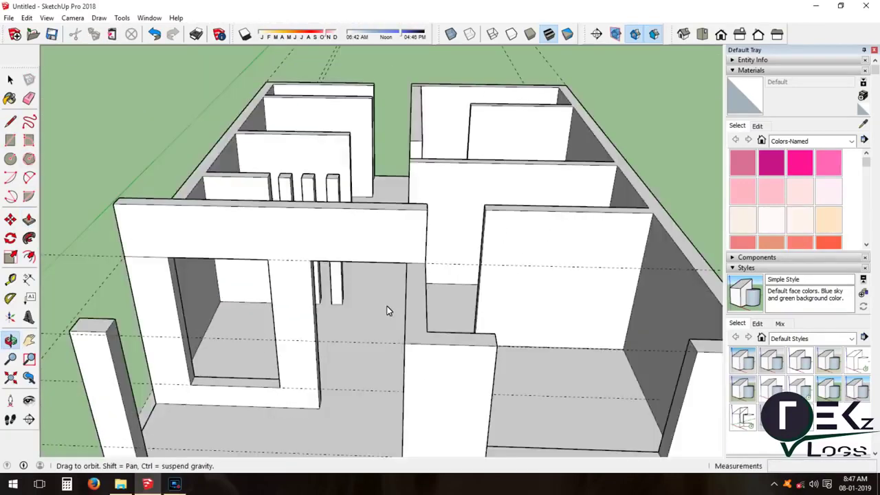
mouse_move(439, 295)
mouse_down()
mouse_move(495, 233)
mouse_move(412, 236)
mouse_up()
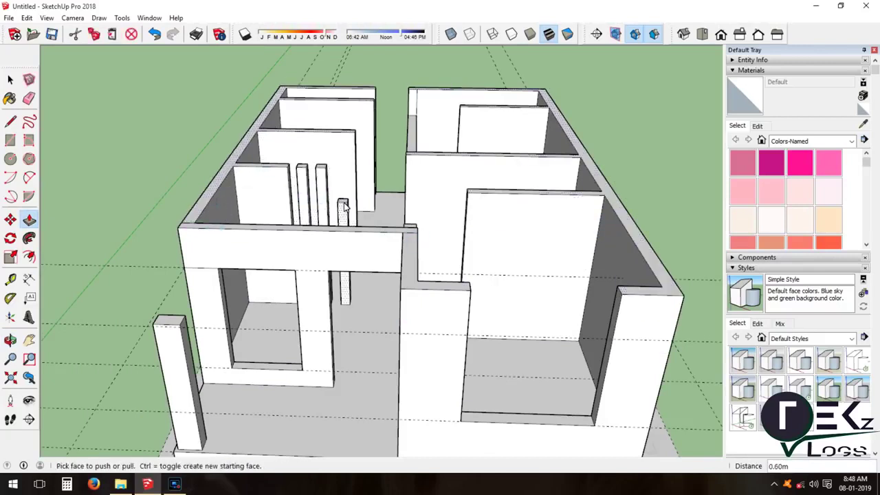
mouse_move(299, 175)
middle_down()
mouse_move(222, 277)
mouse_move(104, 148)
middle_up()
Orbit around the building to reach the wall end faces for Push/Pull
key(p)
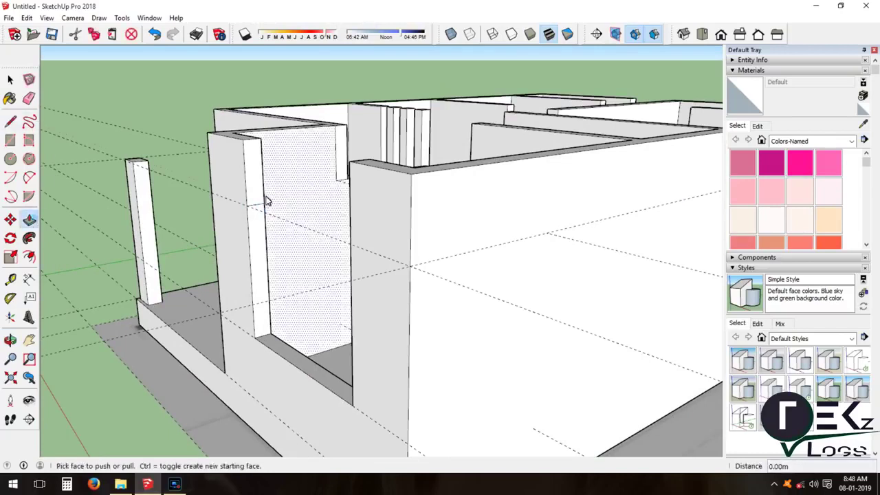
scroll(315, 222, down, 5)
middle_drag(315, 222, 335, 187)
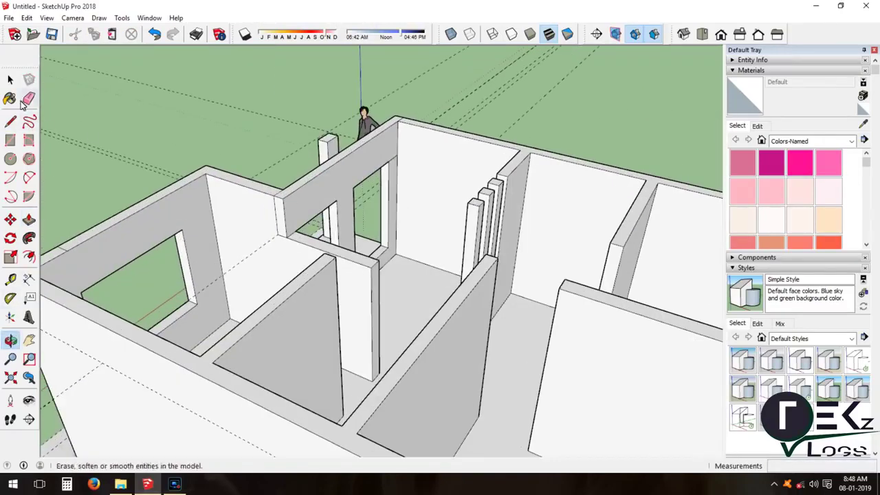
click(29, 219)
middle_drag(149, 339, 302, 253)
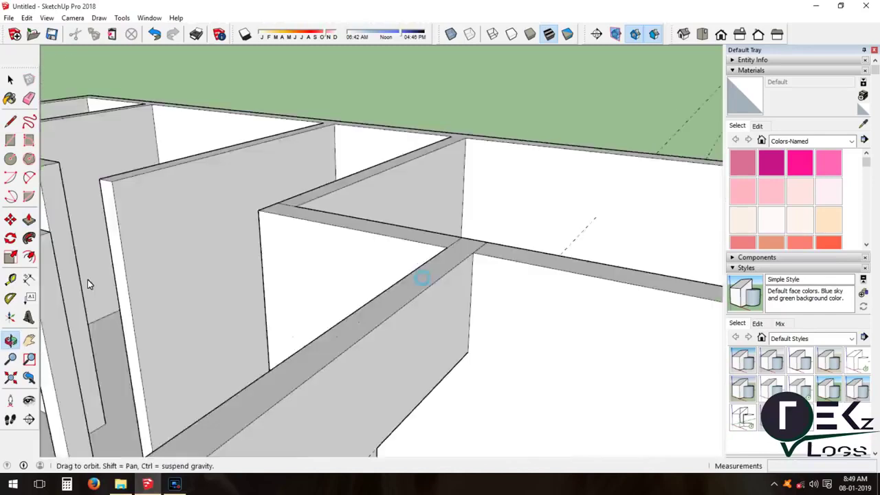
middle_drag(422, 280, 13, 130)
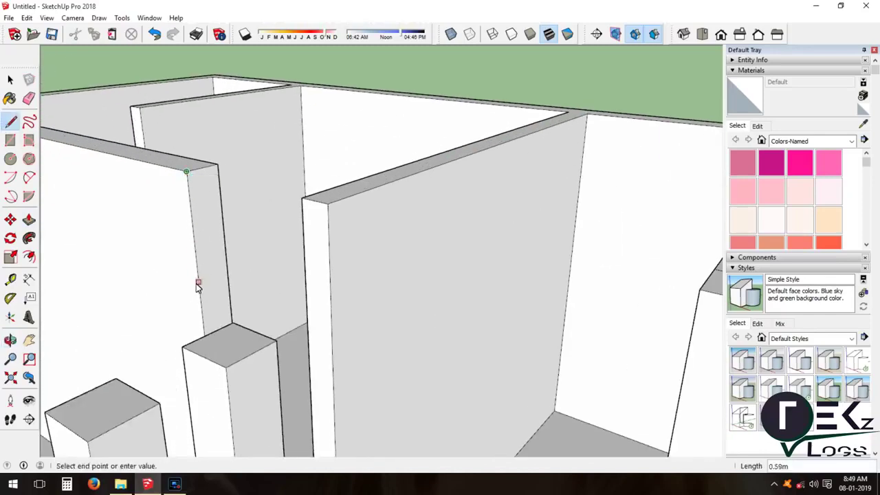
click(29, 219)
mouse_move(308, 246)
middle_down()
mouse_move(277, 252)
mouse_move(291, 215)
middle_up()
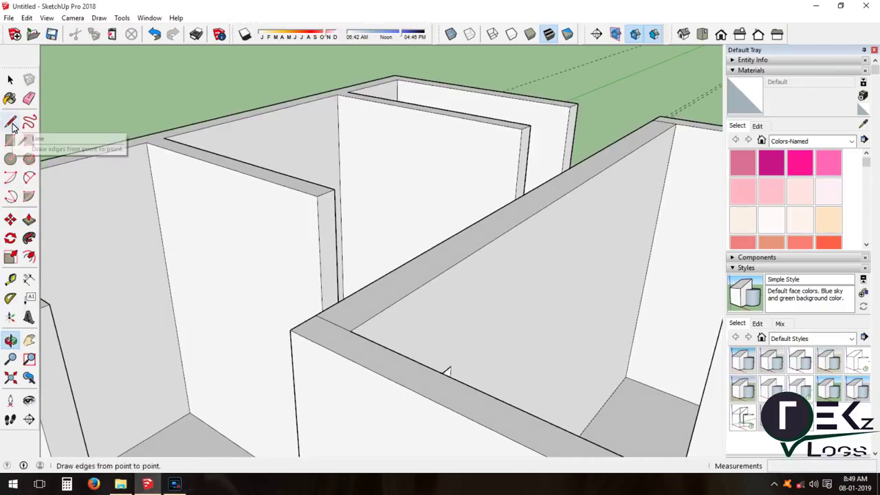
Push the left wall's end face back 2.01 m
key(p)
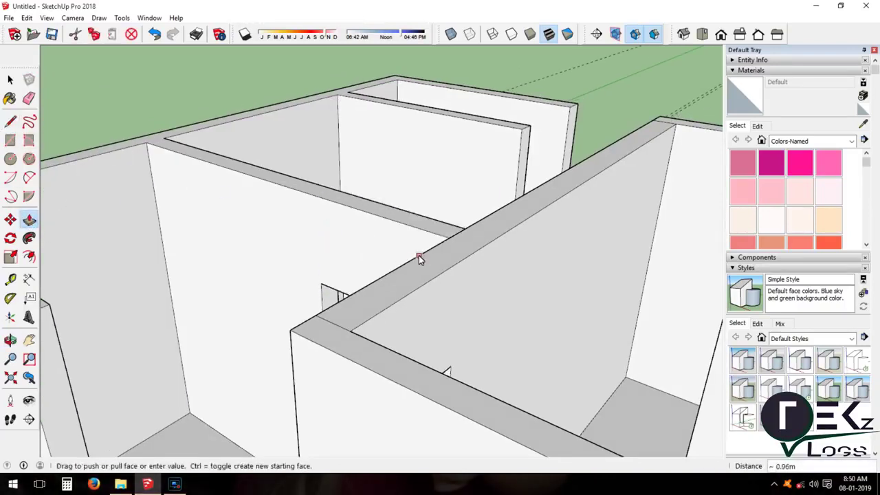
scroll(419, 255, down, 3)
scroll(407, 172, up, 5)
key(l)
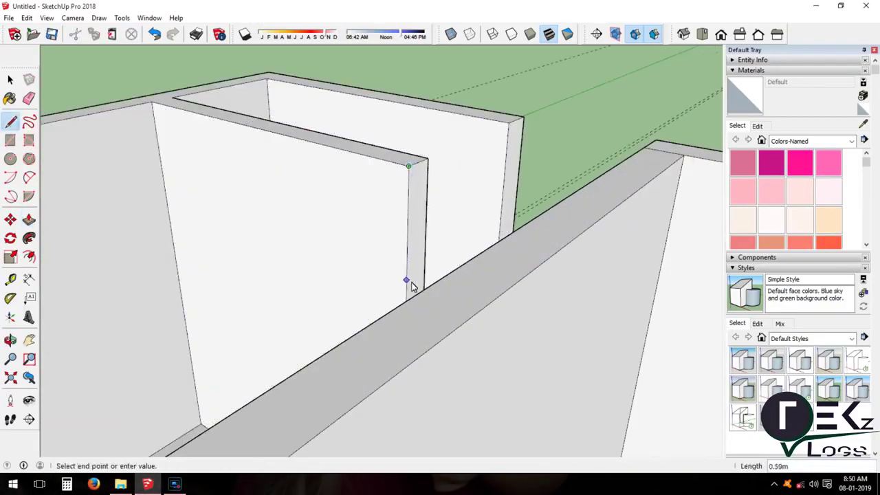
key(p)
middle_drag(473, 247, 161, 385)
scroll(161, 385, up, 3)
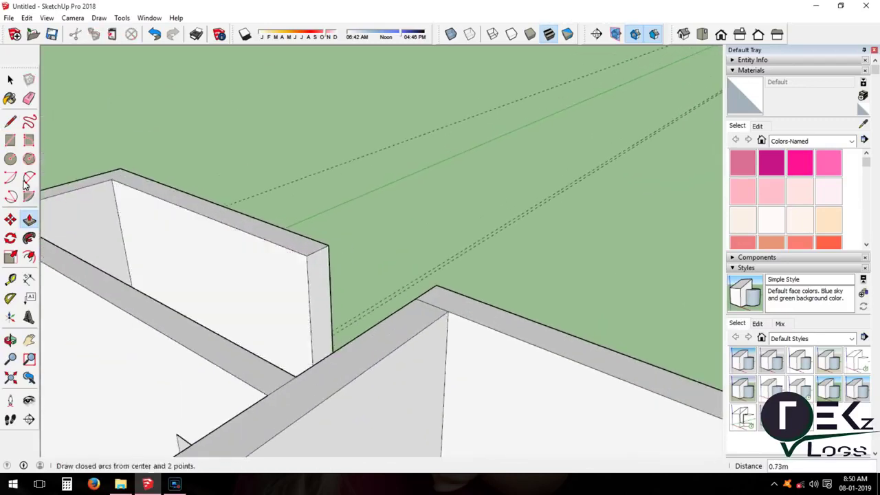
key(p)
click(317, 268)
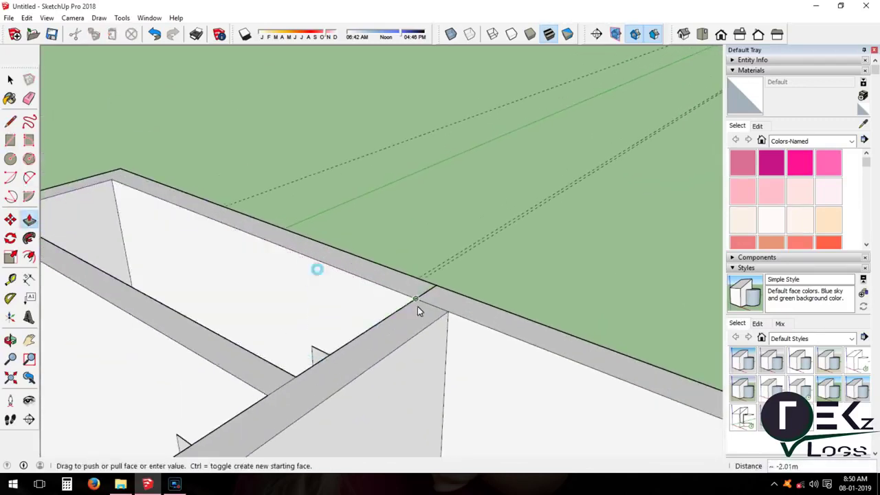
Erase leftover edges and pull the face beside the window wall out into the front beam
click(28, 101)
scroll(184, 353, down, 3)
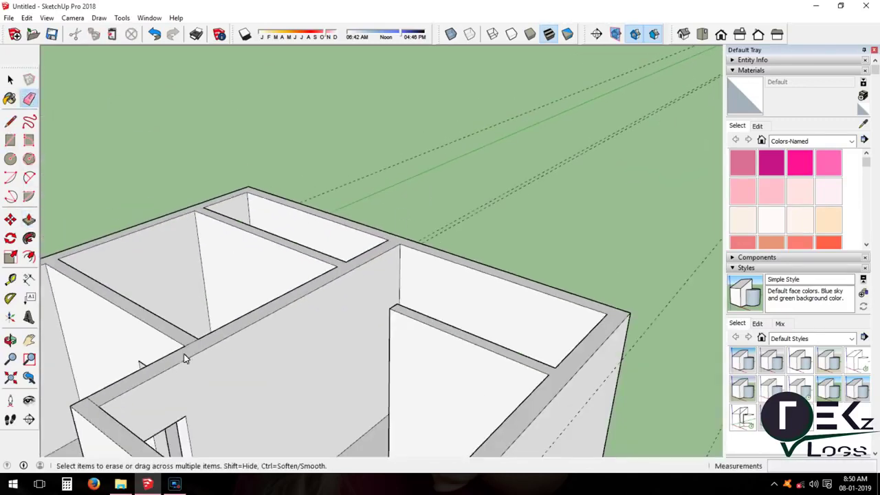
scroll(314, 342, down, 4)
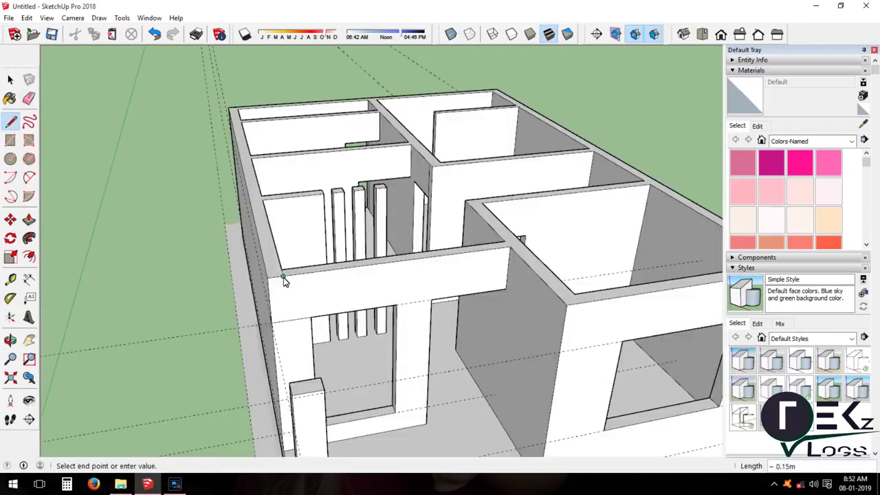
click(29, 219)
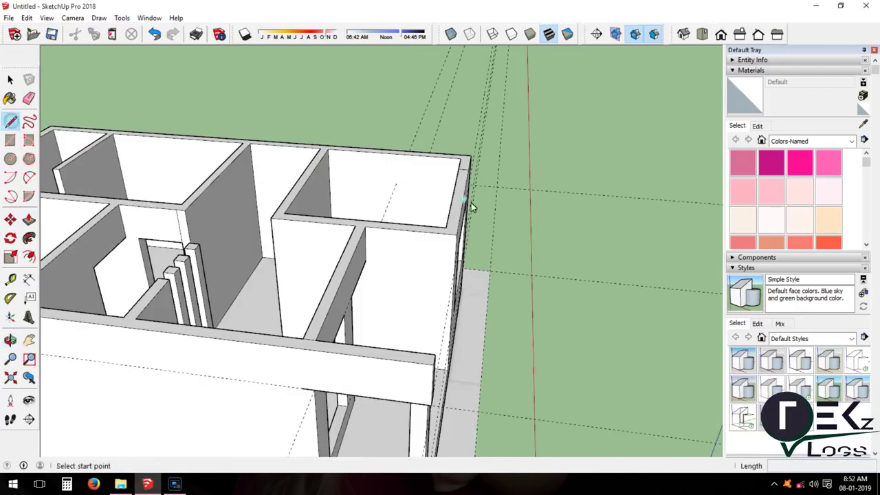
click(437, 317)
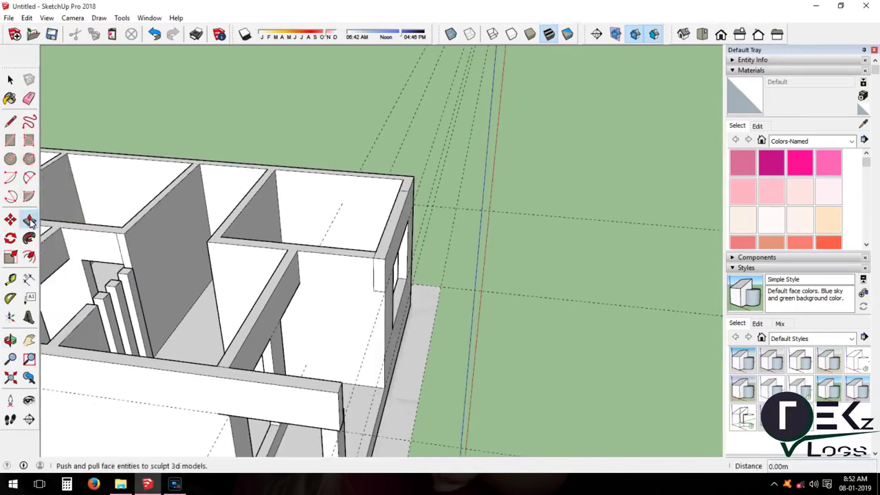
click(29, 219)
drag(355, 355, 337, 400)
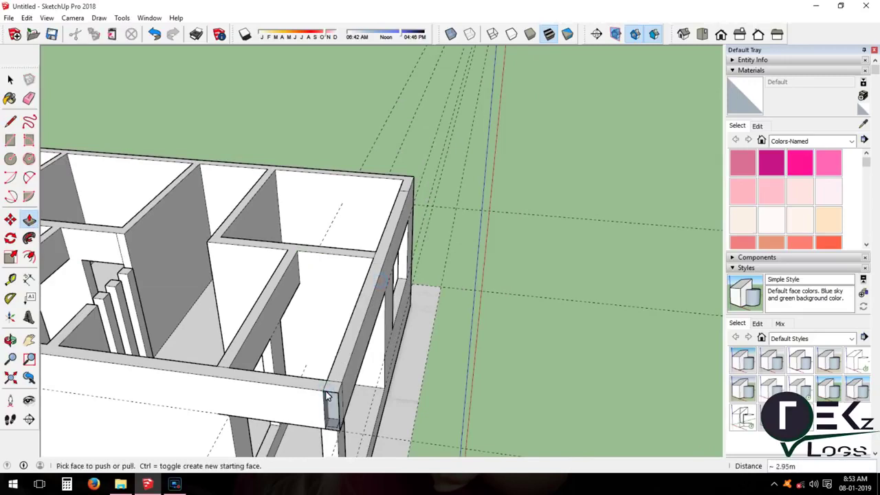
Erase stray edges and orbit out to view the whole building
key(e)
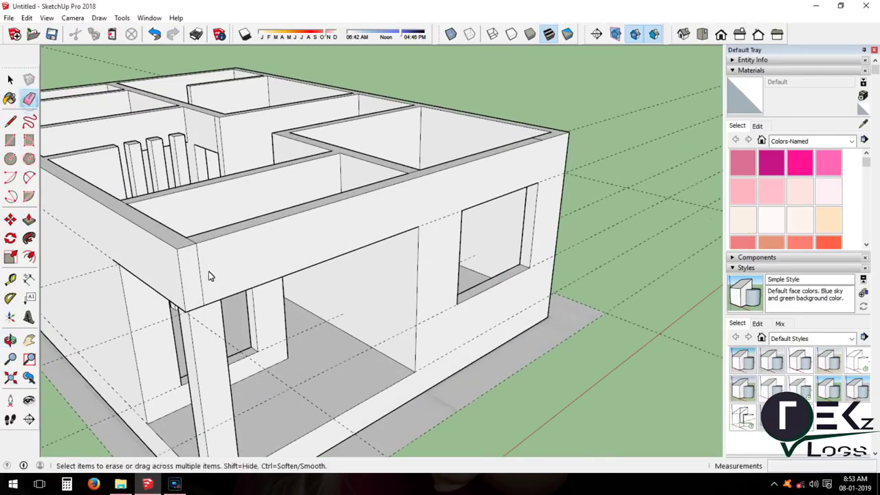
scroll(365, 300, down, 3)
key(o)
drag(364, 300, 343, 202)
scroll(343, 202, down, 3)
scroll(429, 213, up, 5)
scroll(429, 213, down, 5)
drag(429, 213, 5, 271)
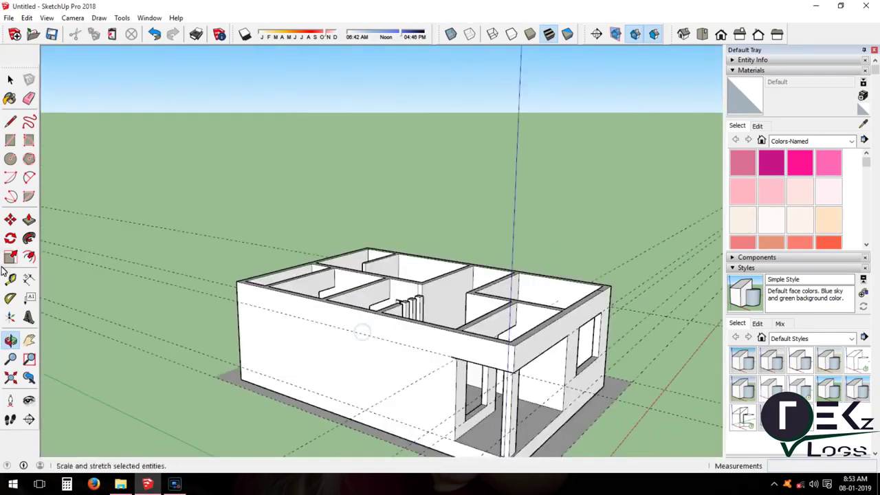
Draw a line across the back wall top and raise that top face
click(338, 400)
middle_drag(15, 344, 13, 306)
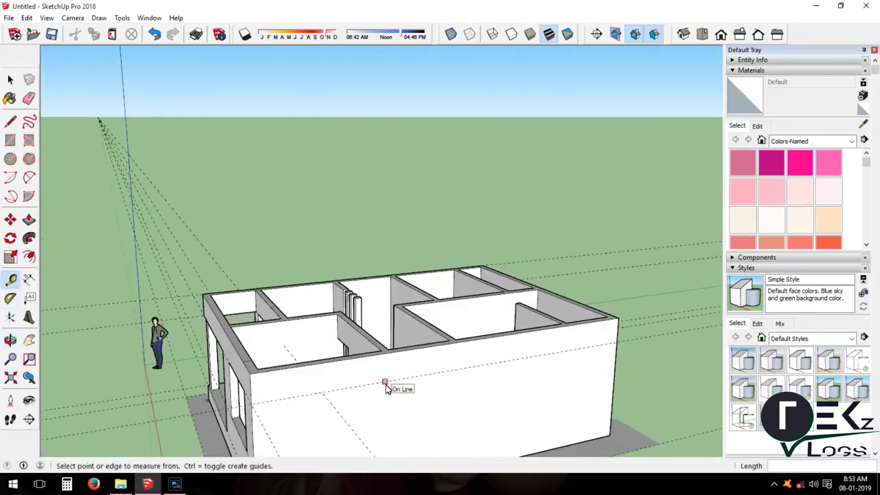
middle_drag(11, 357, 323, 280)
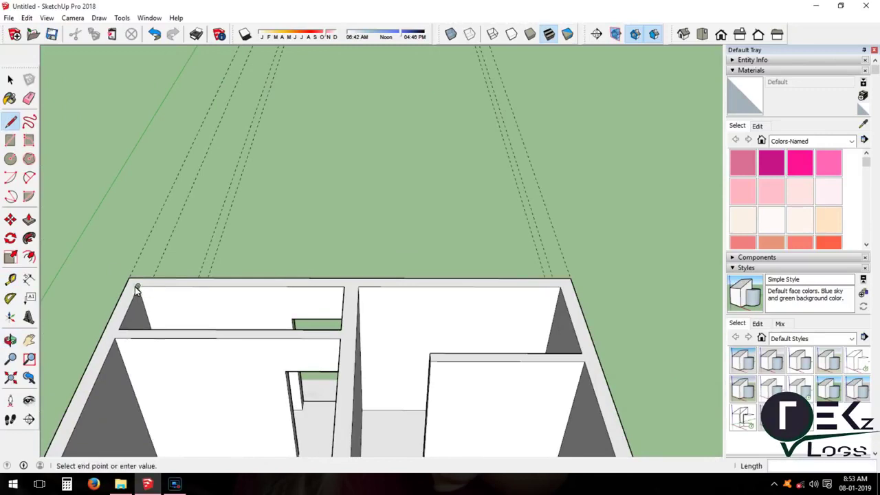
click(556, 294)
scroll(126, 262, down, 2)
key(p)
click(291, 280)
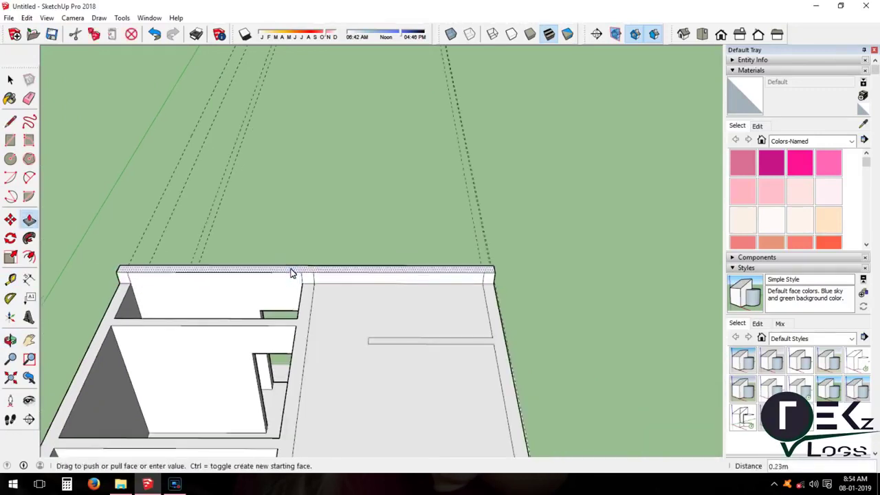
click(291, 273)
scroll(291, 273, up, 2)
scroll(379, 275, down, 2)
Erase stray edges and pull the roof face up into a 0.10 m thick slab
key(l)
key(e)
scroll(229, 156, down, 4)
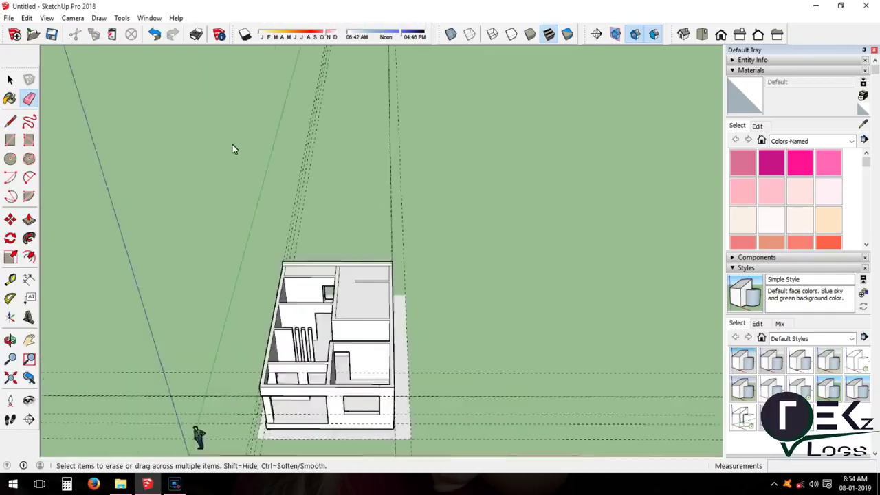
key(p)
scroll(229, 155, up, 2)
click(371, 206)
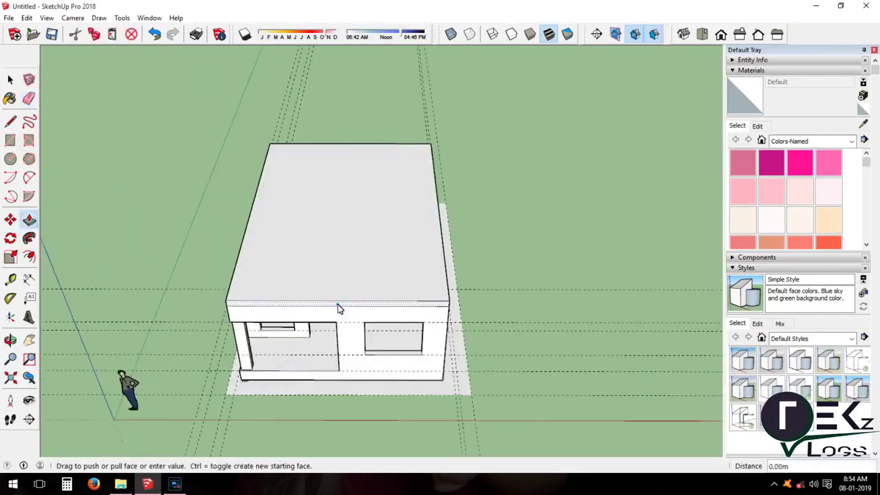
scroll(338, 309, up, 2)
scroll(339, 310, up, 2)
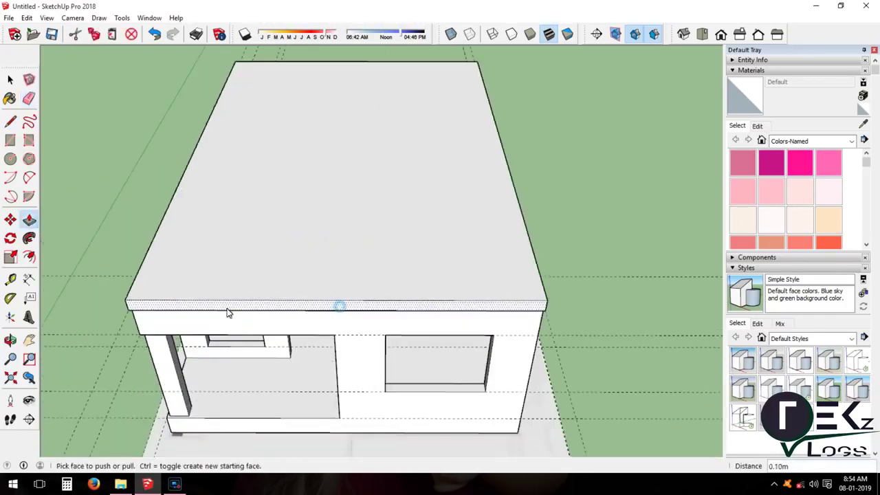
click(340, 310)
middle_drag(339, 310, 396, 270)
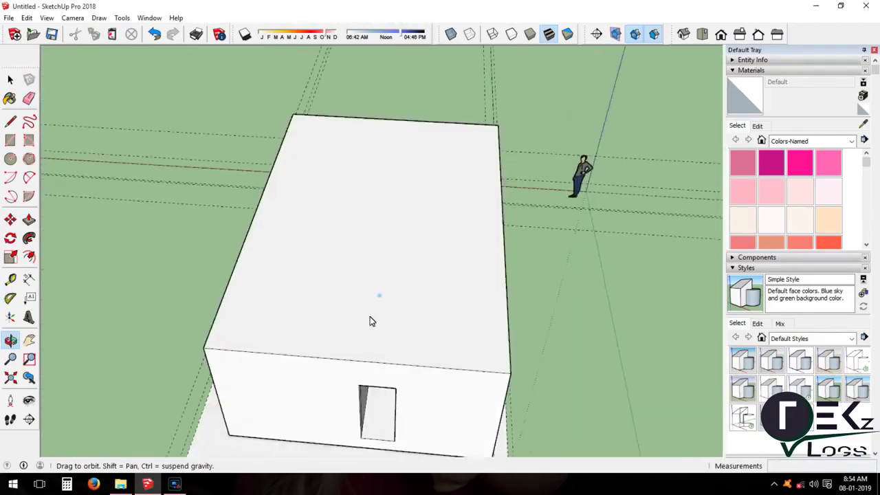
middle_drag(397, 270, 503, 417)
click(481, 415)
Offset the roof top face inward by 0.15 m
click(472, 412)
key(f)
click(310, 383)
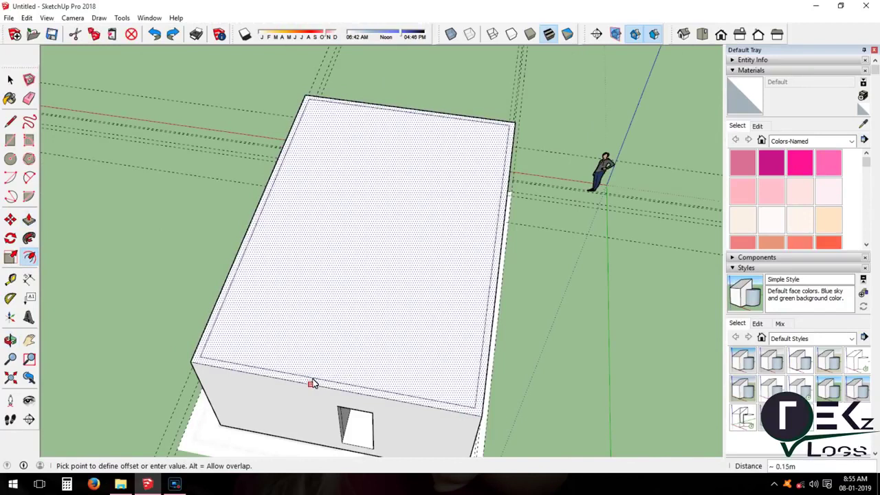
click(310, 382)
key(r)
mouse_move(311, 383)
middle_down()
mouse_move(347, 126)
mouse_move(261, 187)
mouse_move(76, 179)
middle_up()
Draw a line at the roof rim corner and erase a stray rim edge
key(l)
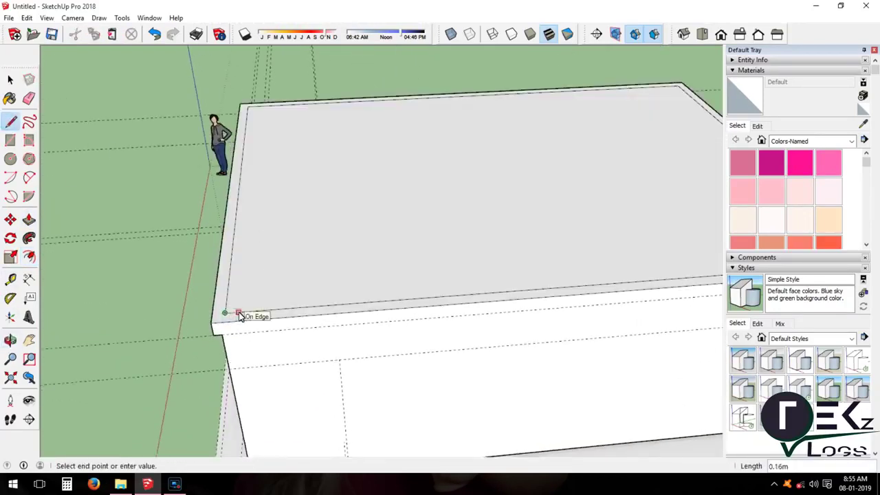
scroll(239, 315, up, 2)
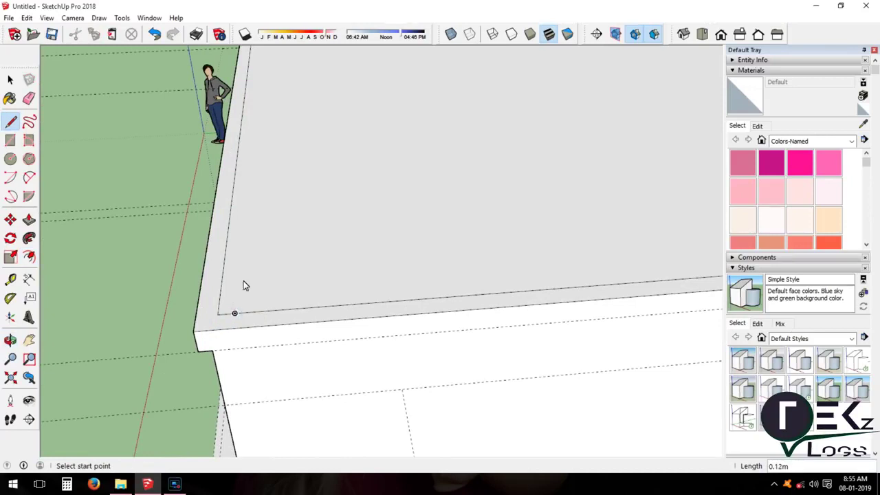
click(234, 312)
scroll(256, 155, down, 2)
scroll(247, 132, down, 3)
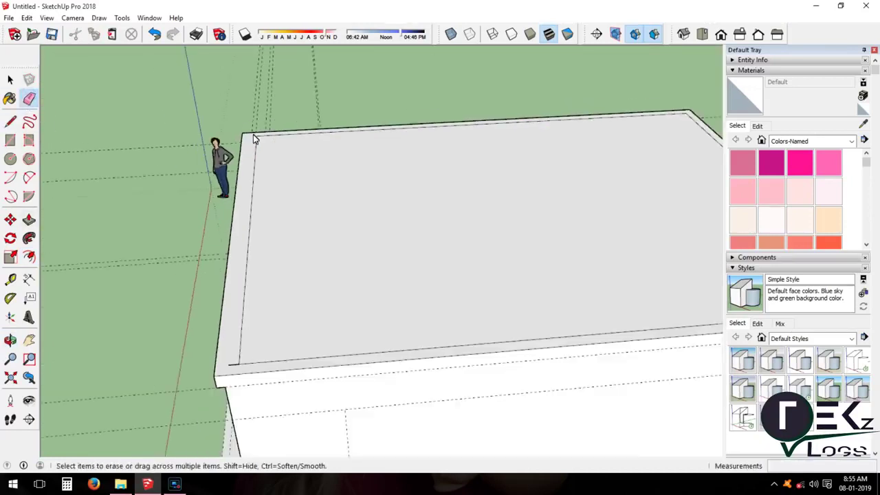
scroll(245, 275, up, 2)
scroll(245, 275, down, 3)
key(l)
click(191, 283)
scroll(199, 316, down, 3)
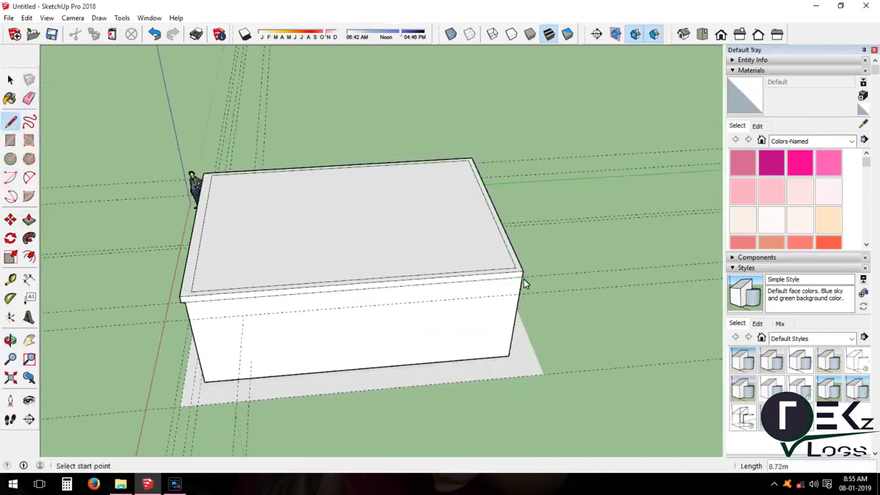
scroll(172, 303, up, 3)
Raise the roof rim by 0.10 m
click(29, 219)
click(147, 298)
click(147, 301)
mouse_move(147, 301)
middle_down()
mouse_move(334, 279)
mouse_move(309, 336)
mouse_move(78, 285)
middle_up()
Split a thin face along the roof edge, push it out 0.12 m, then undo the last change
key(l)
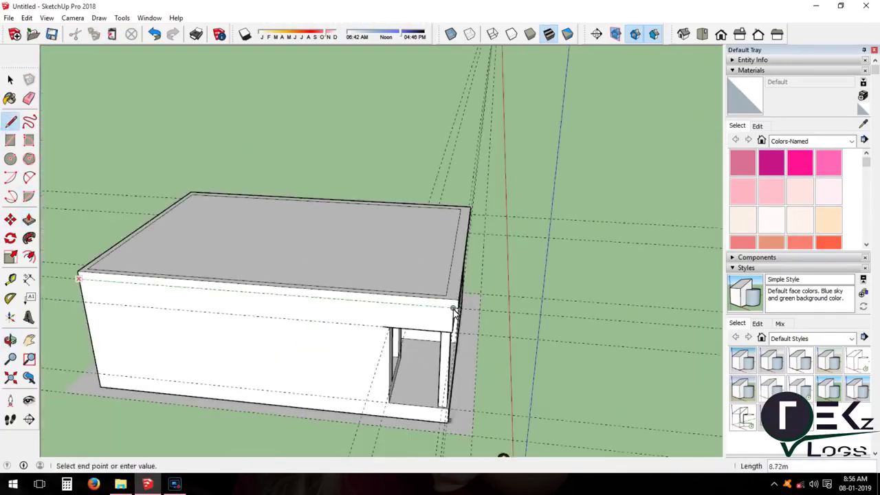
click(454, 309)
scroll(454, 310, up, 3)
key(p)
click(455, 308)
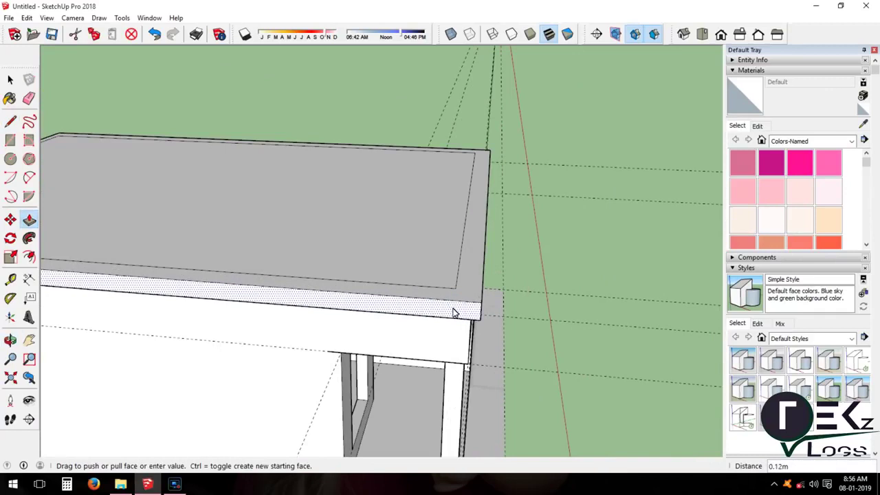
click(452, 309)
scroll(452, 309, down, 5)
key(ctrl+z)
scroll(408, 248, up, 4)
Draw a line above the porch and pull the strip out into a thin slab
key(l)
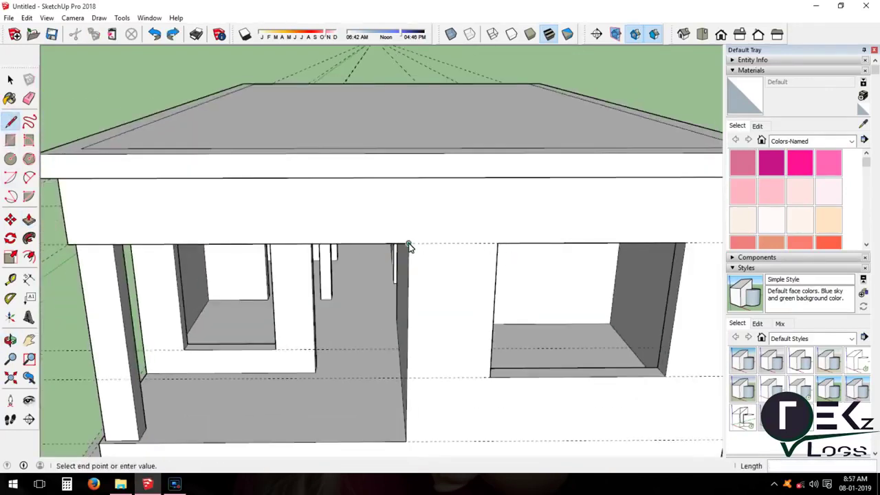
scroll(406, 217, up, 3)
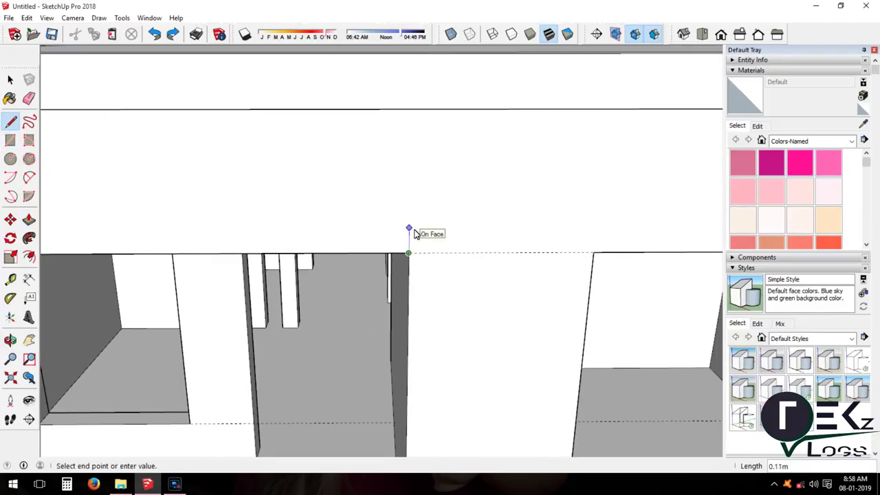
scroll(409, 234, down, 3)
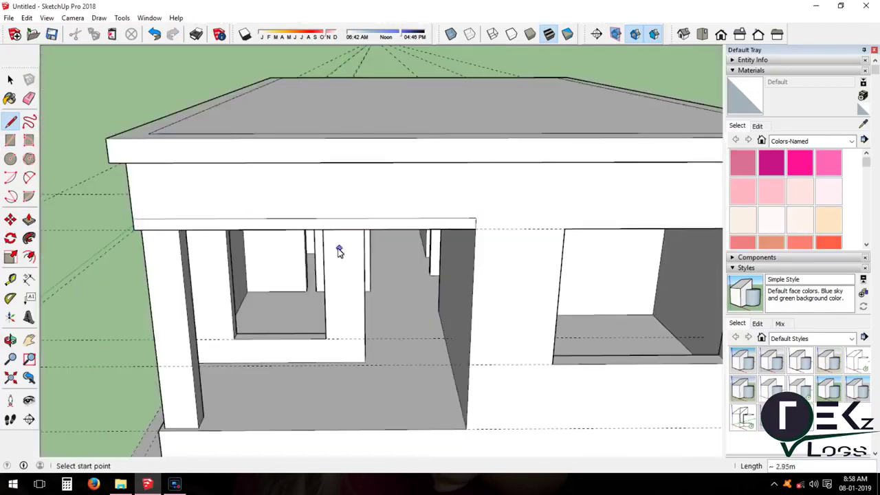
click(11, 340)
drag(309, 316, 432, 318)
click(31, 221)
click(495, 242)
click(501, 271)
Extend the canopy slab 0.50 m across the porch front and erase leftover edges
key(l)
click(447, 258)
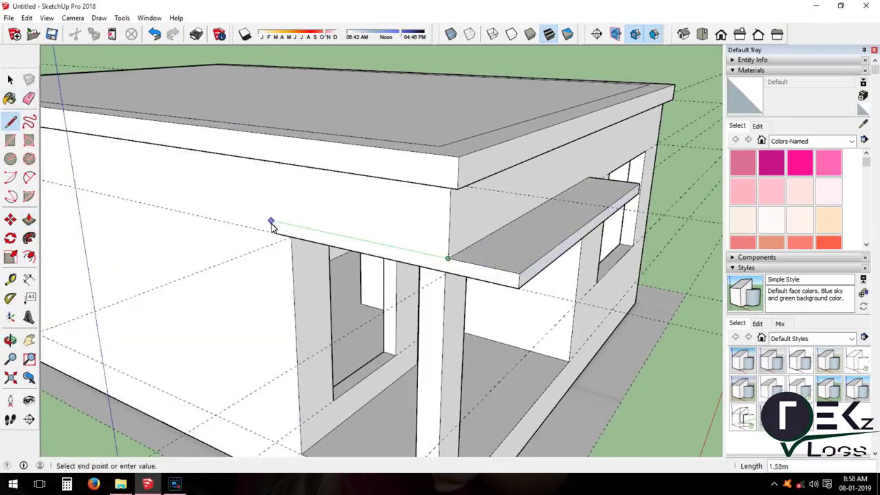
key(p)
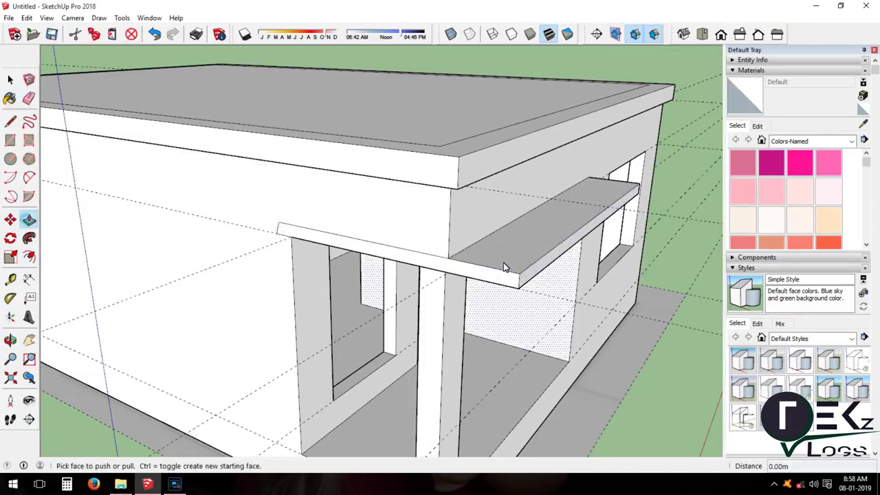
click(289, 237)
click(455, 316)
mouse_move(447, 323)
middle_down()
mouse_move(235, 239)
mouse_move(364, 257)
mouse_move(349, 282)
mouse_move(395, 300)
mouse_move(484, 278)
middle_up()
key(e)
scroll(446, 261, up, 2)
key(r)
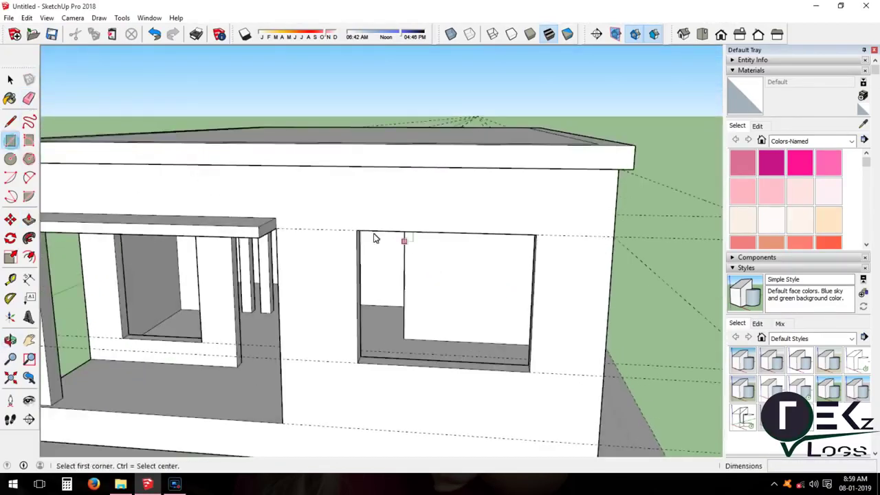
Draw frame bars above, right of and below the front window, with a 2.04 m top bar
click(314, 218)
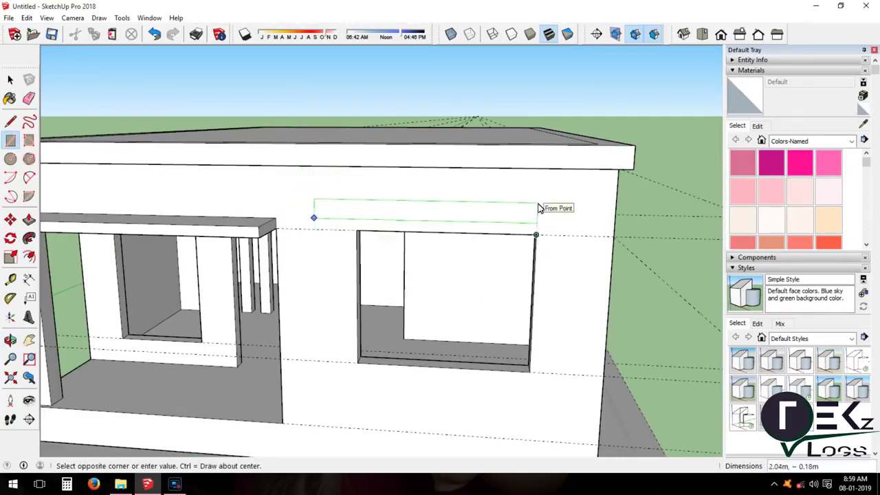
click(538, 204)
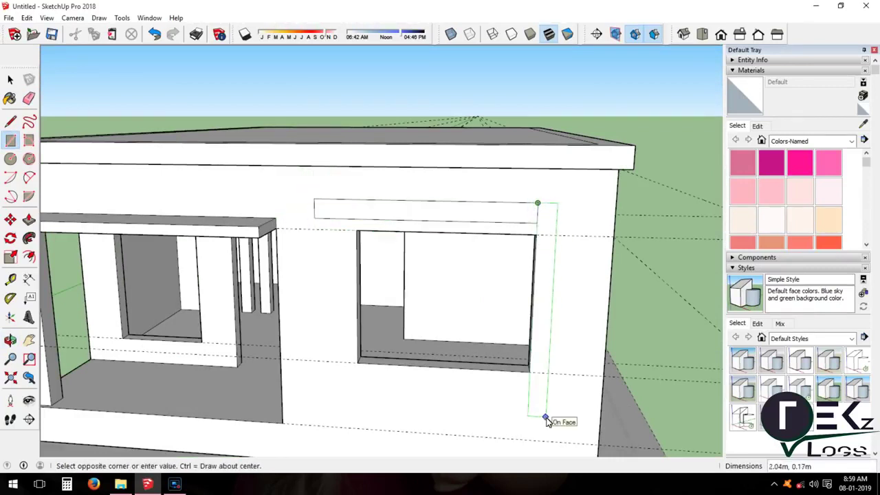
click(542, 440)
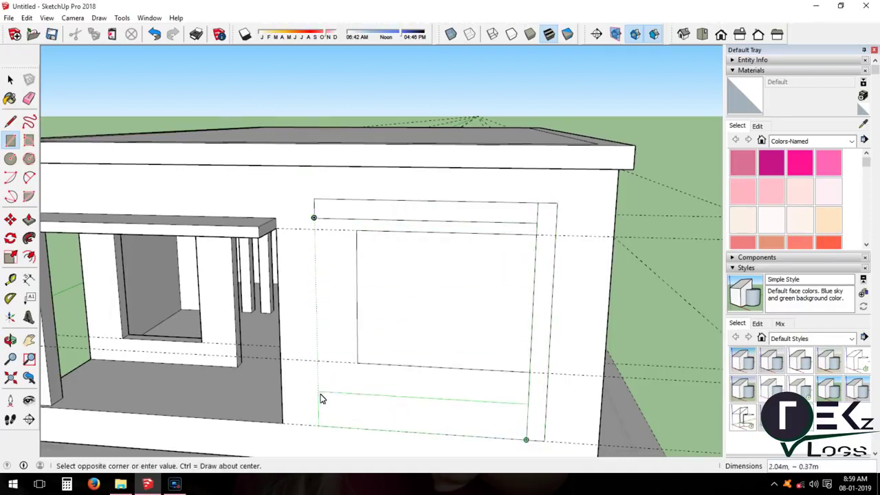
click(321, 413)
Delete the face covering the window to reopen the opening
key(space)
click(436, 301)
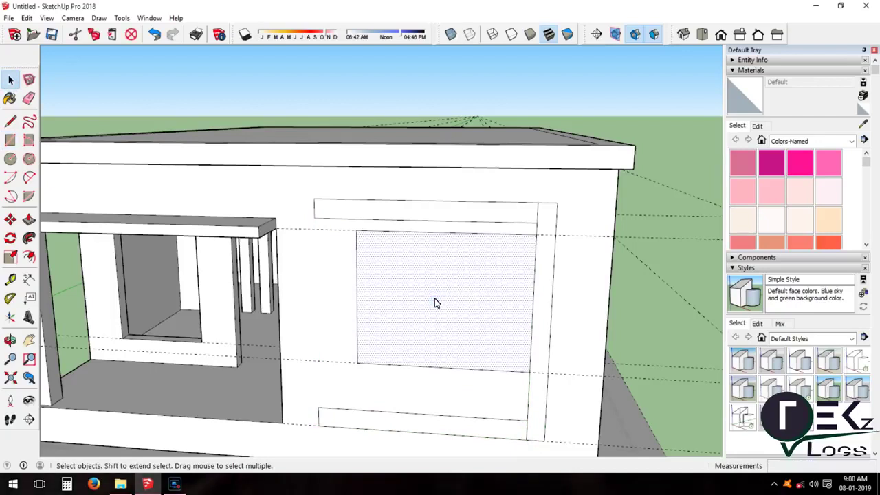
key(Delete)
key(e)
scroll(452, 271, down, 2)
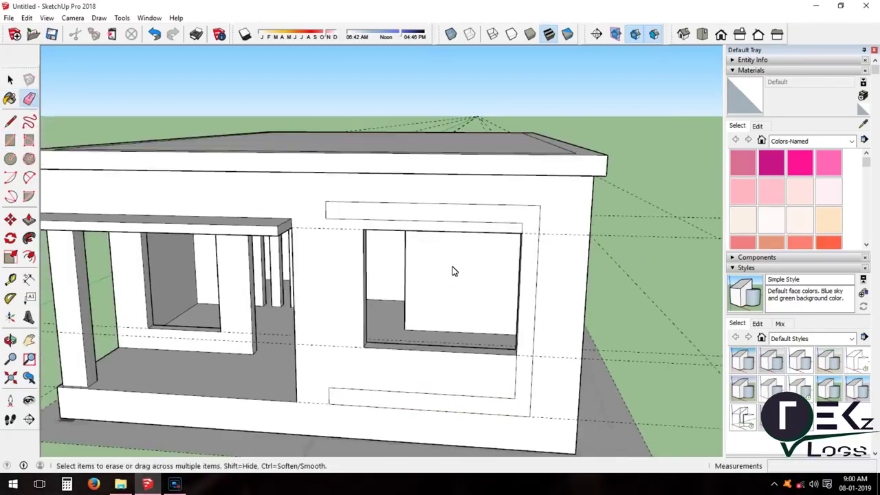
Push/Pull the frame bars outward, including the window sill
mouse_move(57, 325)
middle_down()
mouse_move(269, 344)
mouse_move(595, 257)
mouse_move(440, 318)
mouse_move(33, 222)
middle_up()
click(33, 222)
click(235, 242)
key(Escape)
mouse_move(71, 400)
middle_down()
mouse_move(535, 342)
mouse_move(459, 294)
mouse_move(381, 378)
middle_up()
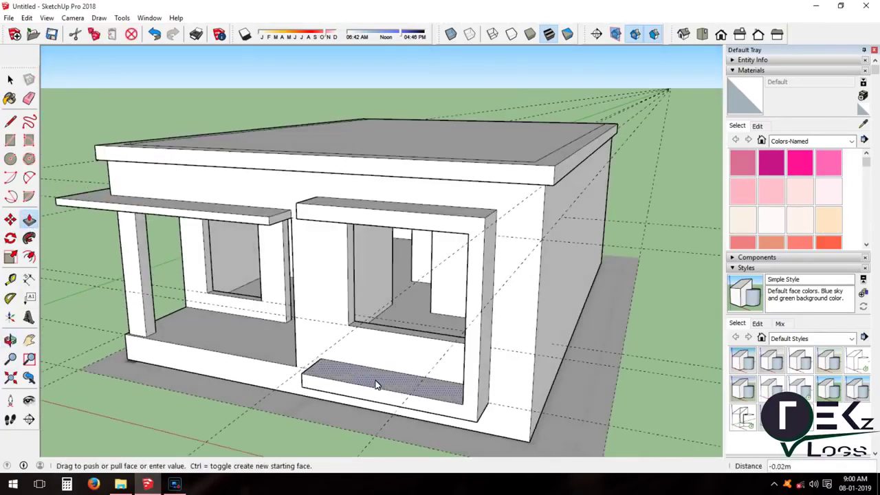
click(8, 342)
drag(275, 309, 465, 338)
scroll(349, 286, up, 5)
Draw dividing lines across the frame's top ledge
key(l)
click(344, 284)
key(space)
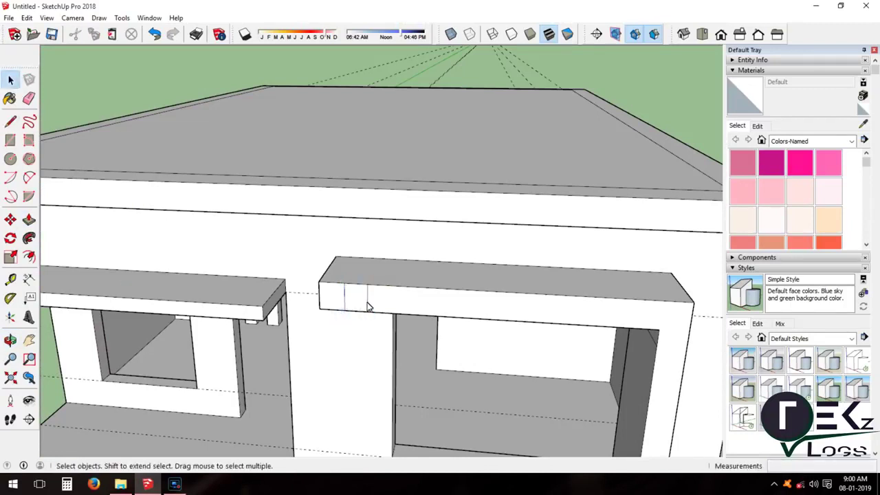
Copy the ledge lines along the top ledge and raise three small blocks from the new faces
key(ctrl+c)
key(ctrl+v)
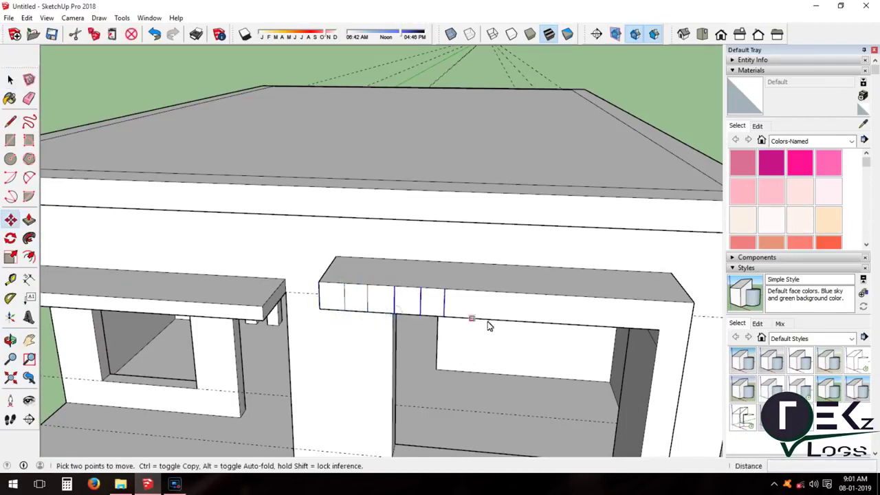
key(p)
click(332, 296)
click(364, 252)
double_click(405, 301)
click(10, 339)
mouse_move(344, 330)
mouse_down()
mouse_move(532, 369)
mouse_move(640, 255)
mouse_move(392, 414)
mouse_move(323, 371)
mouse_up()
click(13, 124)
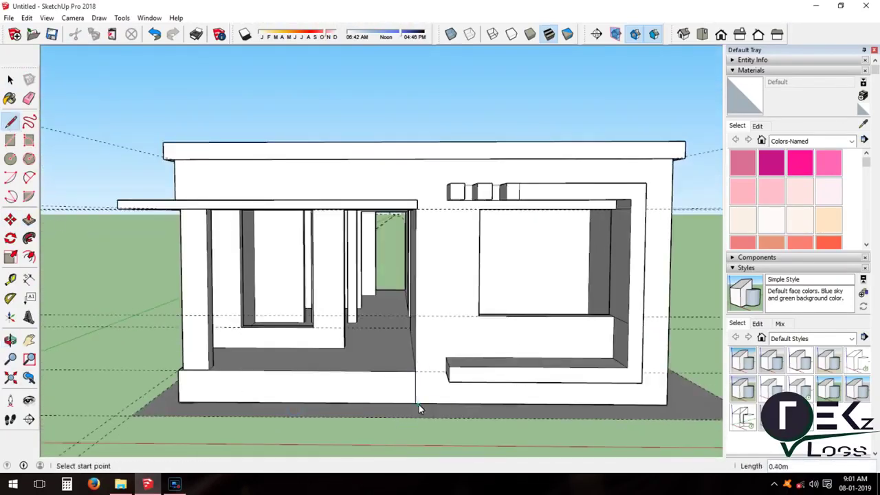
Draw a rectangle from the porch base midpoint across the lowest step
scroll(165, 387, up, 3)
key(r)
scroll(145, 383, up, 3)
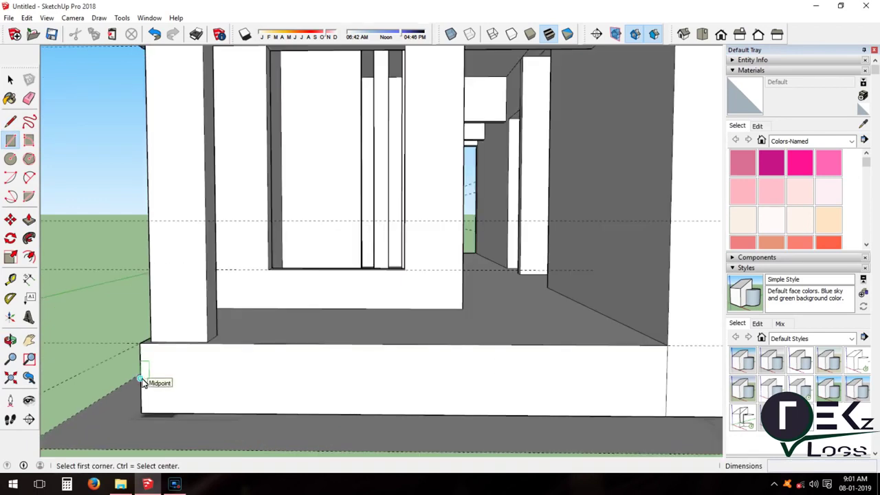
click(141, 395)
scroll(75, 354, down, 3)
scroll(274, 358, down, 2)
scroll(366, 361, up, 5)
click(366, 360)
scroll(367, 361, down, 5)
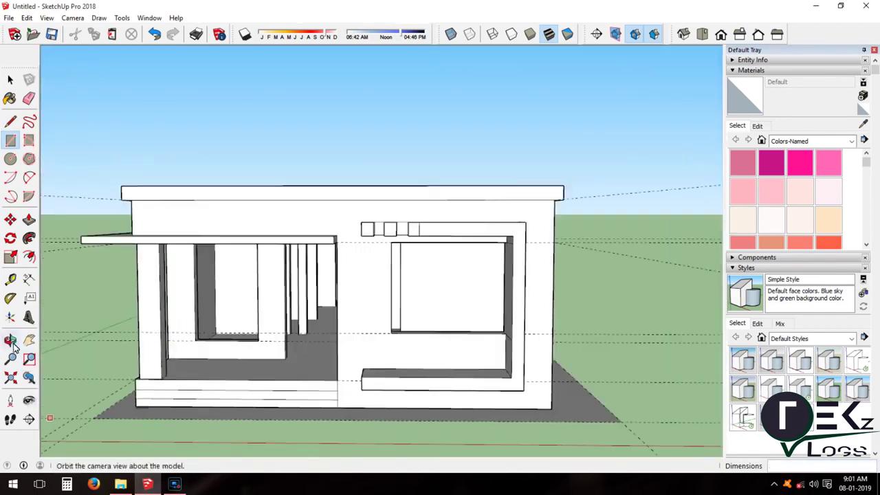
middle_drag(367, 360, 143, 404)
Undo a trial line at the step corner, then push the small step face below the pillar
key(l)
scroll(143, 404, up, 2)
click(146, 388)
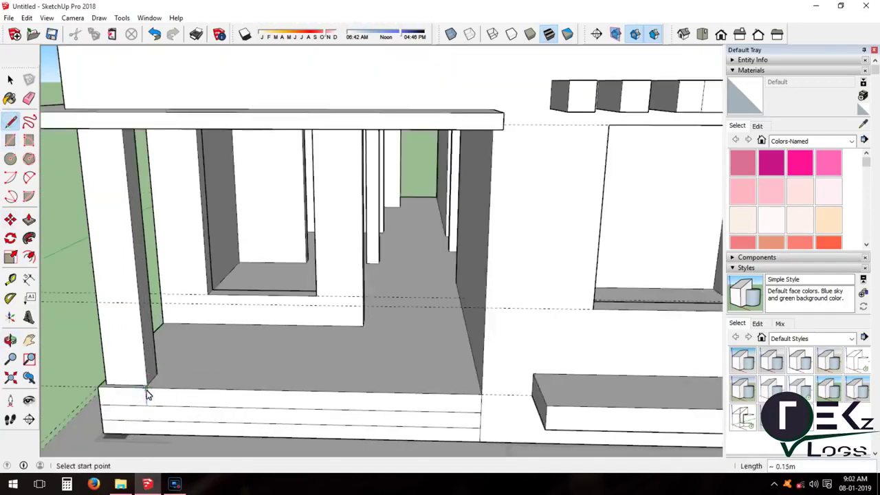
click(29, 220)
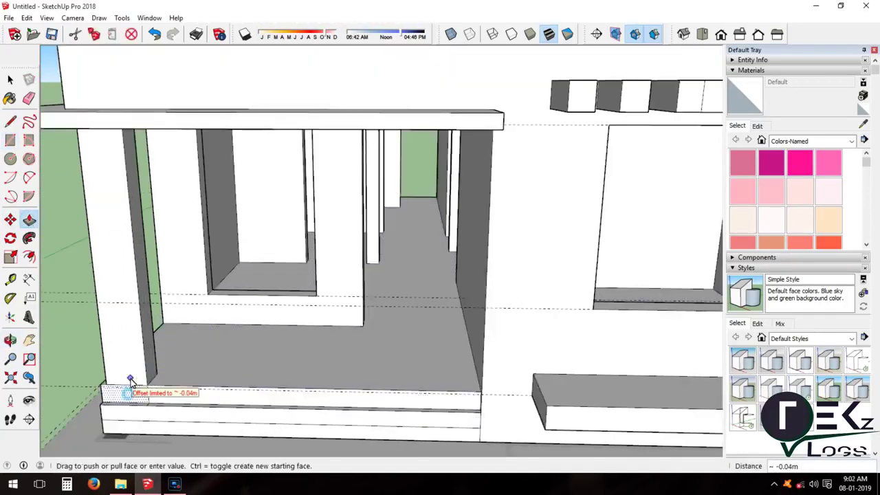
key(ctrl+z)
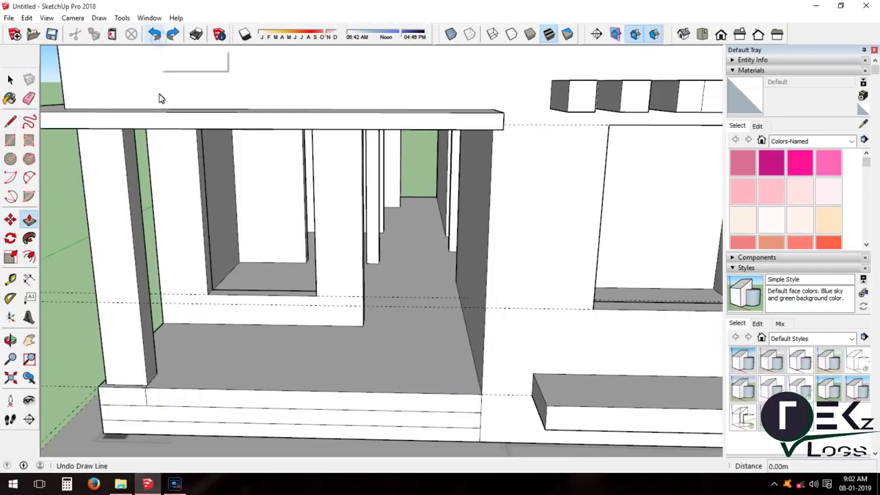
drag(227, 417, 226, 428)
Orbit around the house to inspect the steps and the roof corner
scroll(226, 428, down, 10)
mouse_move(226, 428)
middle_down()
mouse_move(275, 341)
mouse_move(337, 352)
mouse_move(485, 275)
middle_up()
scroll(492, 287, up, 6)
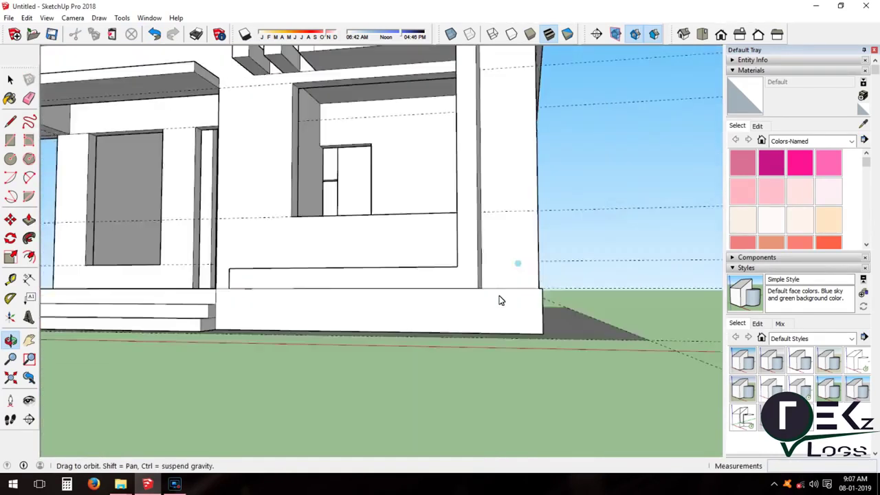
scroll(499, 298, up, 3)
scroll(478, 280, down, 5)
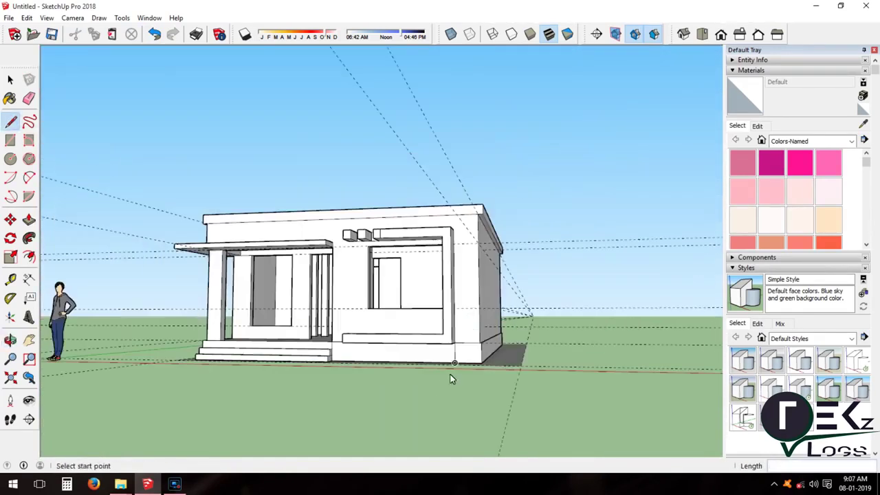
middle_drag(449, 379, 479, 279)
scroll(440, 277, up, 5)
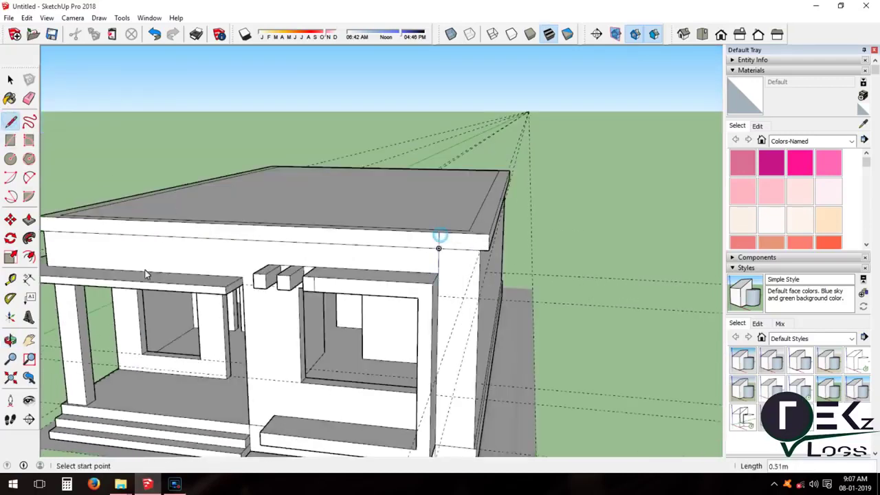
Pull the roof's outer rim up about 0.5 m into a parapet
click(29, 219)
drag(474, 229, 483, 181)
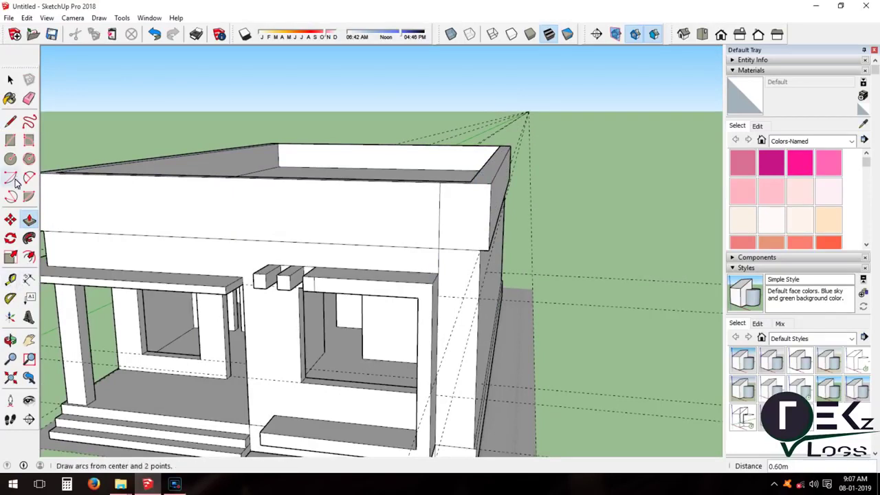
scroll(163, 218, down, 5)
middle_drag(275, 220, 463, 219)
scroll(464, 220, up, 5)
key(e)
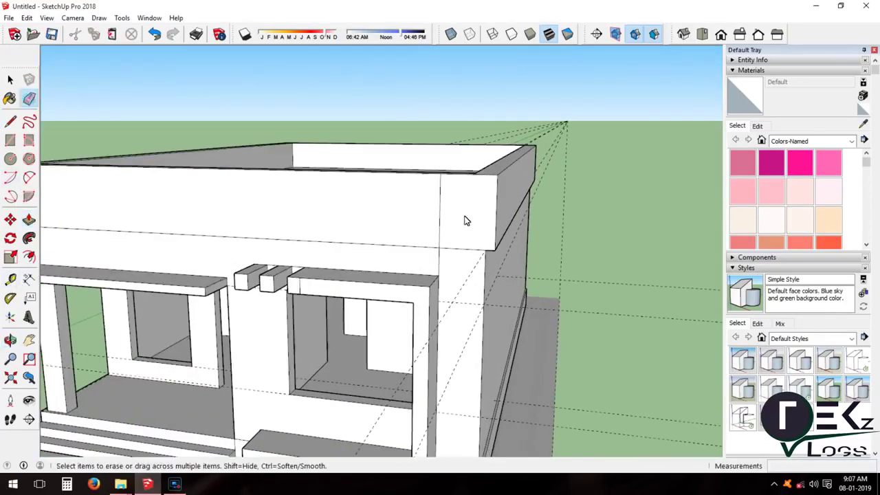
key(p)
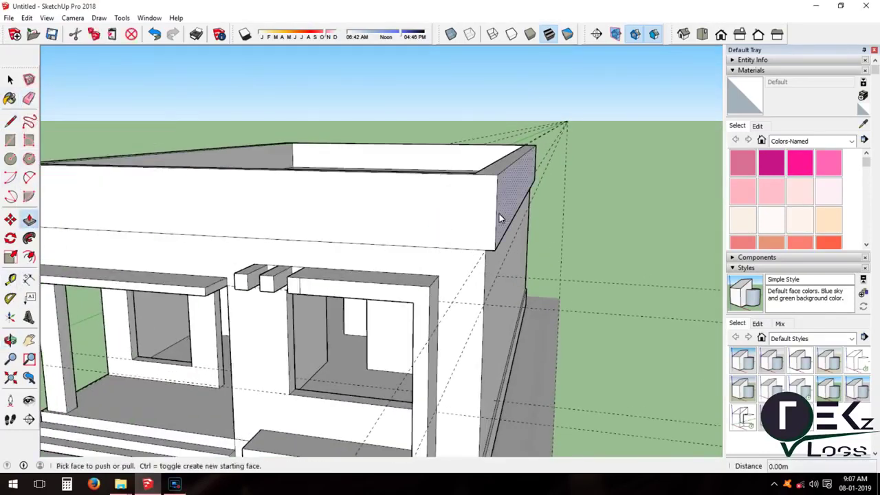
middle_drag(494, 213, 6, 77)
Draw lines along the window frame edge from top down to its bottom corner
key(l)
scroll(406, 277, up, 2)
scroll(418, 282, up, 3)
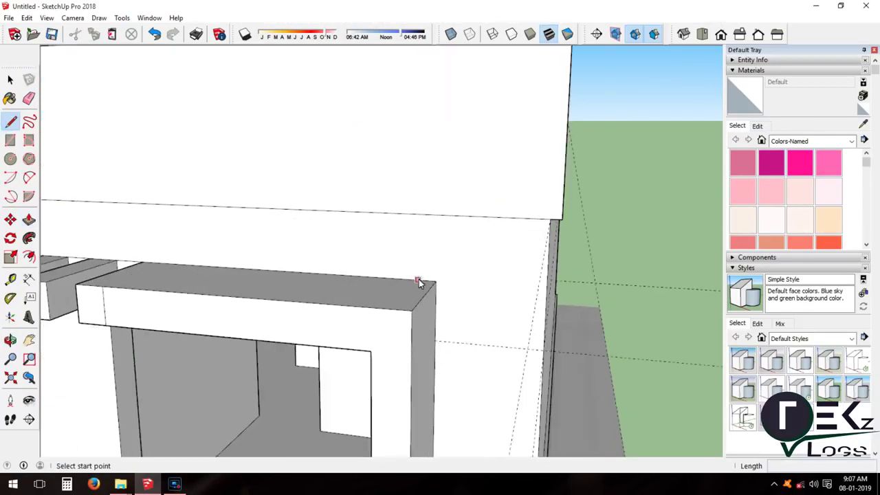
click(401, 280)
scroll(400, 281, down, 2)
click(402, 98)
scroll(403, 98, down, 3)
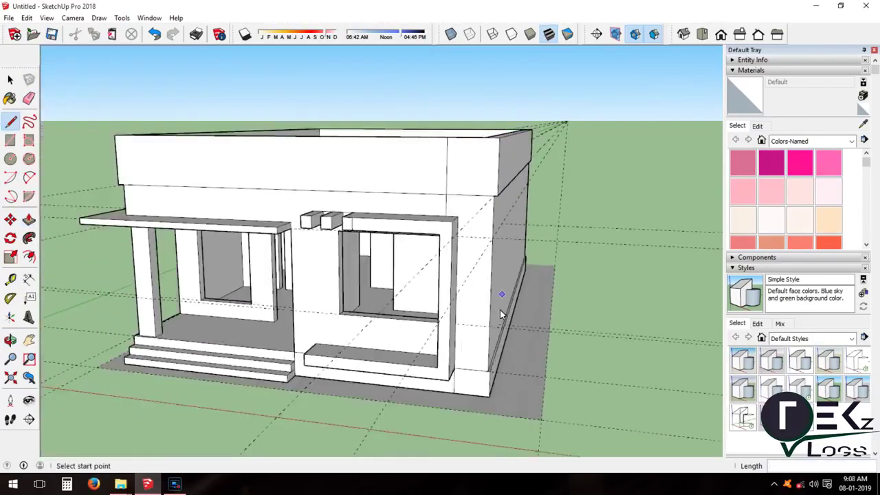
scroll(439, 217, up, 3)
click(431, 413)
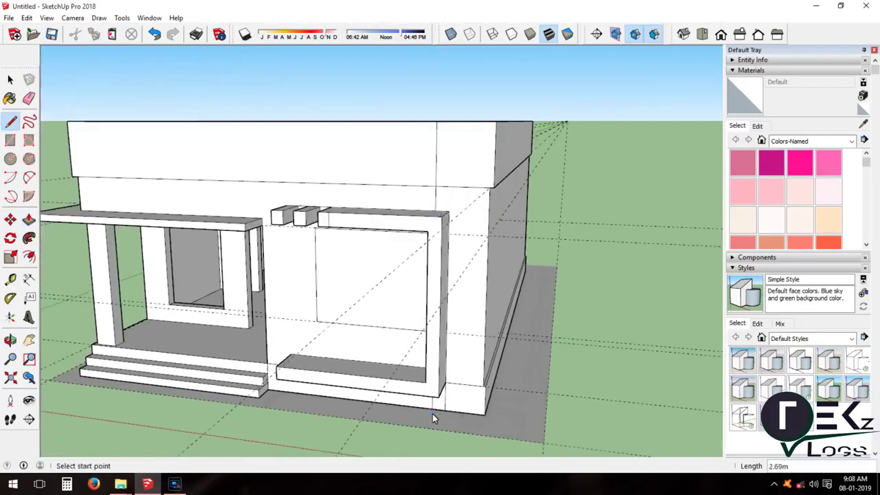
Delete the face filling the window opening to reopen it
click(29, 99)
key(space)
click(346, 297)
key(Delete)
Pull the narrow corner face below the roof out by 0.10 m
scroll(516, 359, up, 1)
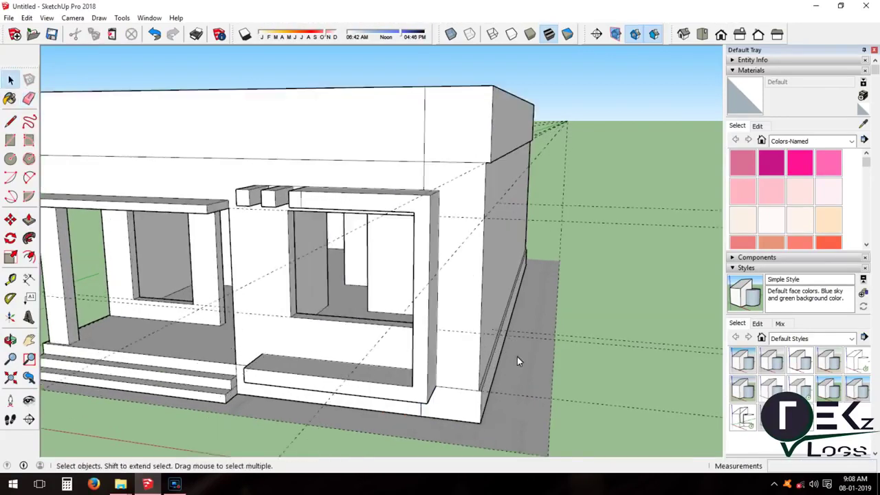
click(29, 219)
middle_drag(43, 398, 328, 308)
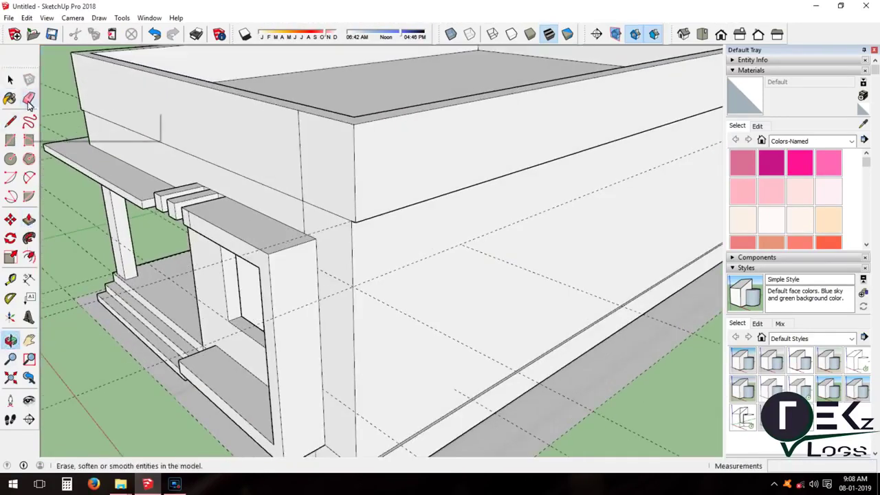
click(29, 219)
click(322, 189)
click(322, 250)
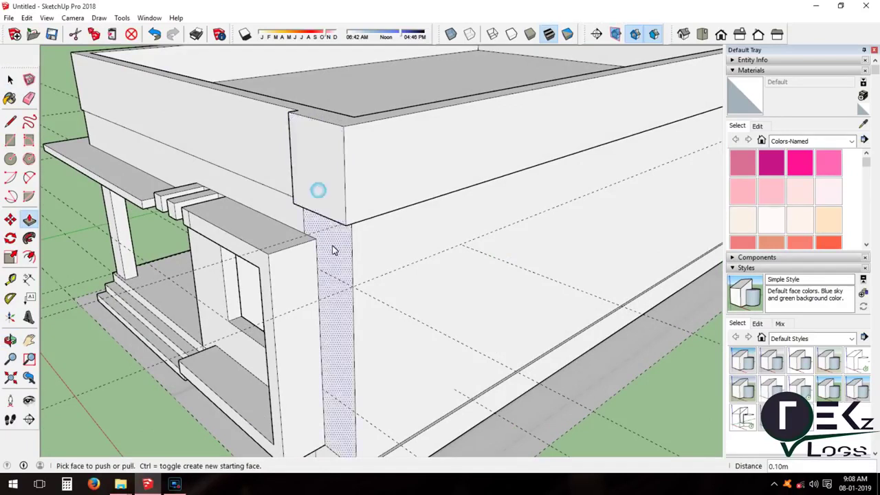
Pull a thin 0.04 m band out along the base of the side wall
scroll(416, 219, down, 1)
click(416, 219)
middle_drag(416, 219, 357, 385)
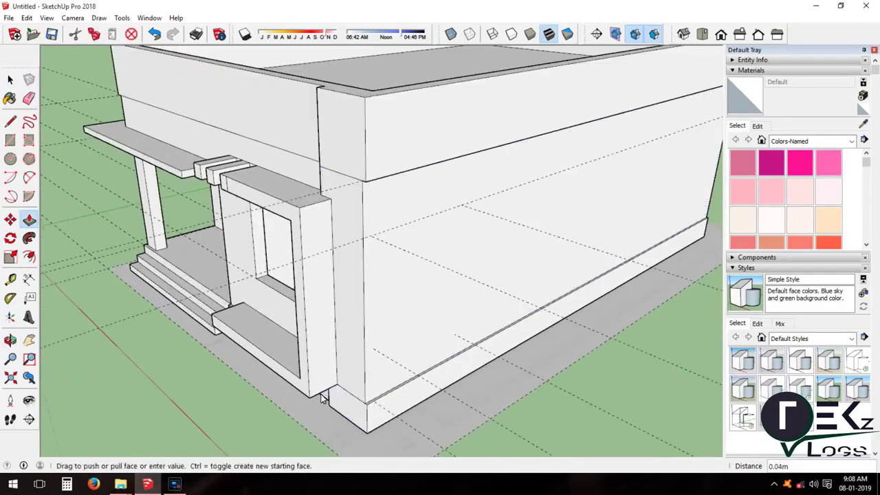
middle_drag(322, 399, 424, 383)
key(e)
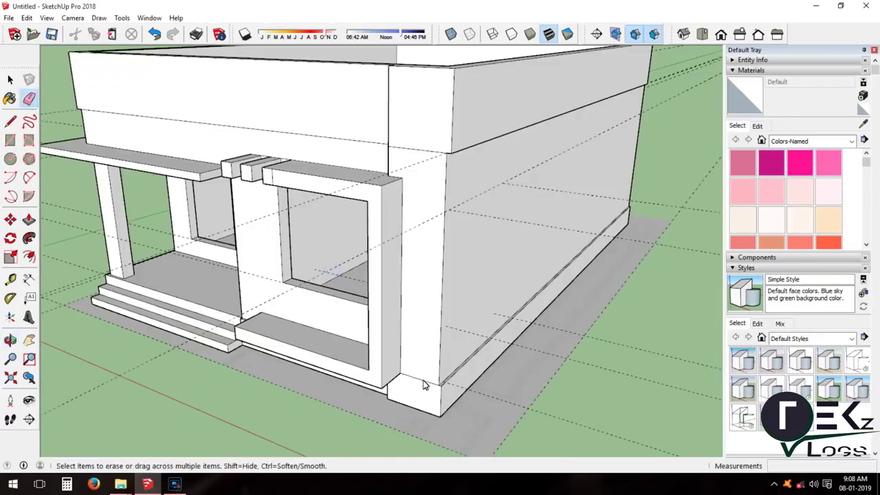
scroll(394, 175, up, 3)
scroll(441, 183, down, 4)
mouse_move(481, 236)
middle_down()
mouse_move(612, 274)
mouse_move(289, 256)
middle_up()
scroll(275, 227, up, 3)
scroll(265, 215, down, 1)
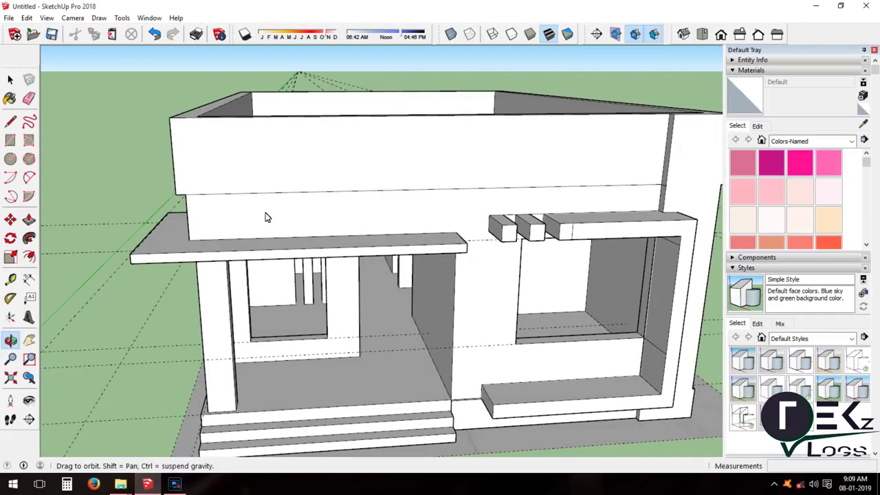
Draw a 1.44 m by 0.30 m rectangle on the front parapet face
scroll(268, 216, down, 4)
key(p)
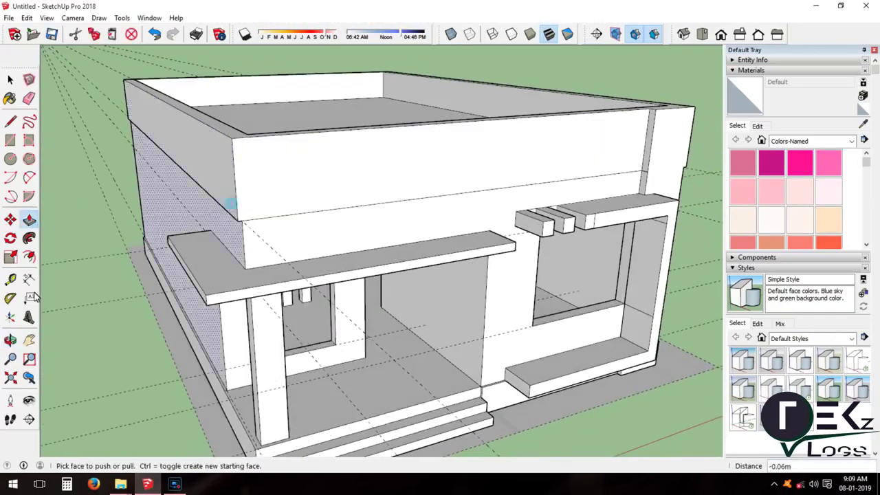
scroll(297, 206, up, 4)
middle_drag(292, 210, 297, 207)
scroll(297, 206, up, 1)
key(r)
click(162, 181)
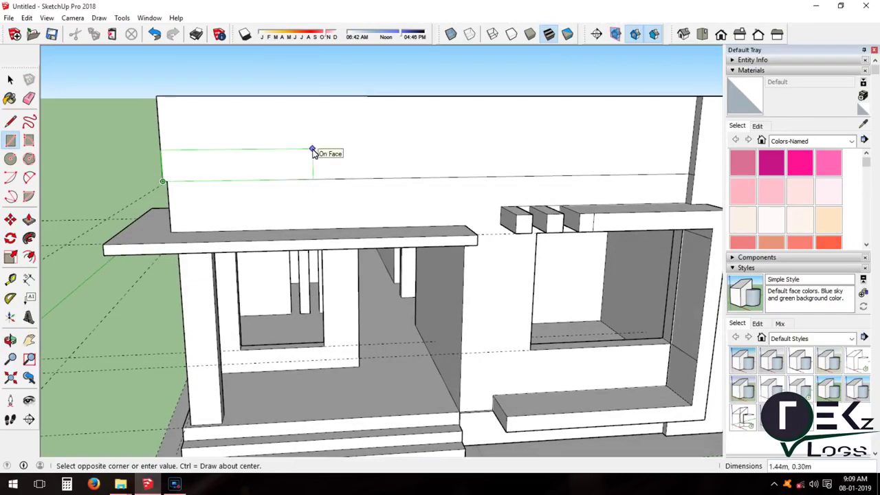
click(311, 163)
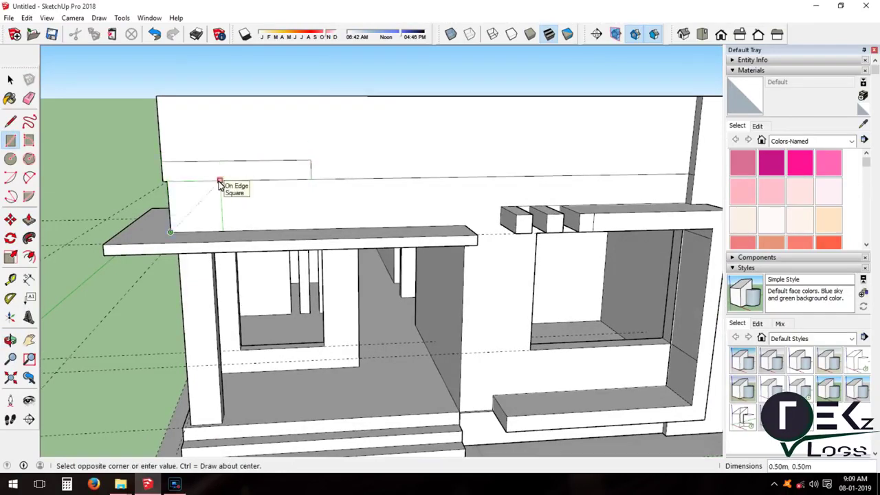
Erase the extra edges and pull the L-shaped face out from the parapet
key(e)
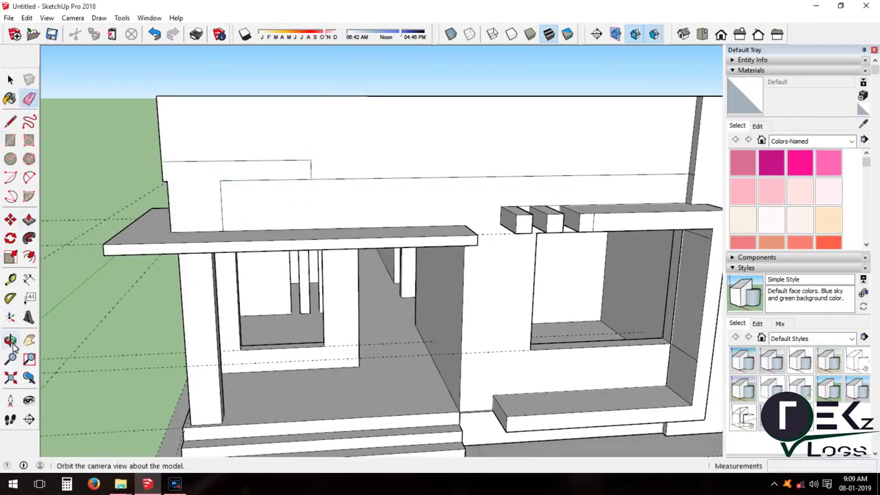
click(11, 339)
drag(206, 309, 158, 206)
key(p)
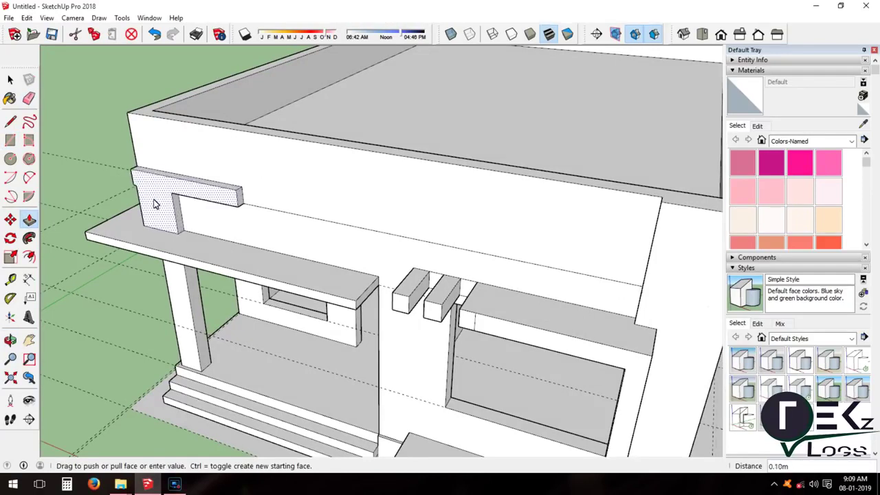
click(156, 201)
middle_drag(156, 201, 231, 246)
click(232, 246)
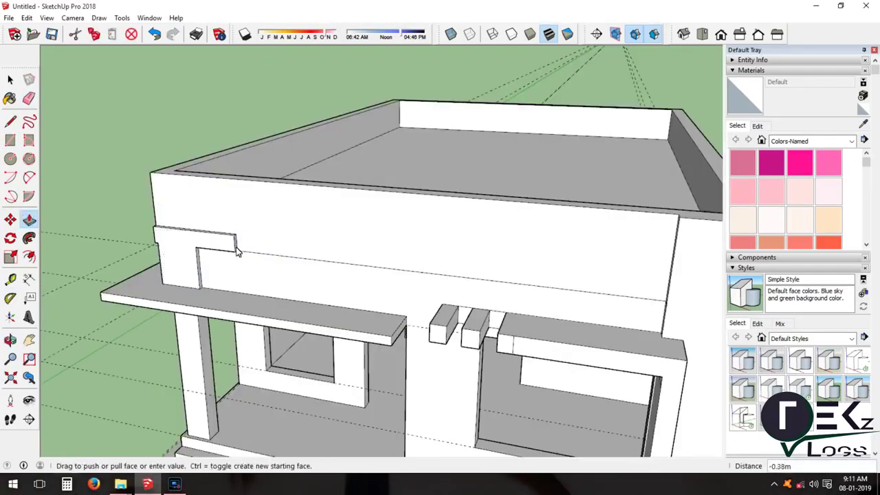
click(238, 251)
Mark another rectangle corner on the parapet edge and erase stray edges
click(10, 339)
drag(329, 229, 43, 163)
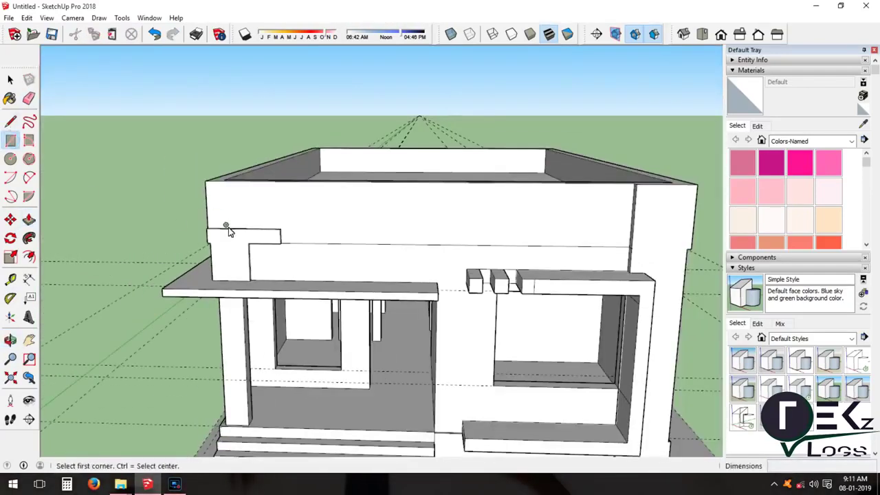
scroll(228, 231, up, 3)
middle_drag(229, 232, 232, 308)
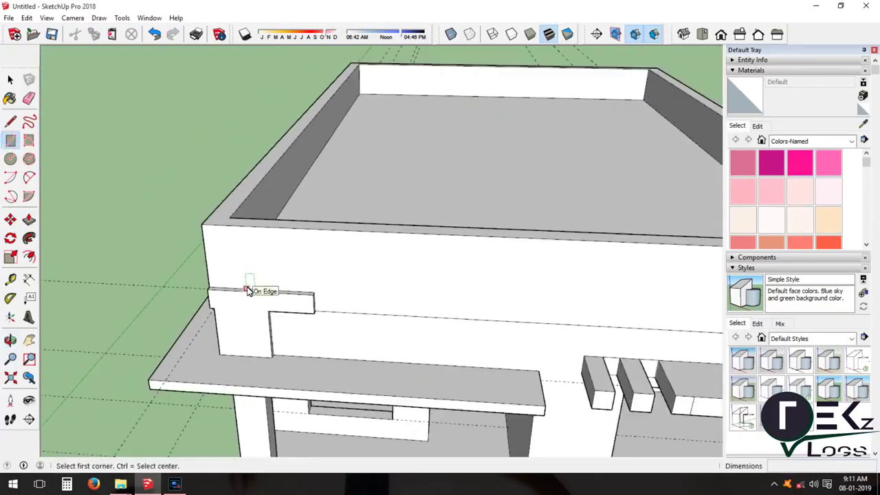
click(246, 288)
key(l)
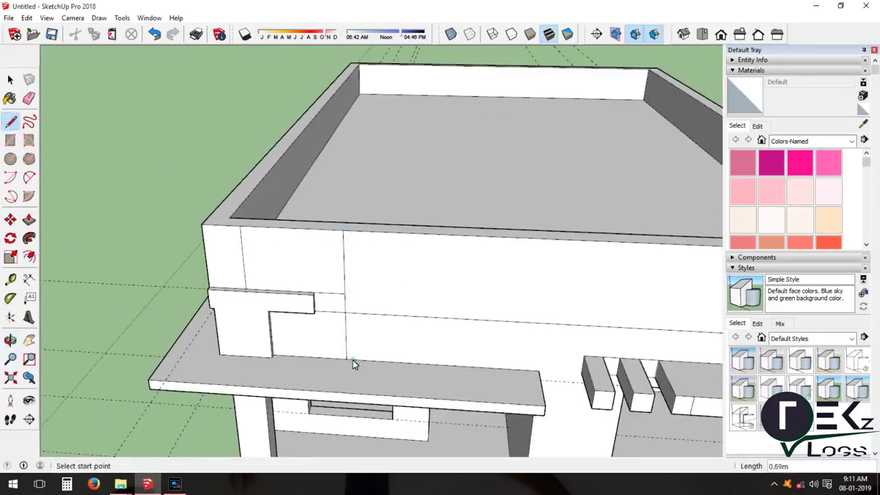
key(e)
middle_drag(317, 370, 314, 295)
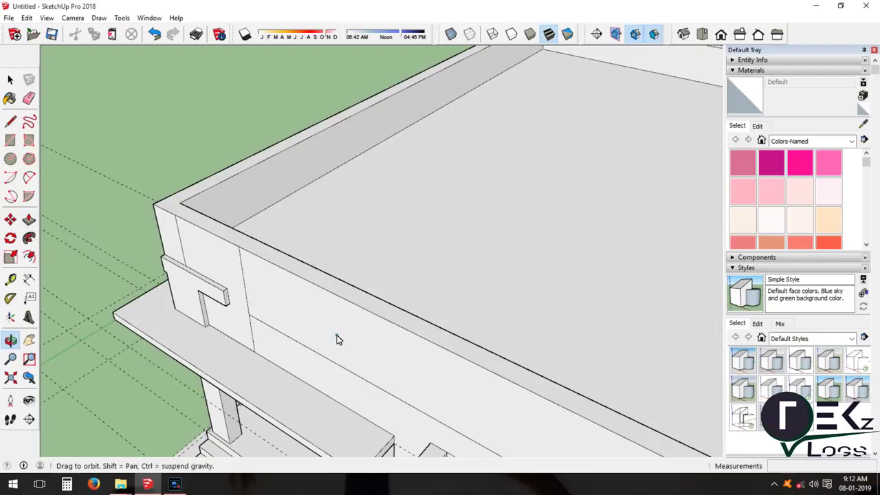
scroll(196, 361, down, 5)
scroll(405, 321, up, 3)
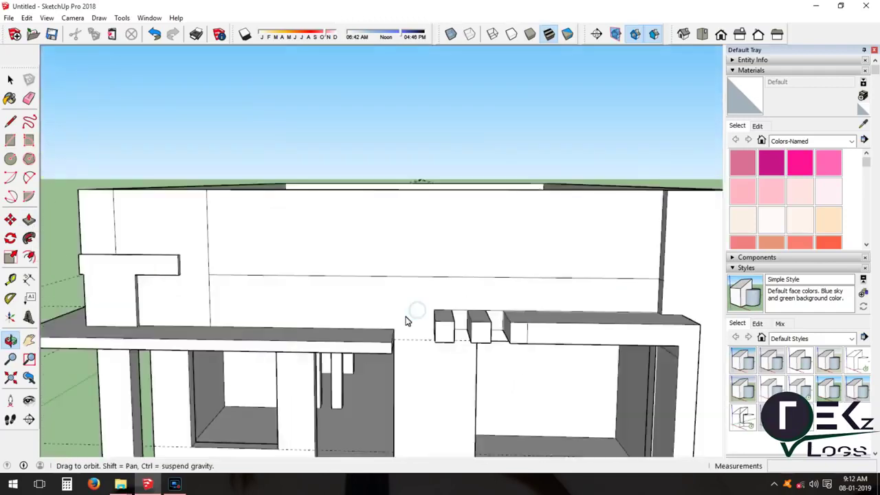
Offset the small front panel inward to give it an inset border
click(278, 291)
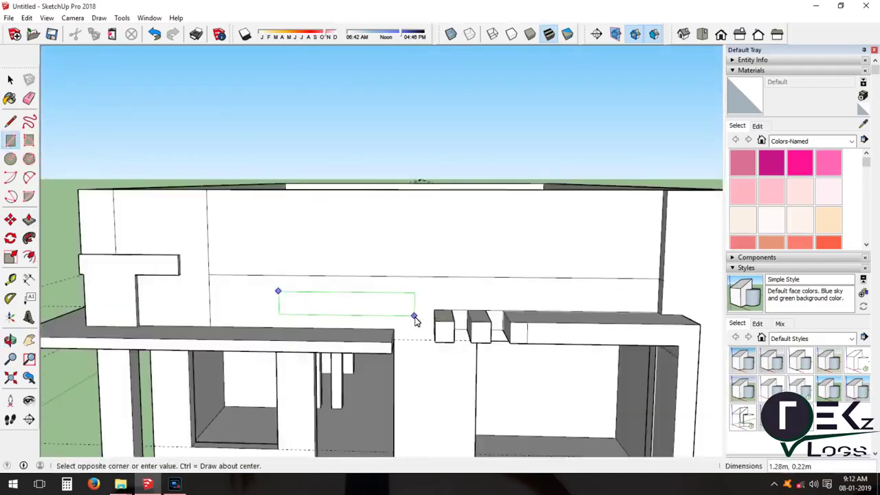
click(29, 256)
click(385, 314)
click(385, 318)
scroll(193, 358, down, 3)
scroll(137, 347, down, 2)
mouse_move(279, 327)
middle_down()
mouse_move(289, 344)
mouse_move(271, 334)
mouse_move(309, 330)
mouse_move(128, 234)
mouse_move(231, 338)
middle_up()
Mark off a parapet-top section and raise it into a 0.47 m block
key(l)
click(183, 305)
scroll(265, 352, down, 2)
key(Escape)
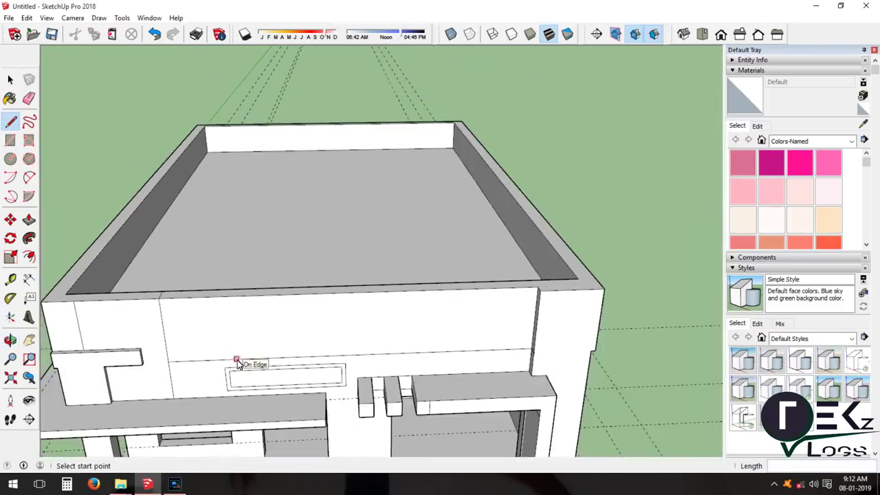
click(29, 219)
drag(197, 294, 24, 213)
Offset the raised block's front face to create an inset panel
click(29, 256)
click(192, 352)
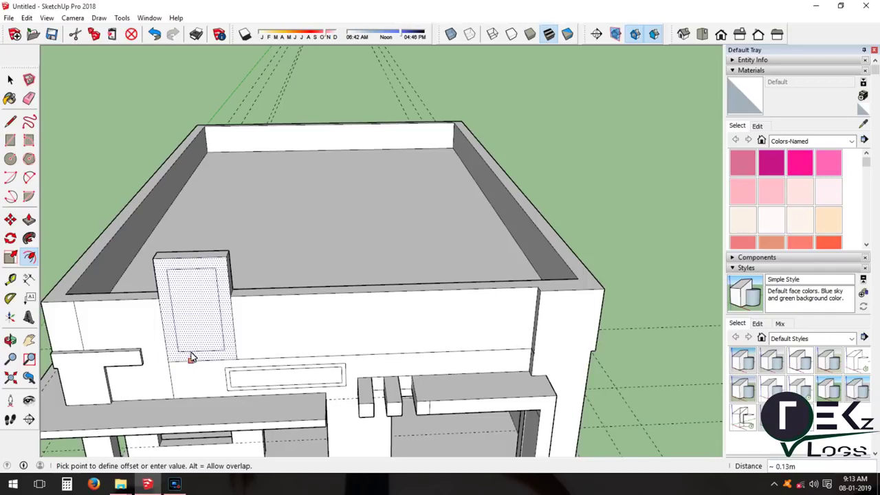
key(Escape)
key(o)
drag(79, 275, 342, 269)
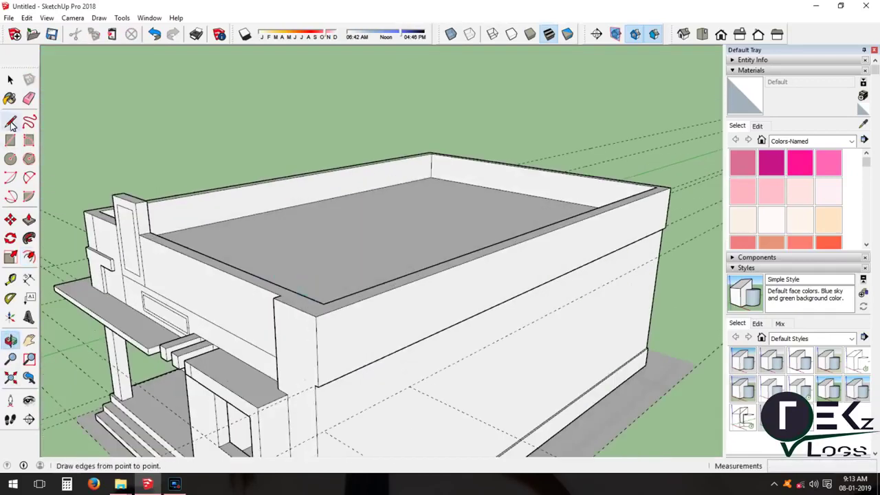
Mark off the right front corner and raise it into a tall post
click(335, 308)
key(p)
mouse_move(303, 301)
mouse_down()
mouse_move(302, 268)
mouse_move(423, 292)
mouse_move(332, 314)
mouse_move(243, 297)
mouse_move(291, 277)
mouse_move(298, 291)
mouse_move(316, 284)
mouse_move(348, 293)
mouse_up()
key(o)
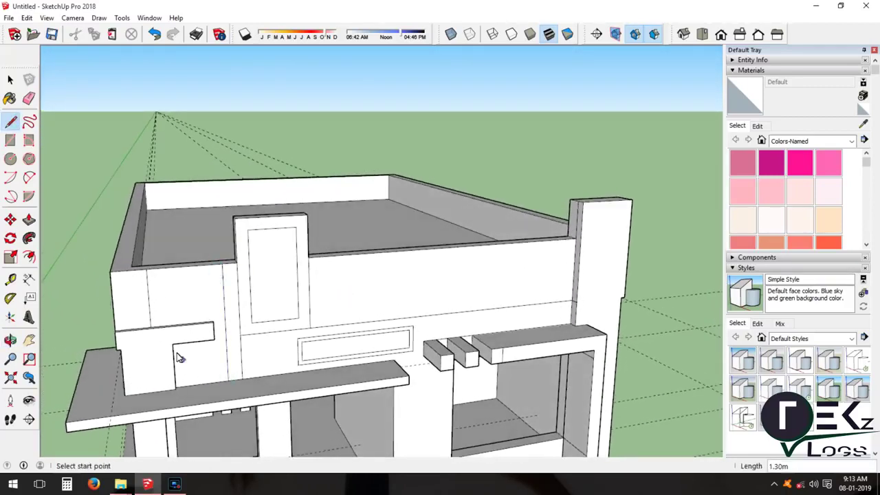
Raise the parapet section left of the paneled block with Push/Pull
key(e)
scroll(167, 268, up, 3)
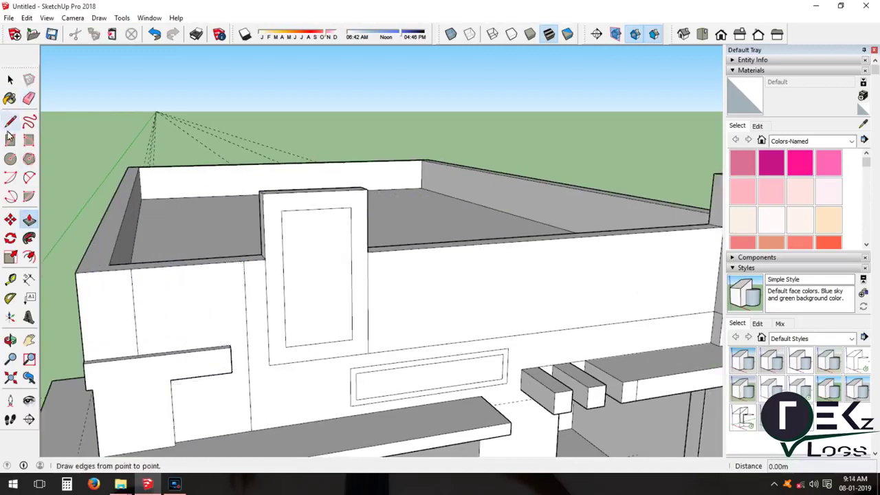
click(10, 121)
key(p)
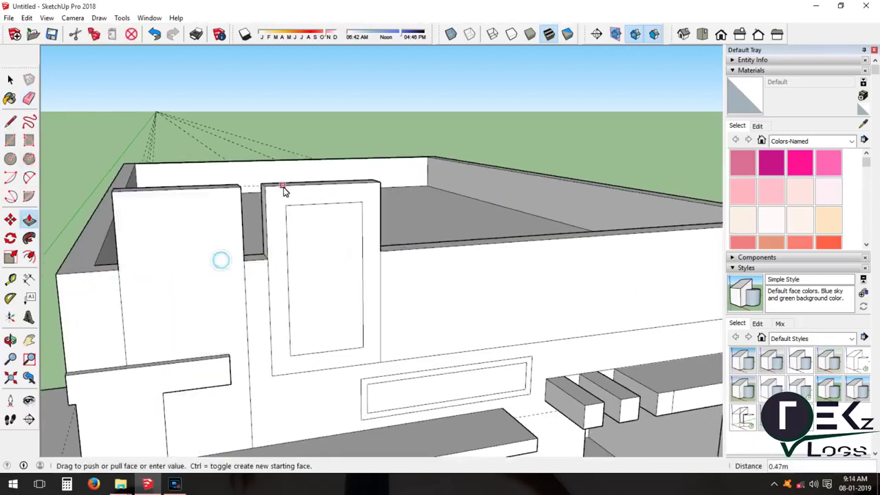
middle_drag(222, 259, 226, 259)
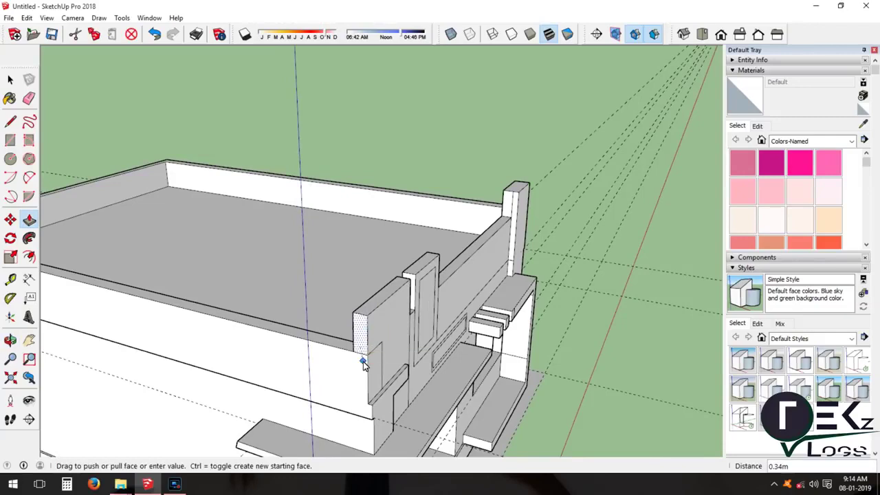
Draw a small rectangle on the right corner post and paste a copy below it
key(e)
mouse_move(383, 343)
middle_down()
mouse_move(349, 344)
mouse_move(420, 365)
mouse_move(521, 351)
mouse_move(416, 348)
mouse_move(542, 349)
mouse_move(543, 334)
middle_up()
scroll(469, 190, up, 5)
middle_drag(469, 195, 519, 273)
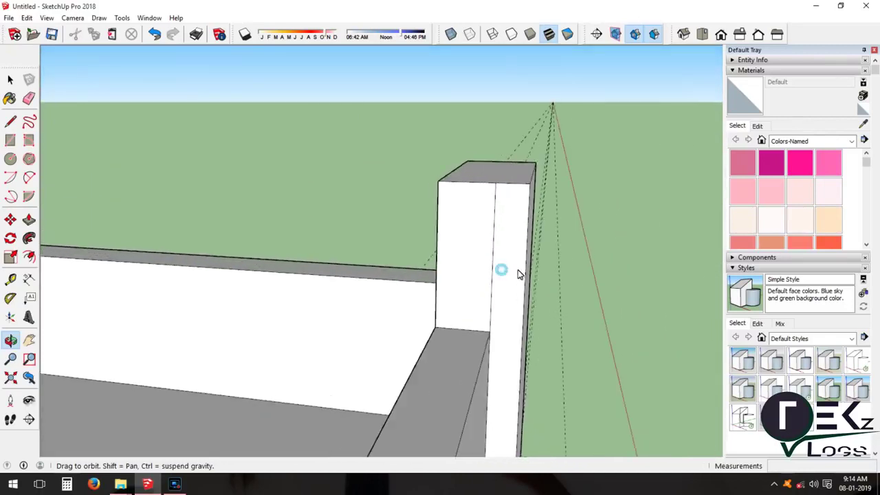
key(t)
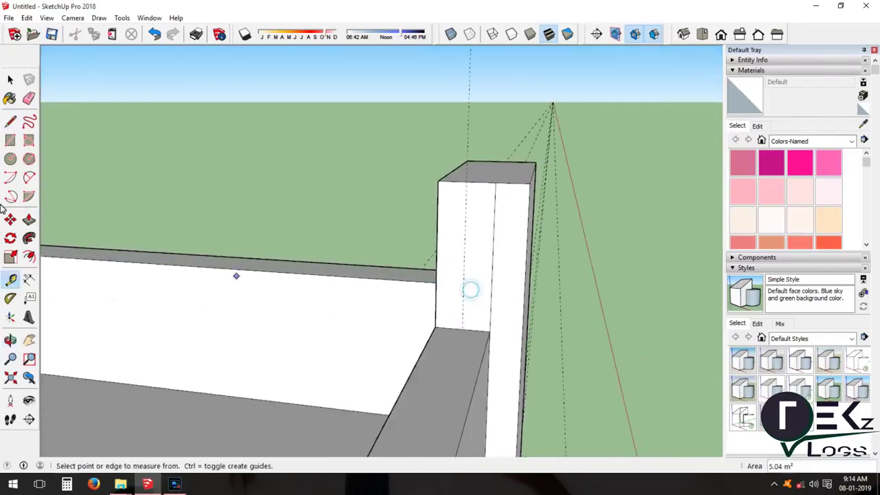
key(r)
scroll(481, 196, up, 1)
click(444, 196)
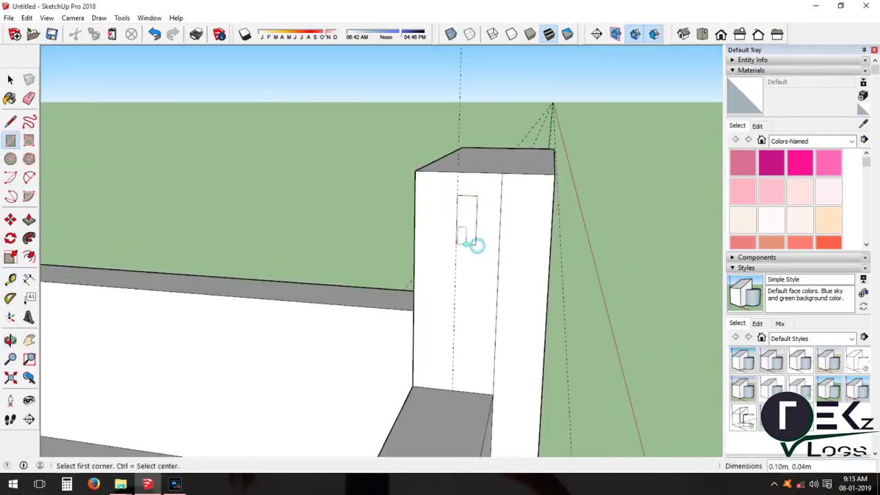
key(space)
click(466, 220)
key(ctrl+c)
key(ctrl+v)
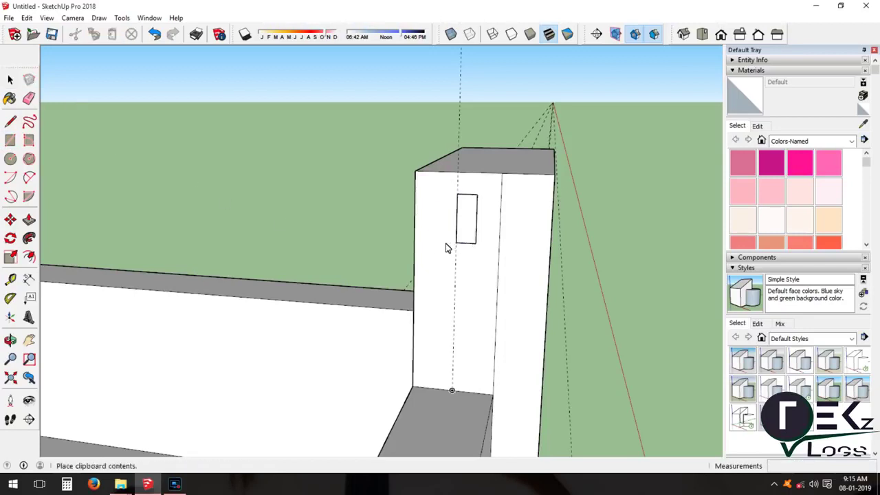
scroll(446, 246, up, 1)
click(444, 251)
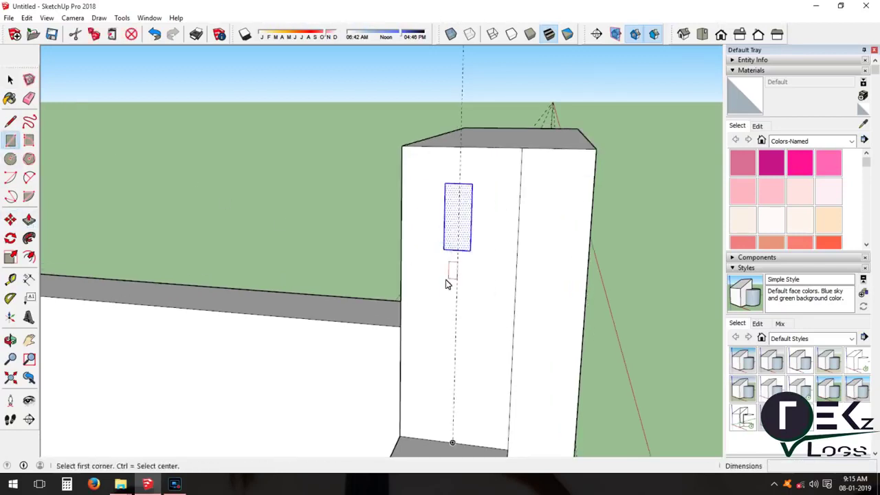
Paste another copy of the small square lower on the corner post
scroll(454, 315, up, 2)
click(462, 314)
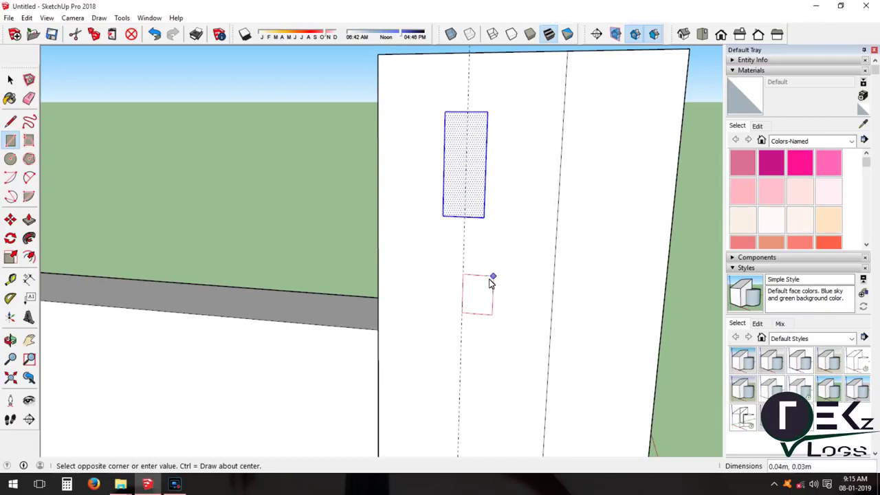
key(ctrl+z)
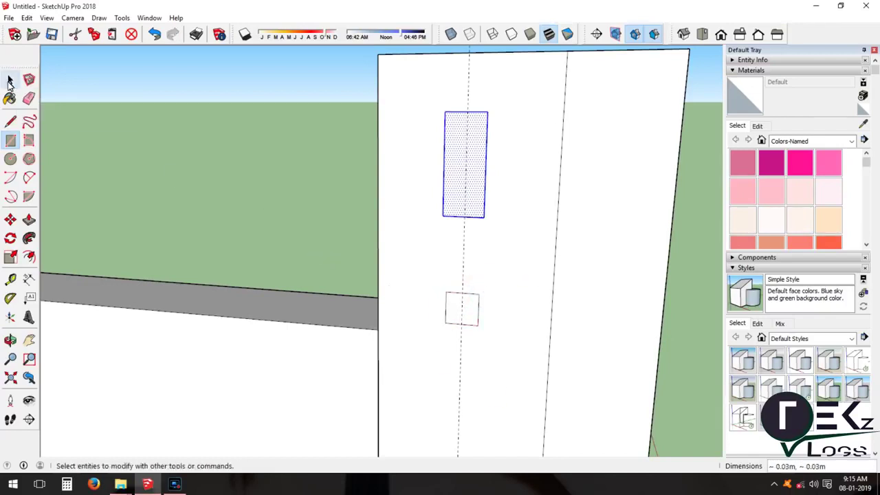
click(11, 81)
click(462, 309)
scroll(477, 418, down, 2)
key(ctrl+c)
key(ctrl+v)
scroll(477, 383, up, 2)
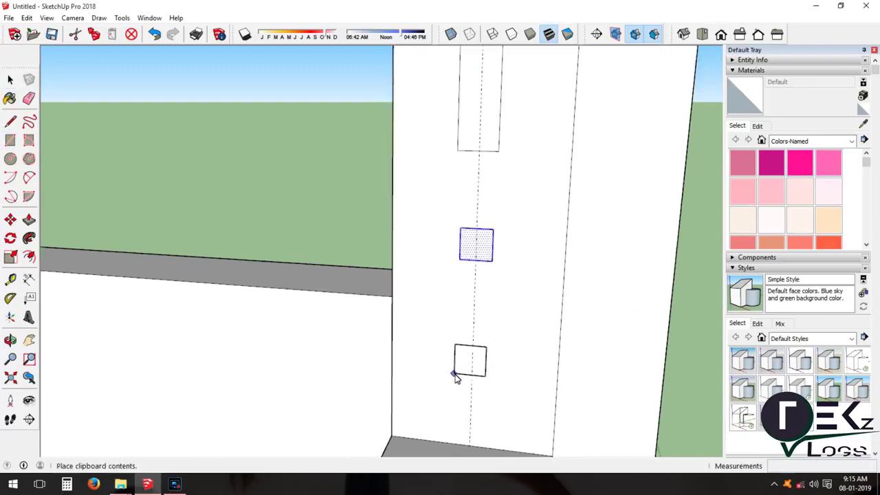
click(457, 374)
Extrude the post squares across to the paneled block as three horizontal rails
mouse_move(457, 374)
middle_down()
mouse_move(337, 364)
mouse_move(308, 336)
mouse_move(529, 255)
middle_up()
click(28, 220)
scroll(542, 221, up, 3)
click(541, 221)
scroll(344, 270, down, 4)
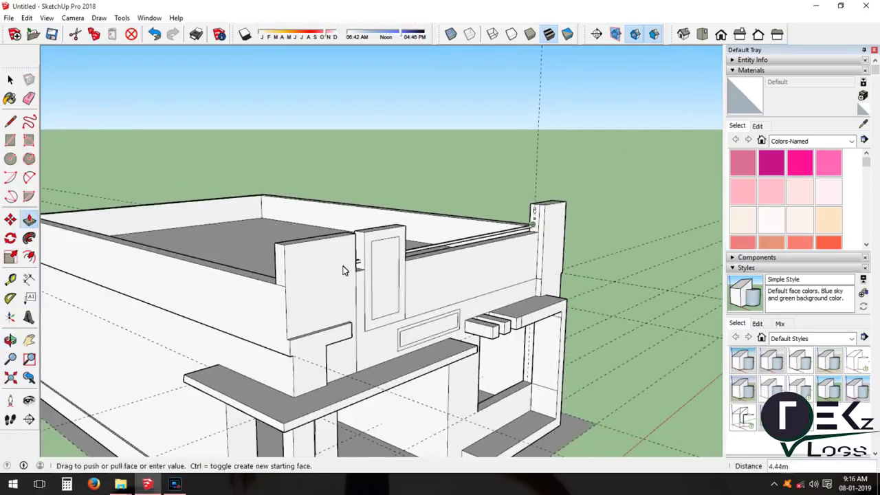
click(356, 262)
scroll(528, 214, up, 3)
click(540, 230)
scroll(540, 230, down, 3)
click(376, 267)
scroll(541, 271, up, 3)
click(541, 271)
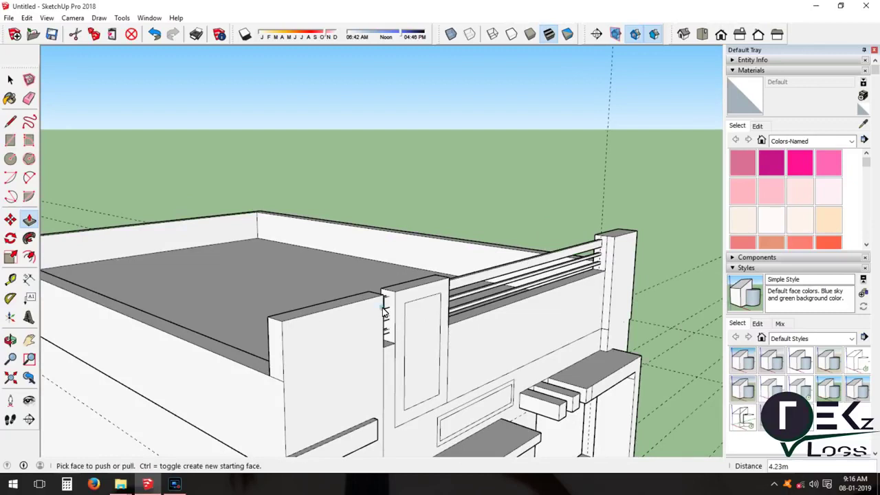
key(ctrl+z)
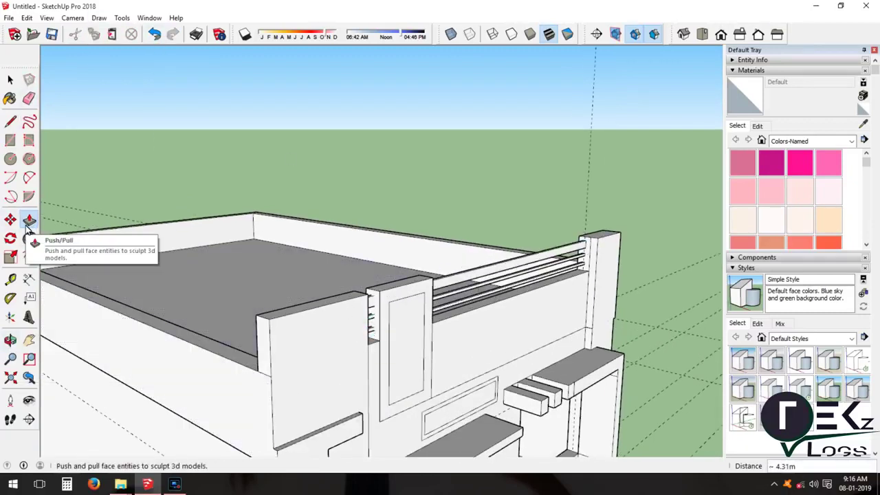
mouse_move(397, 341)
middle_down()
mouse_move(313, 341)
mouse_move(41, 196)
middle_up()
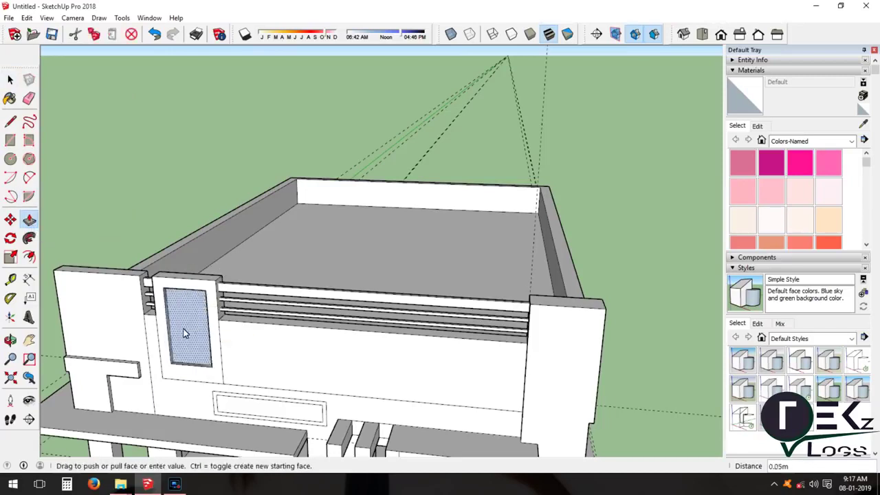
Orbit and zoom to inspect the open window cut through the paneled block's inset
mouse_move(219, 279)
middle_down()
mouse_move(334, 324)
mouse_move(10, 100)
middle_up()
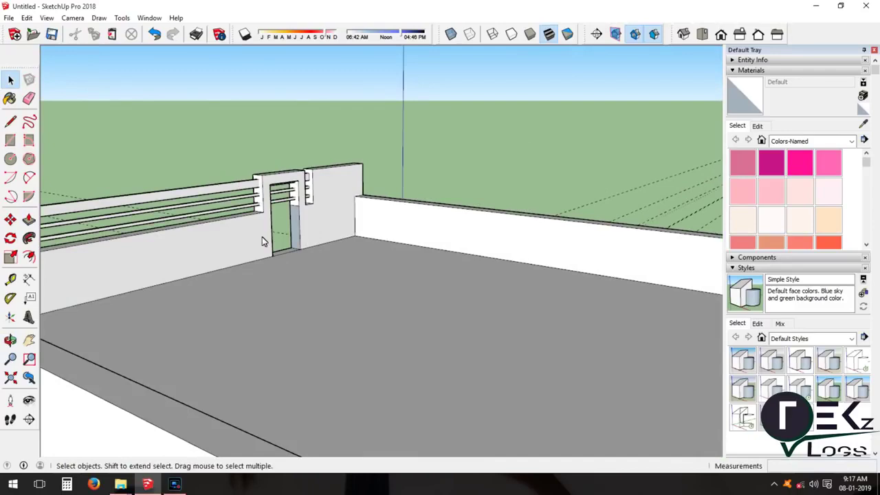
middle_drag(10, 343, 320, 294)
scroll(321, 294, up, 5)
middle_drag(399, 328, 59, 155)
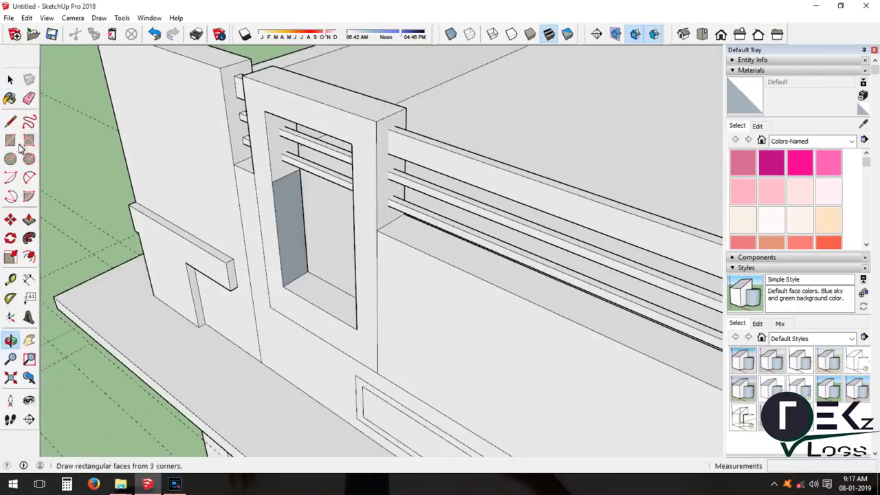
mouse_move(13, 339)
middle_down()
mouse_move(488, 324)
mouse_move(261, 230)
mouse_move(366, 280)
middle_up()
scroll(366, 280, up, 3)
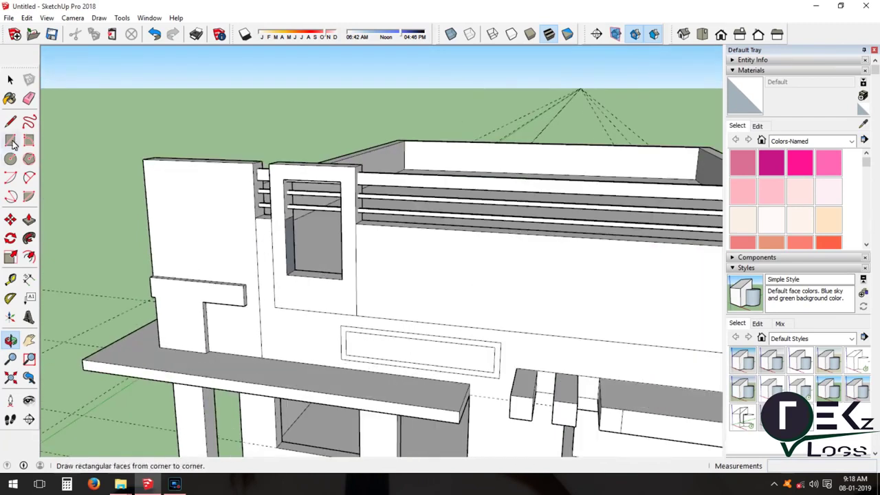
key(l)
scroll(275, 289, up, 3)
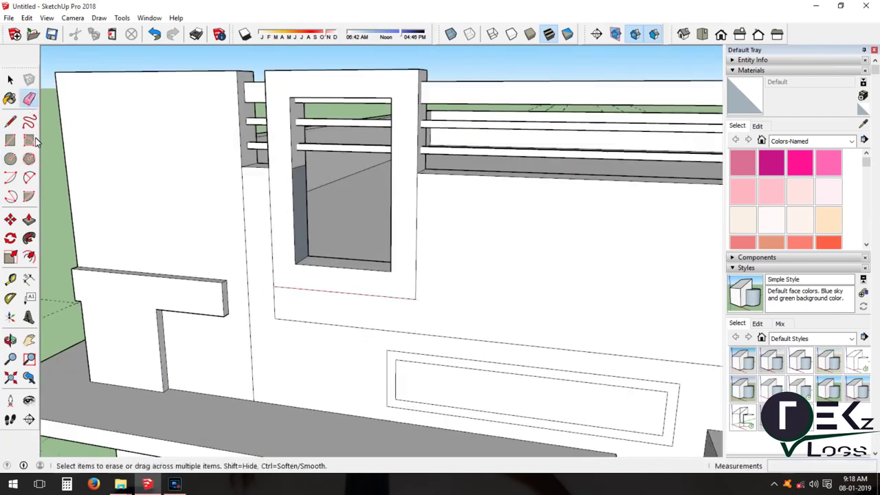
scroll(95, 240, down, 3)
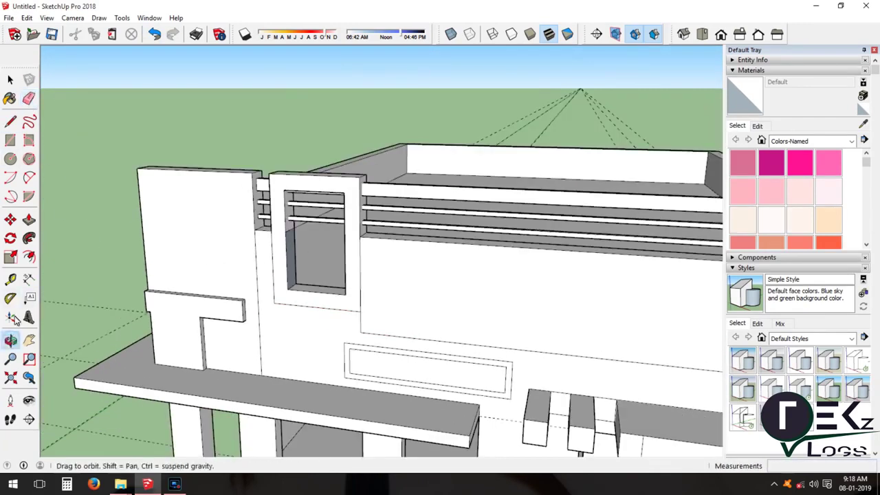
Orbit around the building to face the front wall beneath the rails
middle_drag(232, 278, 186, 255)
key(p)
mouse_move(186, 255)
mouse_down()
mouse_move(189, 297)
mouse_move(196, 252)
mouse_up()
click(10, 340)
mouse_move(171, 309)
mouse_down()
mouse_move(298, 314)
mouse_move(565, 213)
mouse_move(560, 197)
mouse_move(228, 315)
mouse_move(121, 267)
mouse_up()
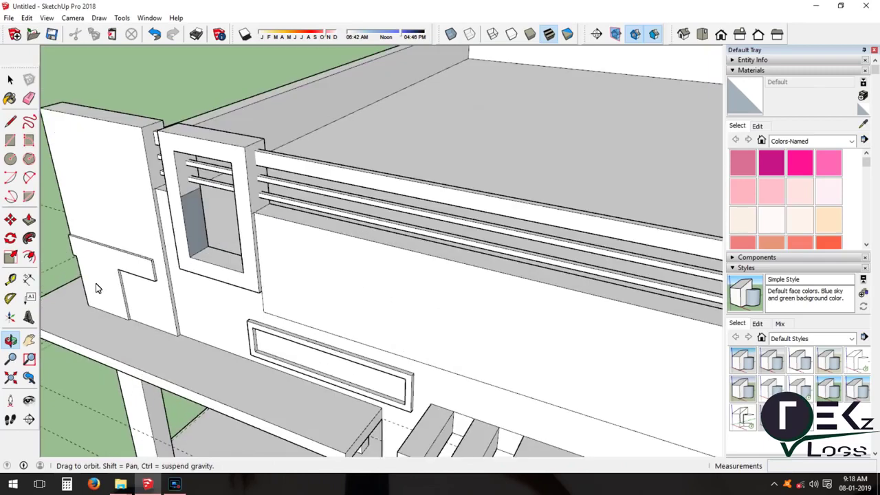
key(p)
key(o)
drag(314, 387, 502, 306)
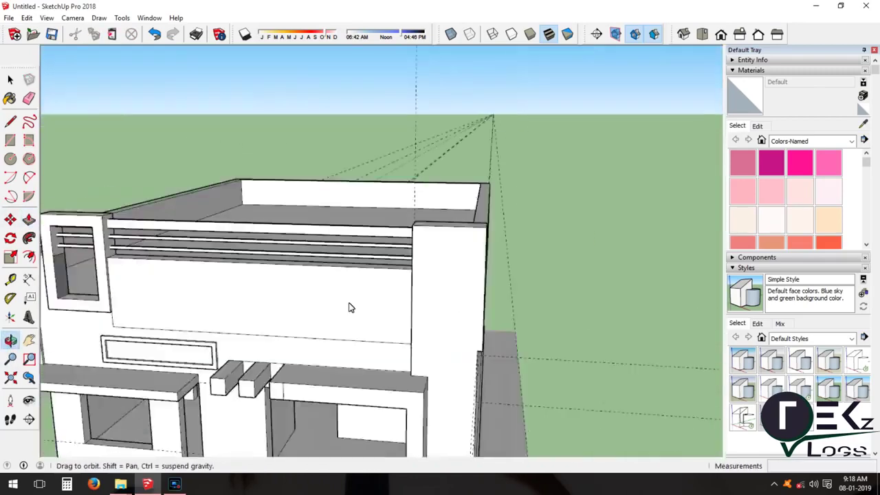
drag(344, 344, 415, 346)
scroll(383, 357, up, 3)
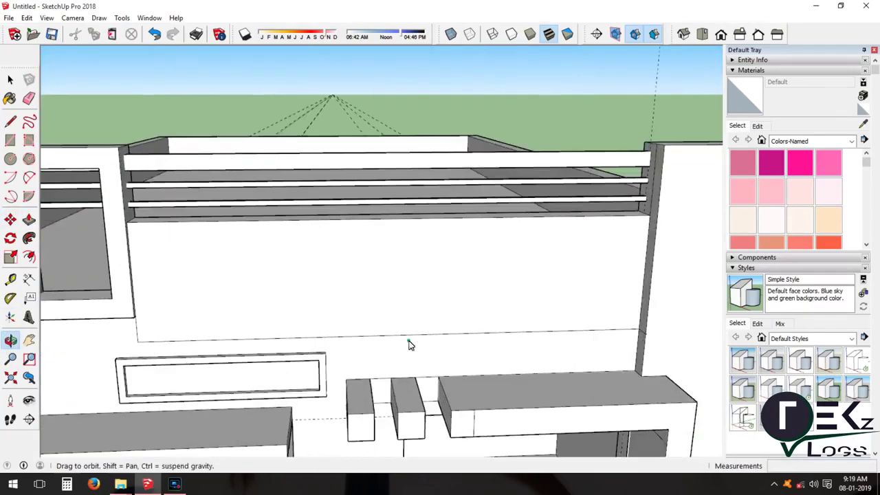
Draw a dividing line across the lower edge of the front wall
click(131, 328)
scroll(131, 328, down, 2)
scroll(132, 338, up, 3)
click(134, 337)
scroll(79, 345, down, 3)
scroll(297, 347, down, 1)
key(Escape)
scroll(97, 298, up, 2)
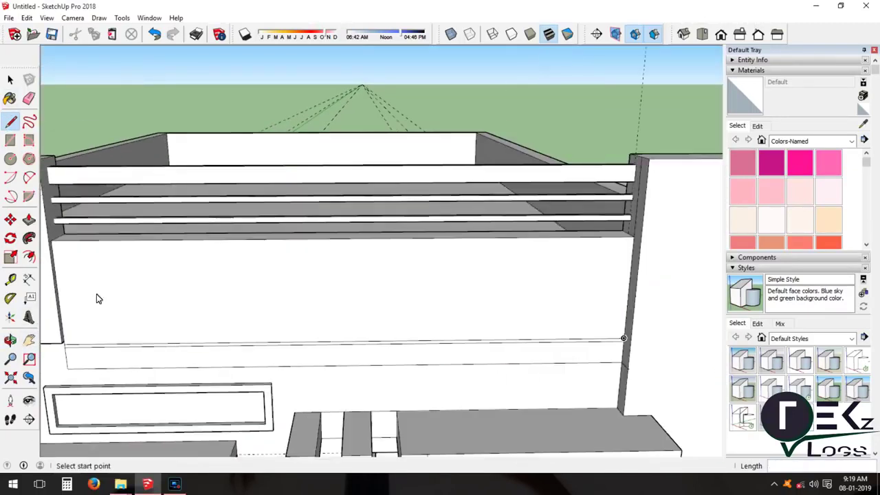
Paste copies of the groove line onto the front wall edge beneath the rails
click(257, 366)
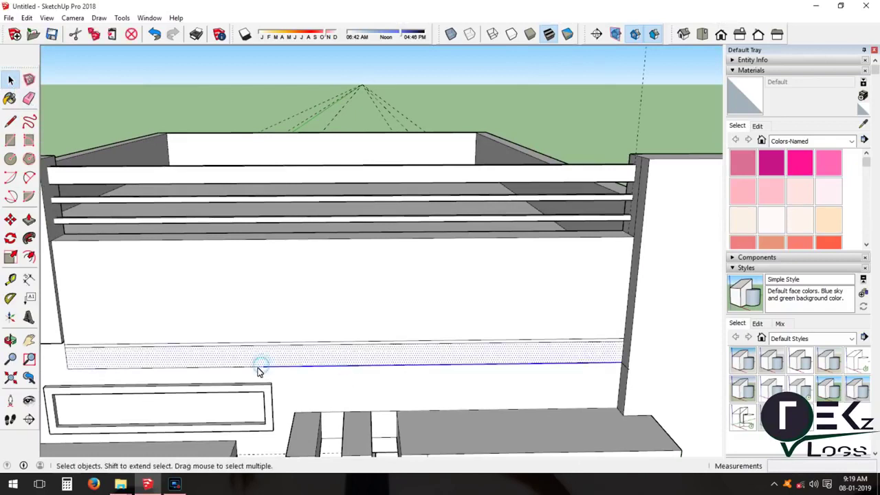
scroll(303, 350, down, 1)
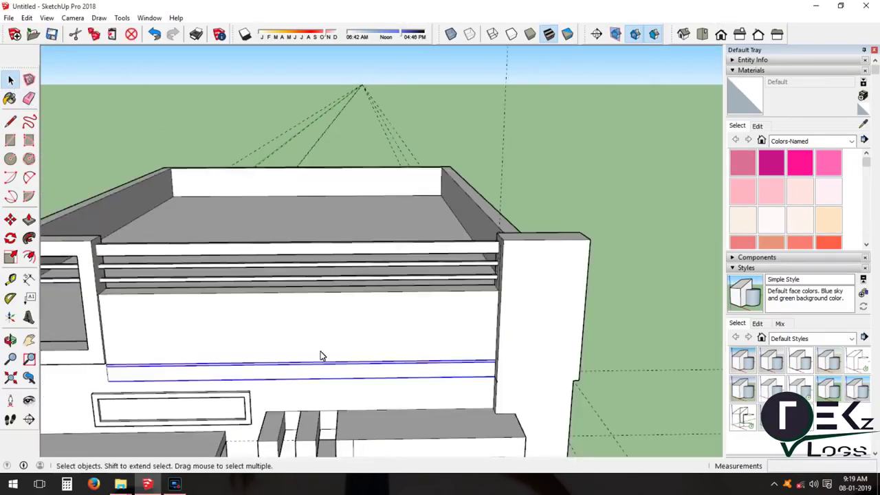
scroll(206, 357, up, 1)
key(ctrl+v)
scroll(108, 368, up, 4)
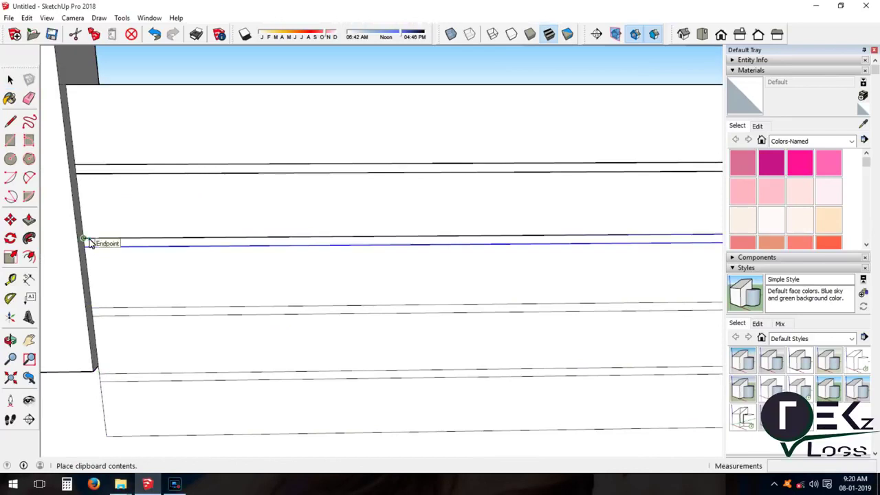
click(88, 240)
scroll(88, 239, down, 3)
scroll(186, 309, up, 1)
scroll(343, 328, up, 3)
key(ctrl+v)
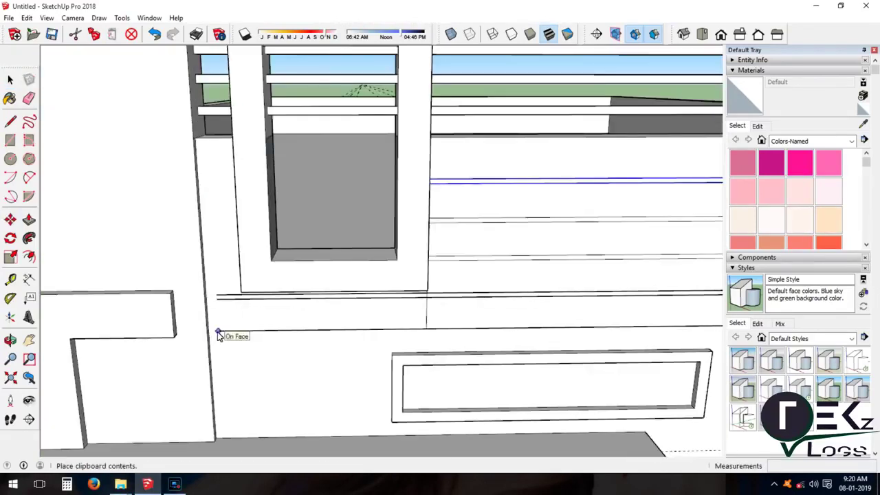
scroll(222, 329, up, 2)
scroll(68, 304, down, 4)
Draw a groove line across the front wall from its corner
key(l)
scroll(519, 299, up, 2)
scroll(519, 298, up, 2)
click(364, 319)
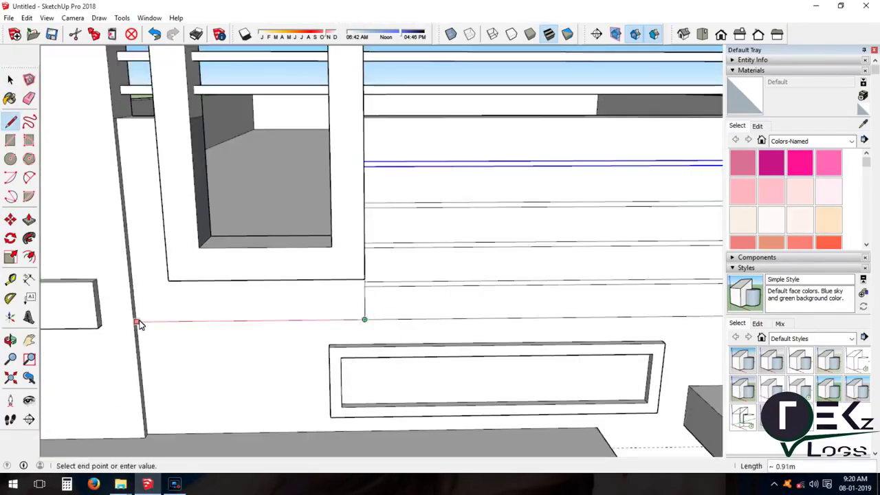
scroll(135, 291, up, 2)
scroll(363, 284, down, 2)
click(158, 300)
scroll(407, 353, down, 3)
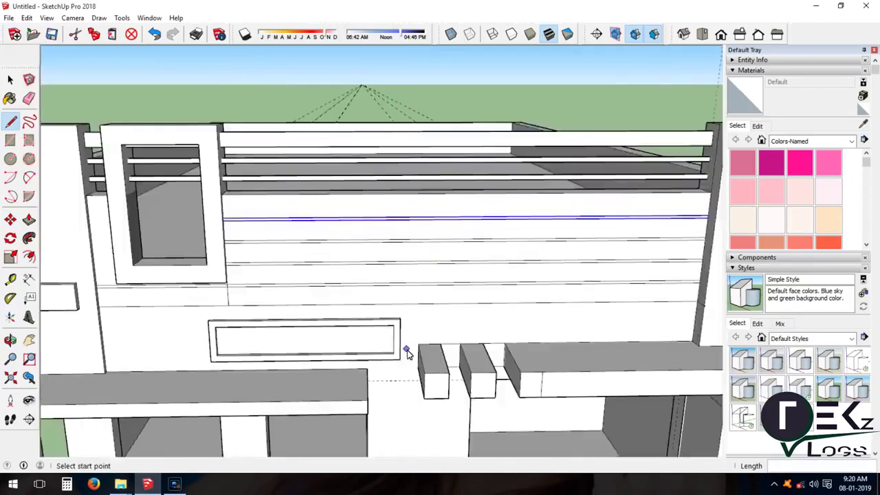
scroll(91, 321, up, 3)
Paste another groove line at the top edge of the sign panel
key(ctrl+v)
scroll(75, 314, up, 3)
click(75, 305)
scroll(377, 305, down, 3)
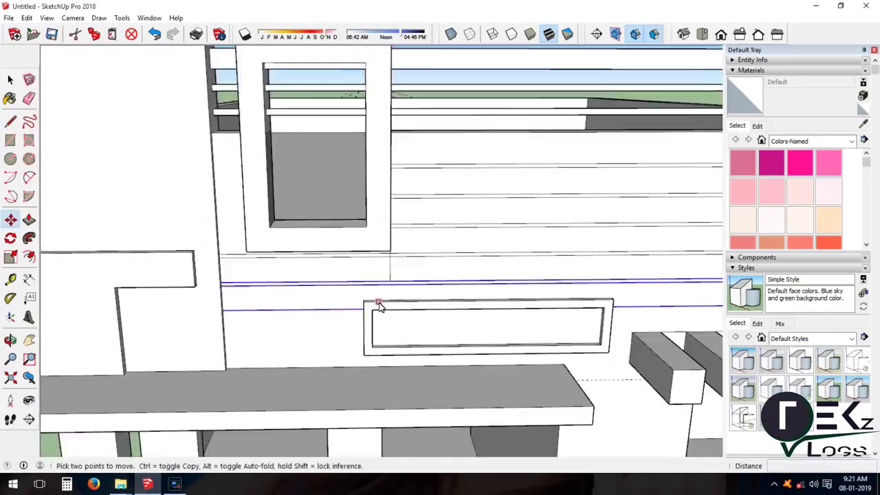
scroll(255, 314, up, 2)
scroll(176, 323, down, 3)
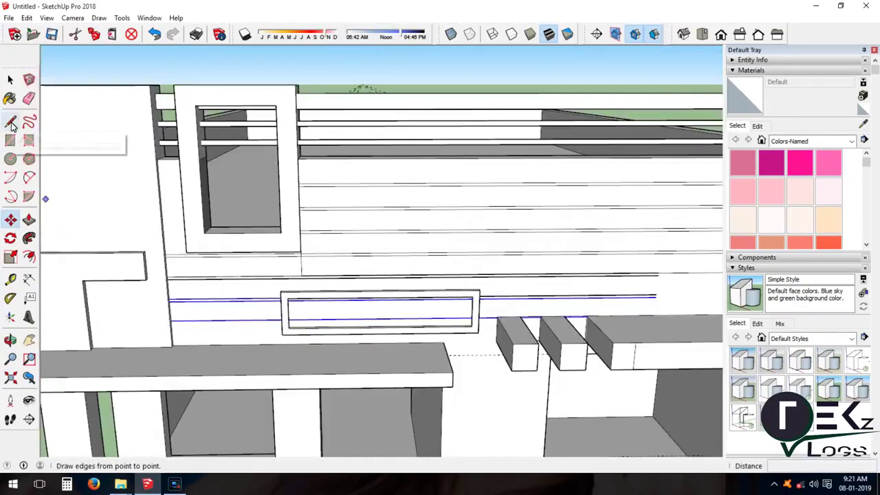
scroll(175, 347, up, 2)
scroll(138, 347, down, 5)
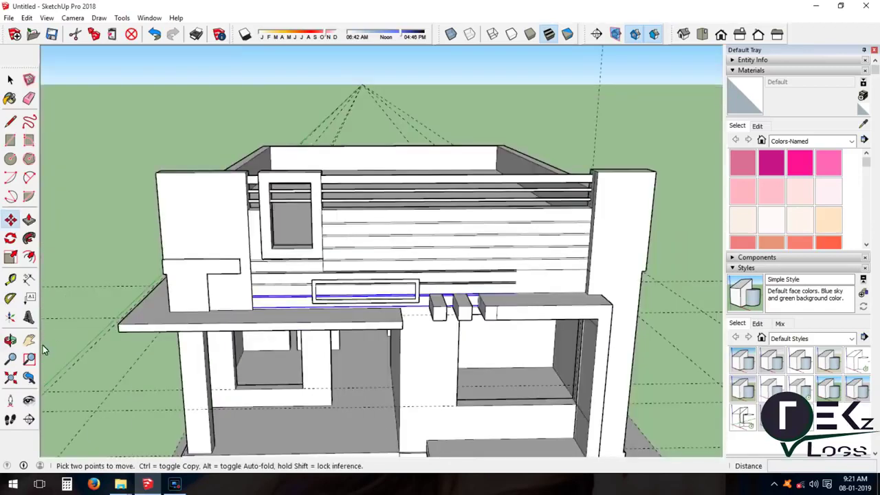
Orbit and zoom along the striped front wall to inspect its grooves
scroll(337, 284, up, 5)
middle_drag(329, 287, 338, 284)
middle_drag(308, 246, 545, 200)
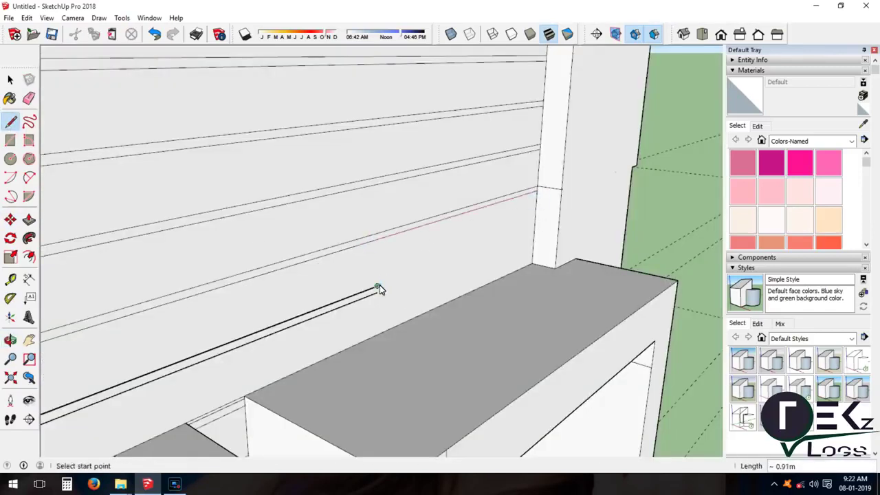
scroll(319, 304, up, 5)
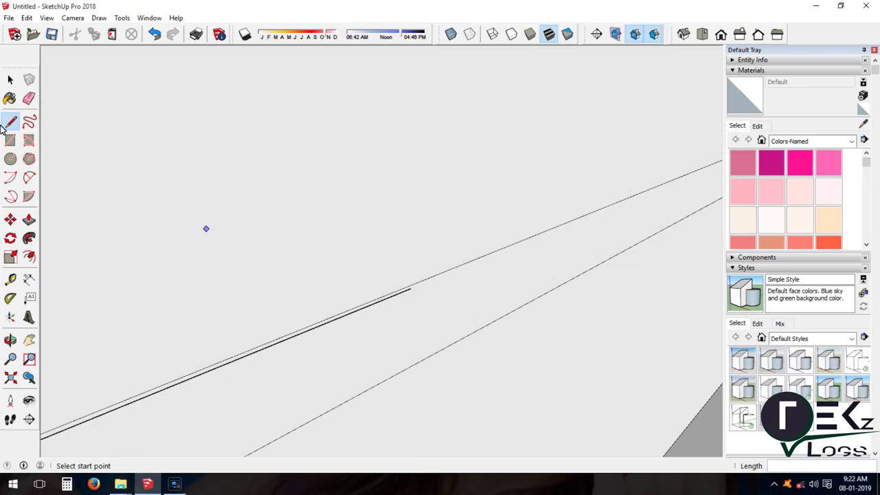
scroll(611, 214, down, 10)
scroll(378, 172, up, 5)
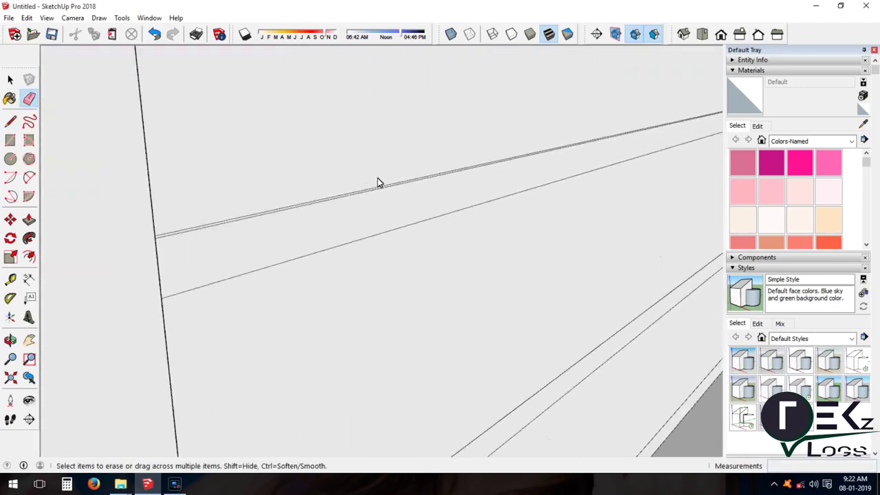
scroll(448, 262, up, 3)
scroll(616, 205, up, 3)
scroll(621, 206, up, 2)
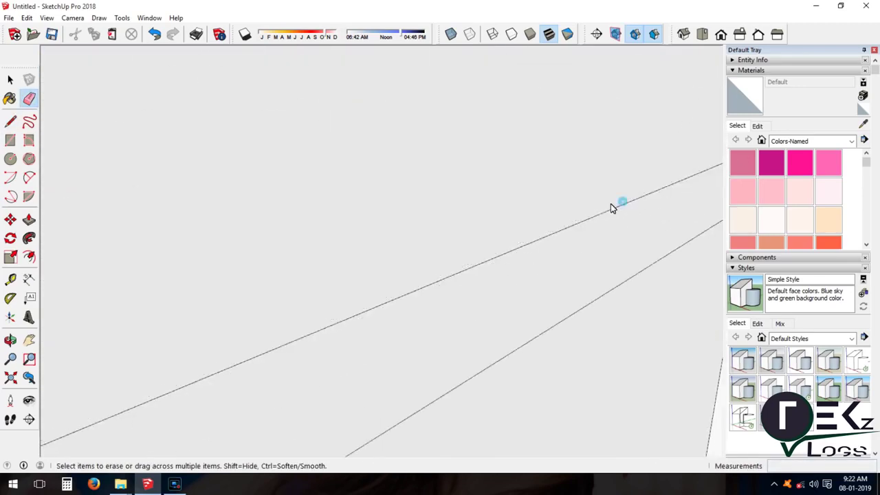
scroll(625, 205, down, 5)
scroll(687, 146, down, 5)
scroll(598, 299, up, 4)
scroll(571, 401, down, 2)
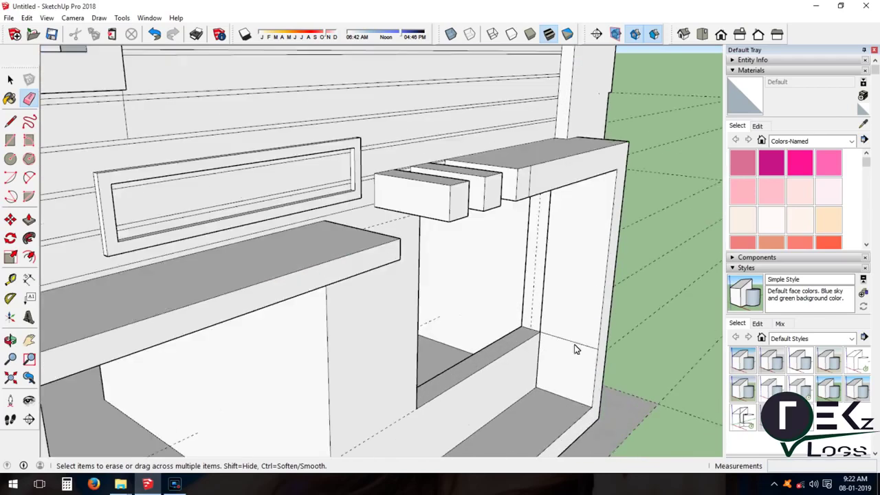
scroll(369, 271, down, 4)
scroll(343, 241, up, 2)
scroll(426, 199, up, 3)
scroll(394, 226, up, 2)
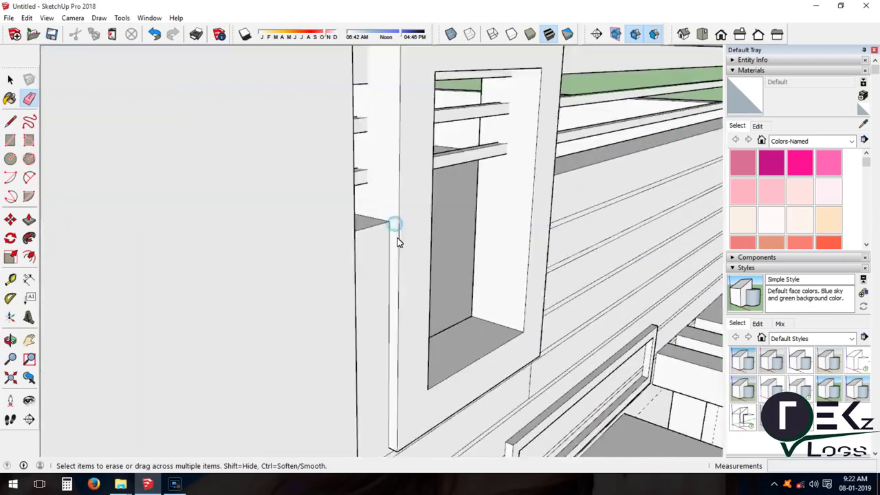
scroll(609, 155, down, 2)
scroll(608, 154, down, 1)
scroll(608, 155, down, 3)
scroll(608, 155, down, 1)
mouse_move(481, 310)
middle_down()
mouse_move(349, 363)
mouse_move(295, 295)
middle_up()
scroll(288, 289, up, 4)
Erase the stray doubled edges along the front wall's grooves
key(e)
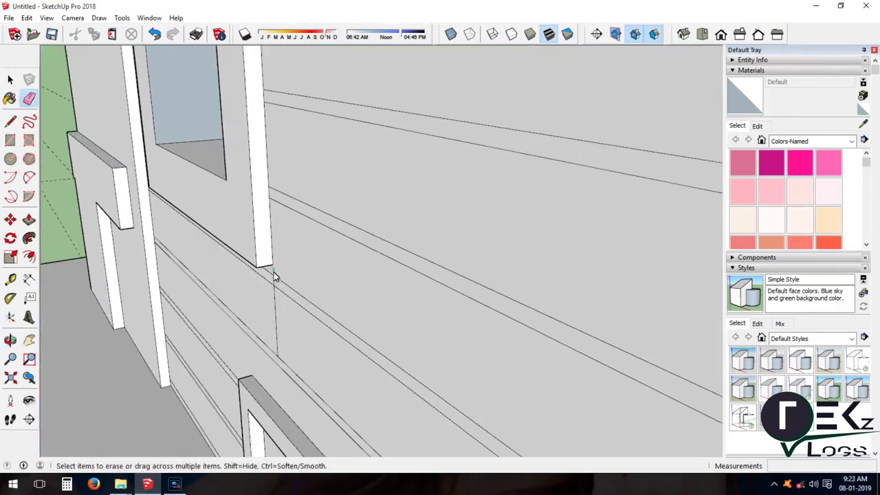
scroll(274, 323, down, 5)
scroll(155, 133, up, 5)
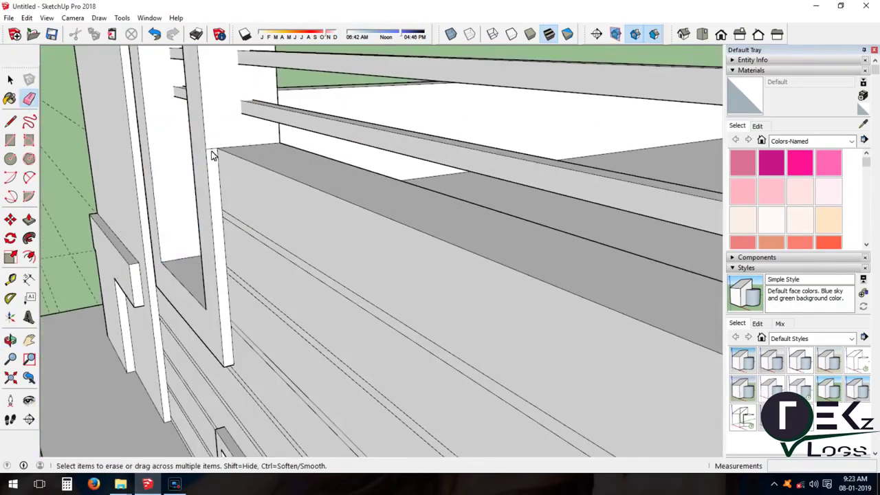
scroll(158, 172, down, 3)
scroll(73, 234, down, 2)
click(230, 149)
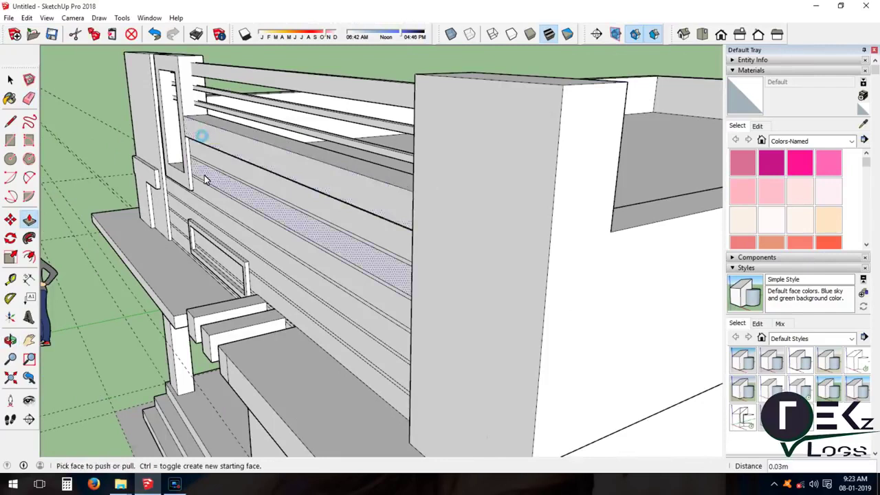
Pull several upper front-wall strips out about 0.02 m into raised bands
click(211, 130)
scroll(235, 146, up, 2)
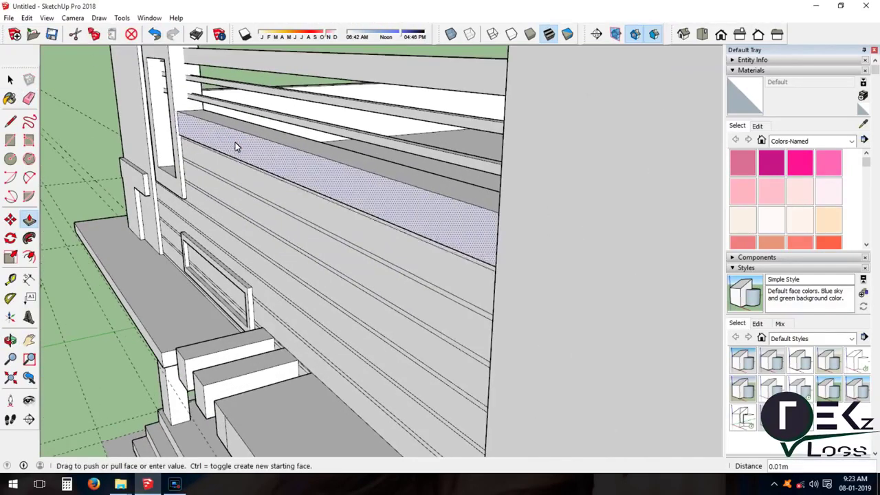
scroll(232, 143, up, 2)
click(253, 192)
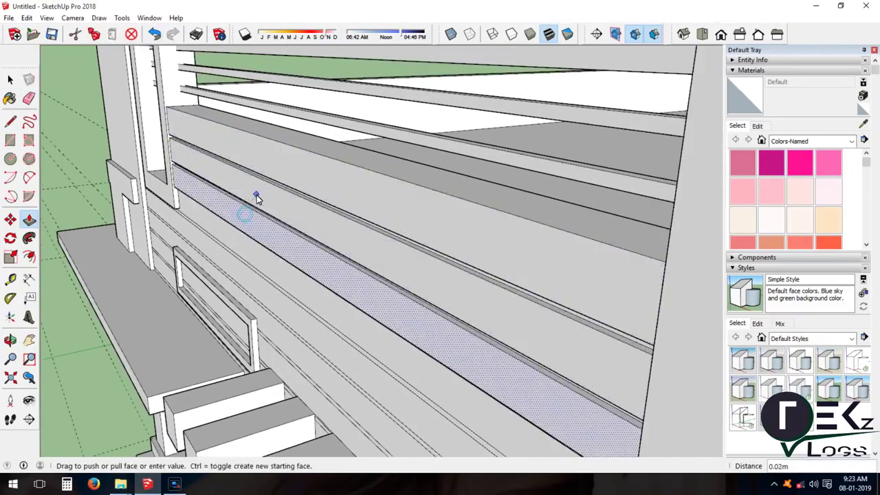
key(Escape)
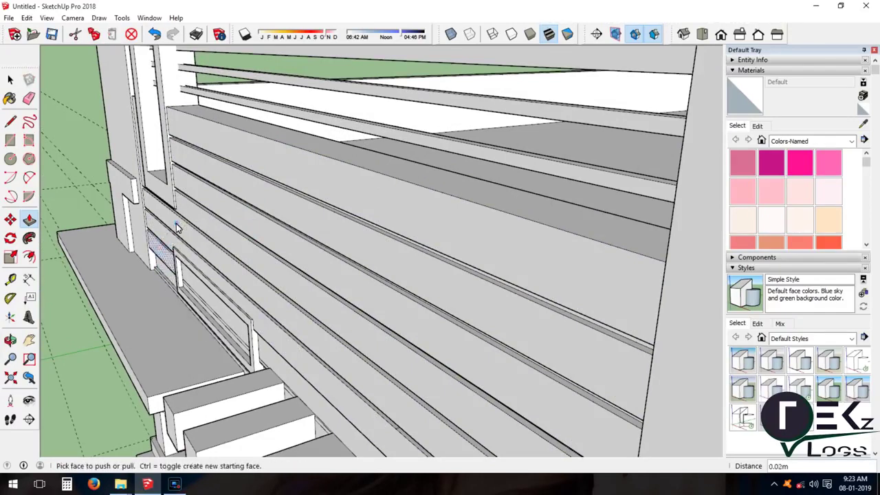
click(181, 233)
middle_drag(181, 233, 243, 303)
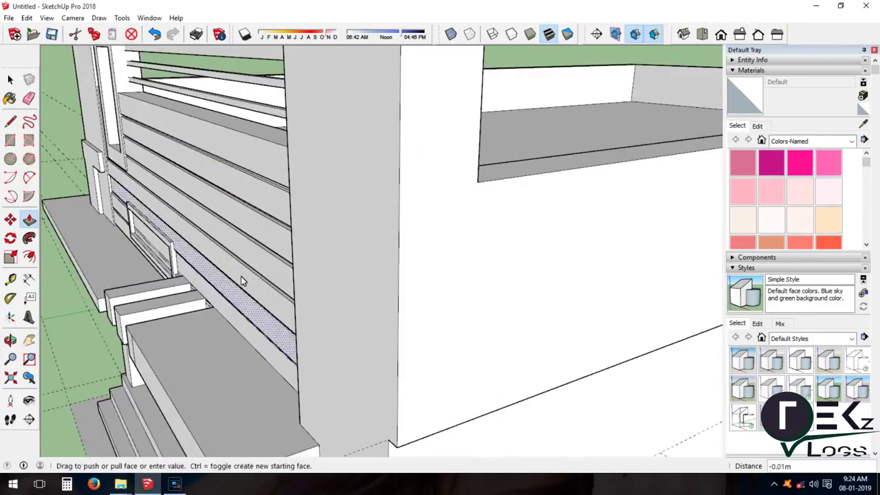
click(212, 322)
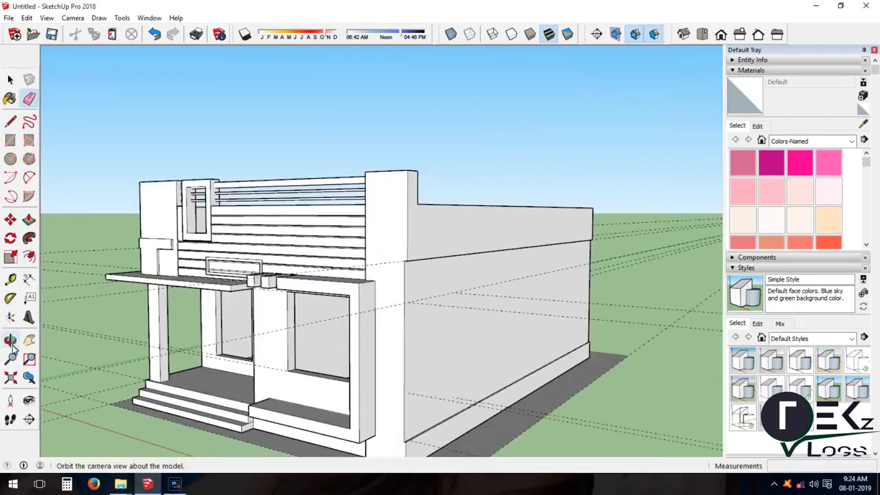
click(11, 340)
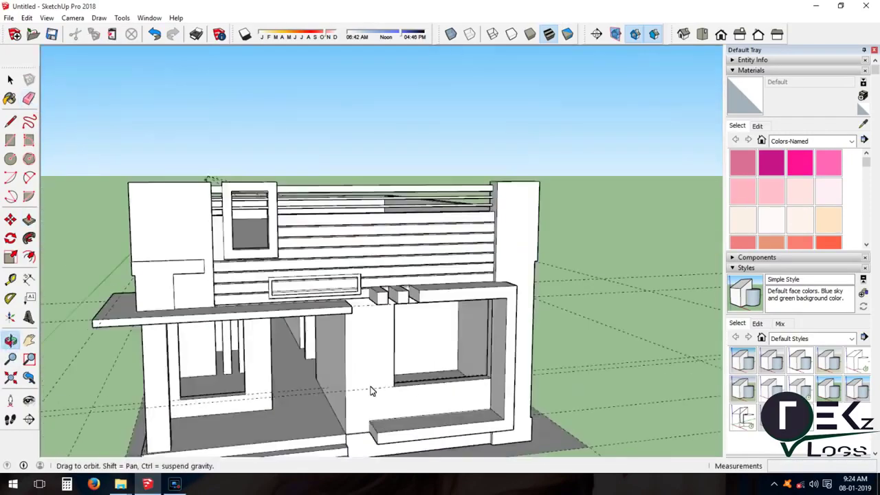
Bring the lower front wall beside the right front window into view for drawing lines
drag(375, 404, 233, 279)
scroll(232, 279, up, 5)
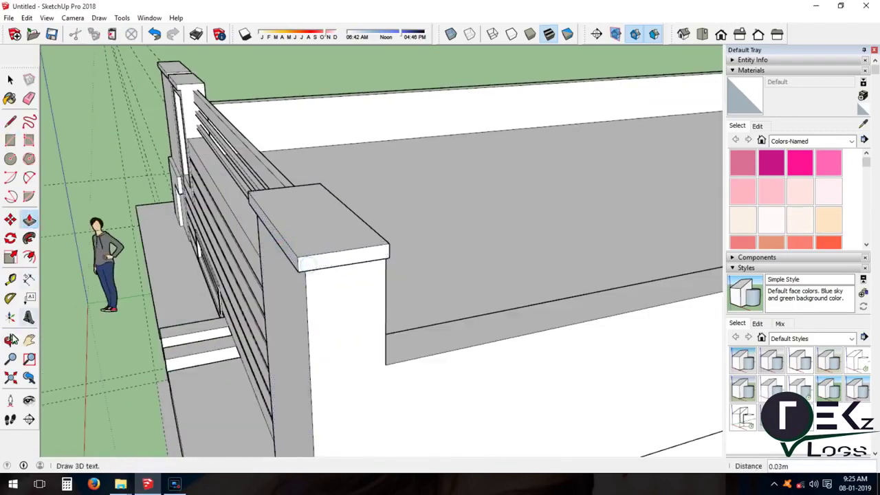
middle_drag(307, 265, 221, 154)
key(l)
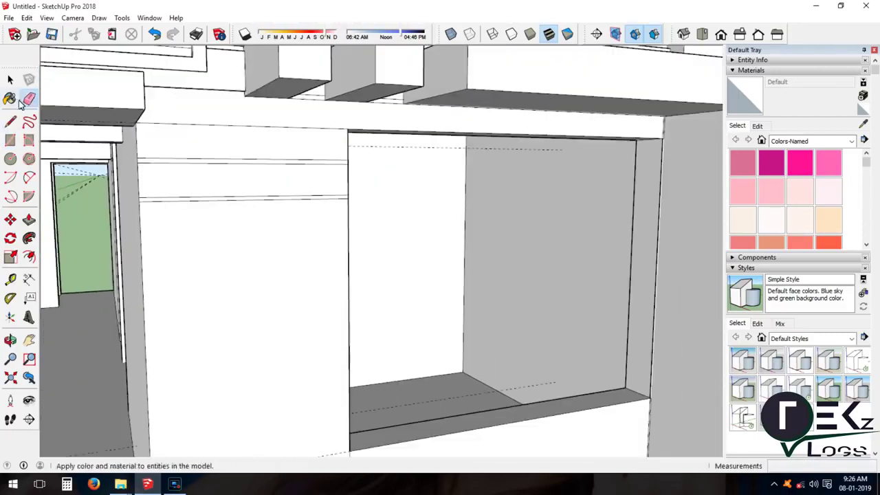
Push out the strip beneath the right front window and the bottom strip beside the entrance
key(space)
click(237, 211)
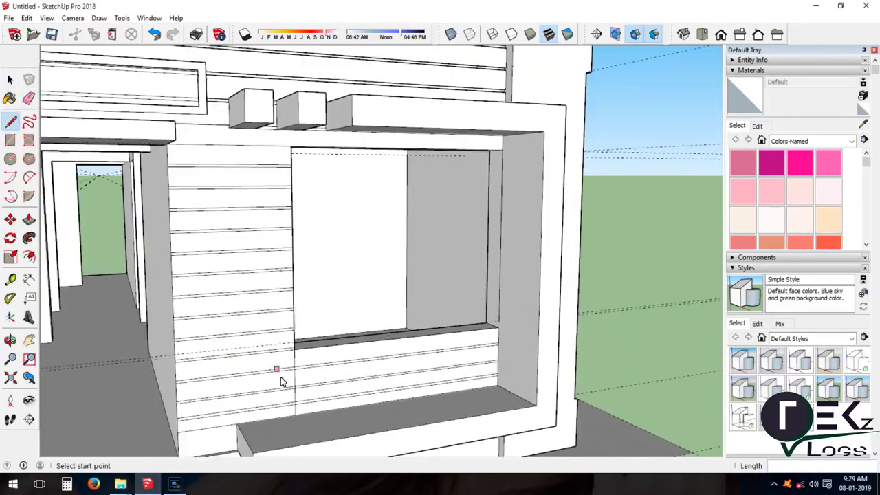
key(p)
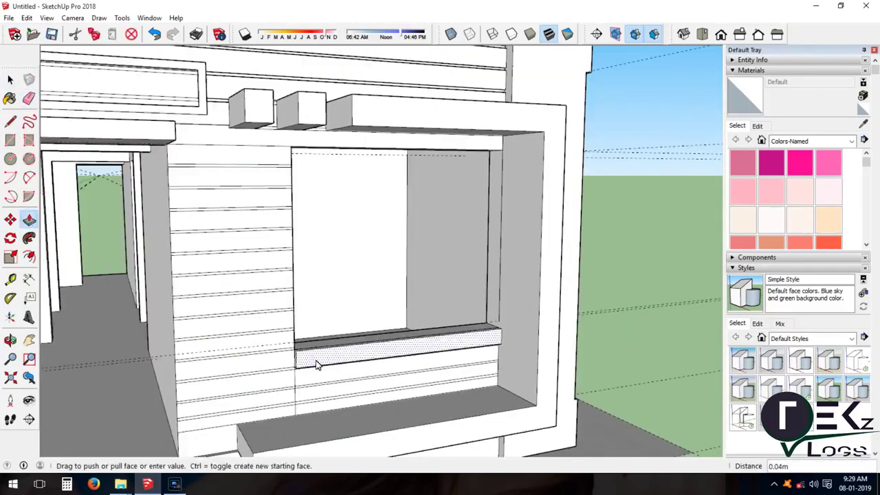
click(317, 364)
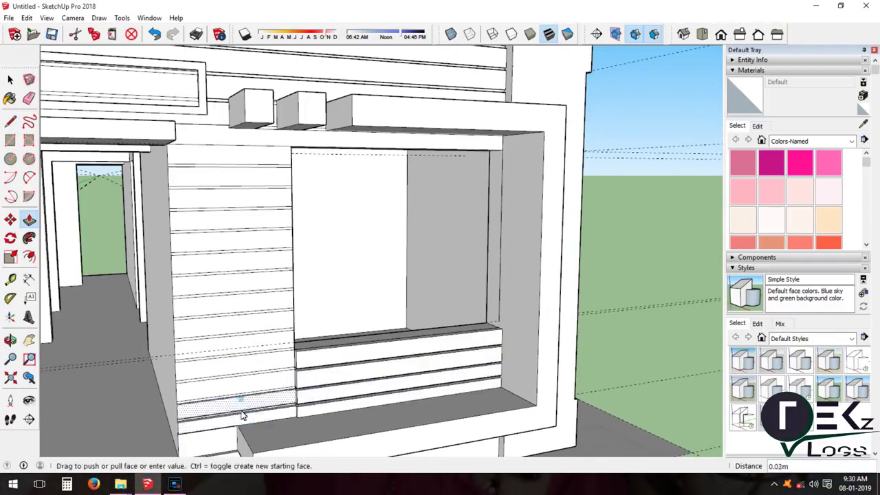
click(240, 358)
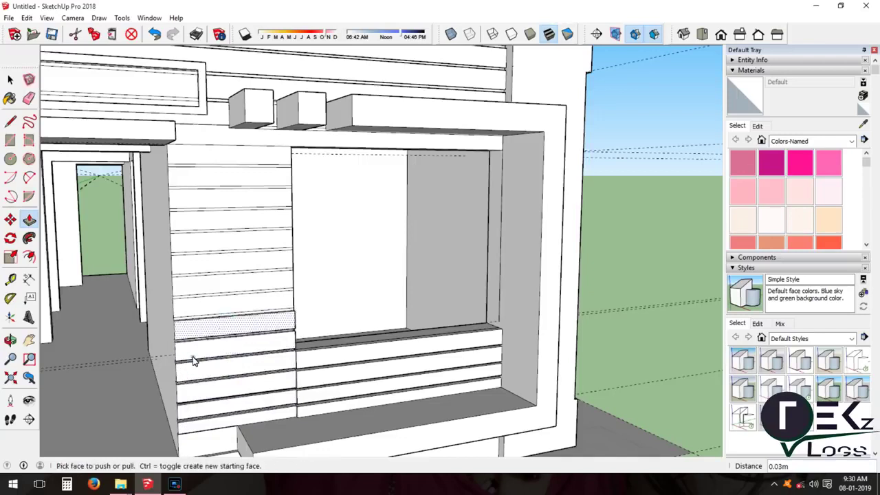
Repeat the same push-out on the remaining pillar strips up to the top one
double_click(278, 283)
double_click(269, 253)
double_click(265, 220)
double_click(263, 189)
click(261, 157)
click(11, 344)
drag(71, 313, 693, 271)
scroll(518, 322, down, 5)
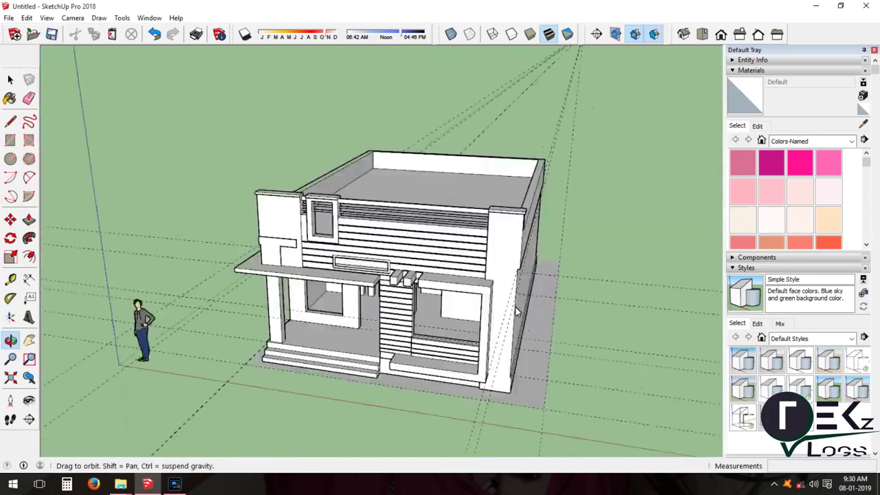
Orbit around the house and clear stray edges near the porch slab
drag(407, 367, 372, 288)
scroll(355, 228, up, 5)
scroll(355, 229, up, 3)
scroll(252, 208, up, 2)
key(e)
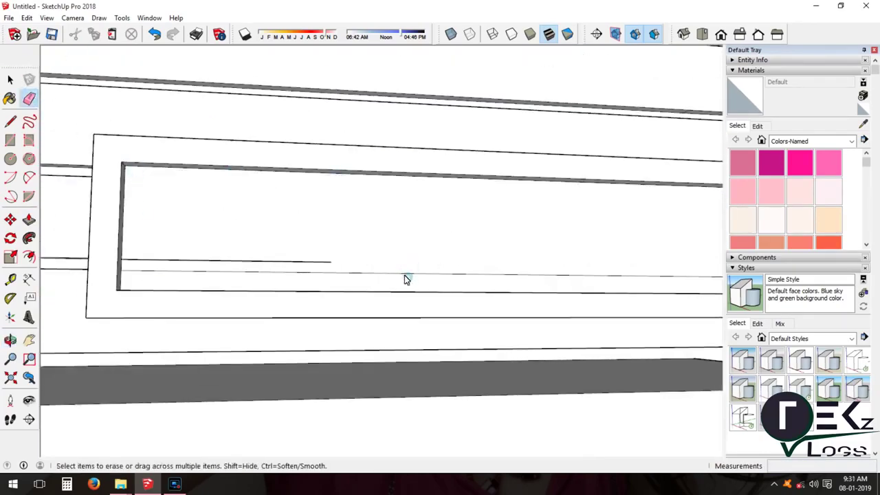
scroll(206, 268, down, 6)
click(10, 339)
mouse_move(137, 289)
mouse_down()
mouse_move(224, 305)
mouse_move(206, 302)
mouse_up()
Offset the porch slab top, draw the border edge, and raise a thin rim
click(29, 256)
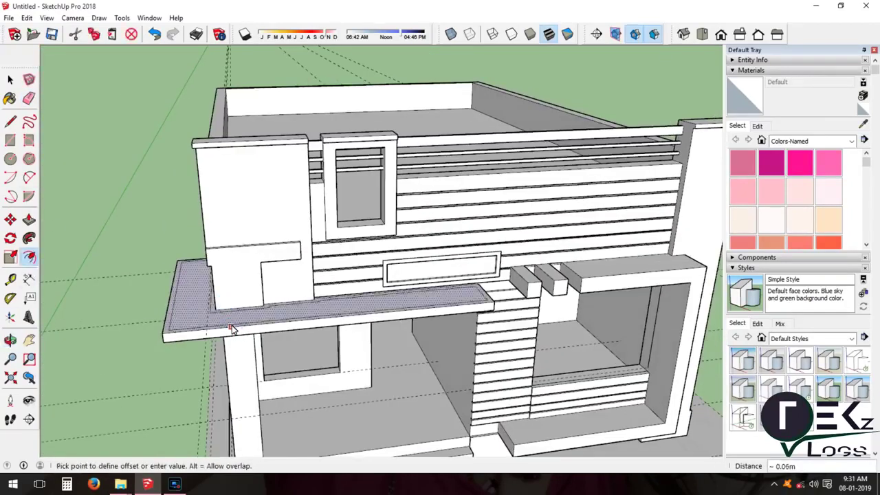
scroll(232, 329, up, 3)
click(12, 123)
click(156, 225)
scroll(157, 226, up, 3)
mouse_move(71, 161)
middle_down()
mouse_move(542, 203)
mouse_move(196, 288)
middle_up()
click(538, 202)
key(p)
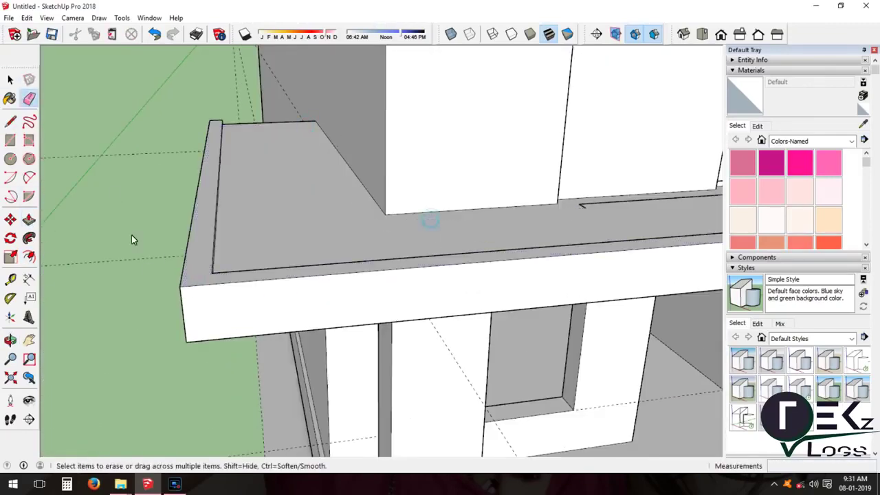
middle_drag(133, 239, 335, 247)
scroll(769, 222, down, 3)
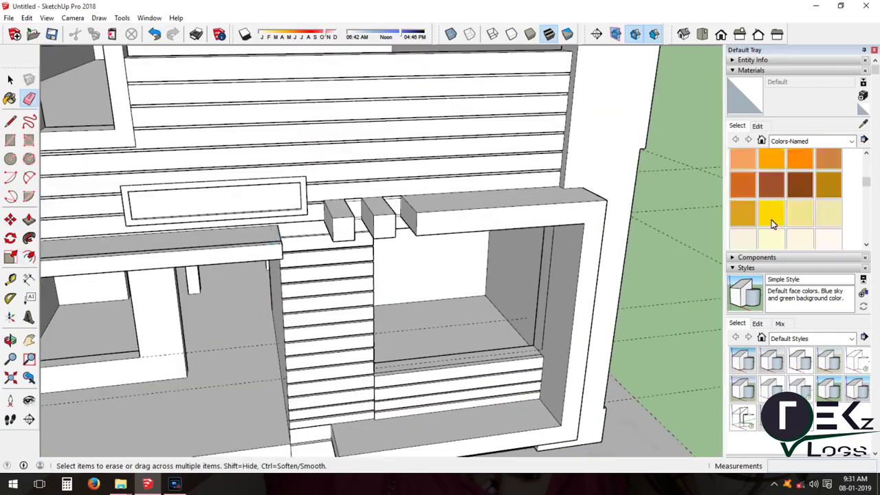
Draw a line at the porch beam corner and raise its thin top face 0.02m
mouse_move(206, 241)
middle_down()
mouse_move(523, 256)
mouse_move(275, 212)
middle_up()
scroll(275, 212, up, 5)
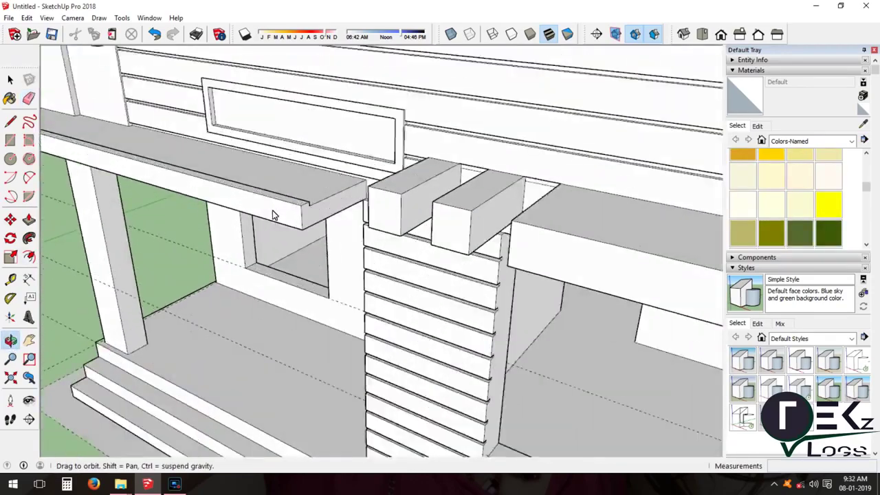
scroll(258, 229, up, 3)
click(11, 122)
click(308, 198)
scroll(206, 151, down, 5)
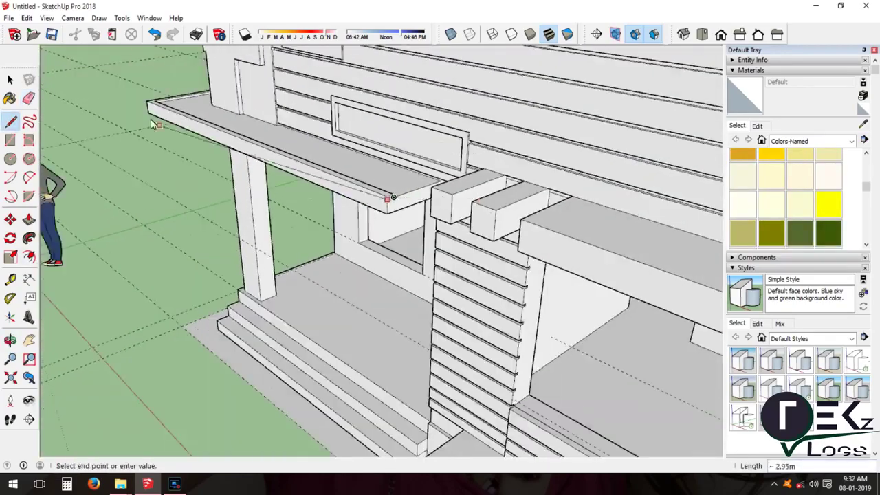
scroll(170, 112, up, 6)
scroll(275, 206, down, 5)
middle_drag(515, 173, 448, 198)
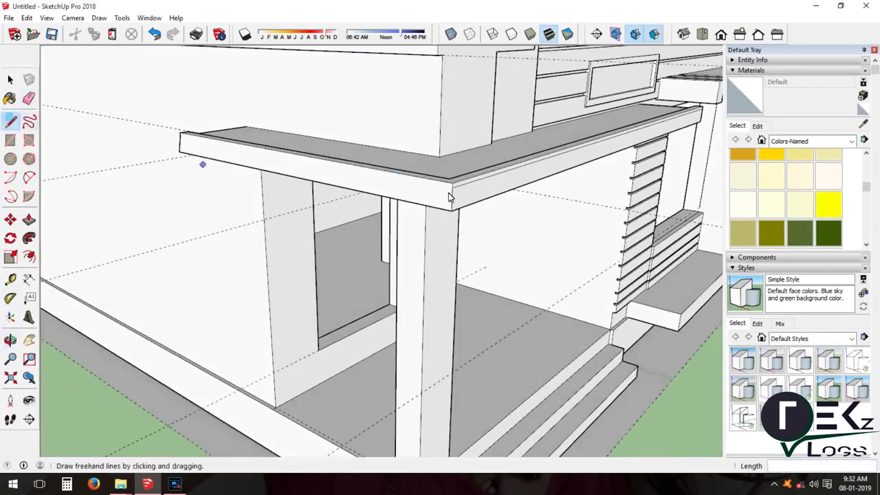
scroll(306, 236, down, 5)
scroll(382, 226, up, 6)
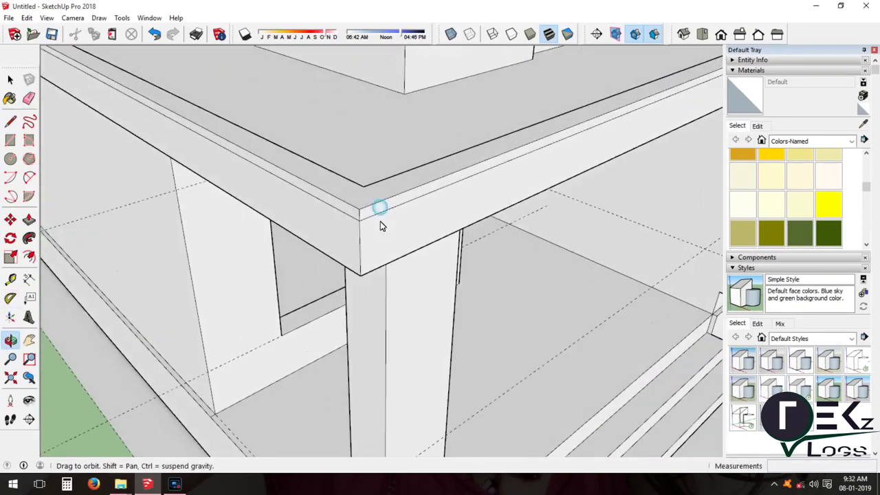
click(368, 213)
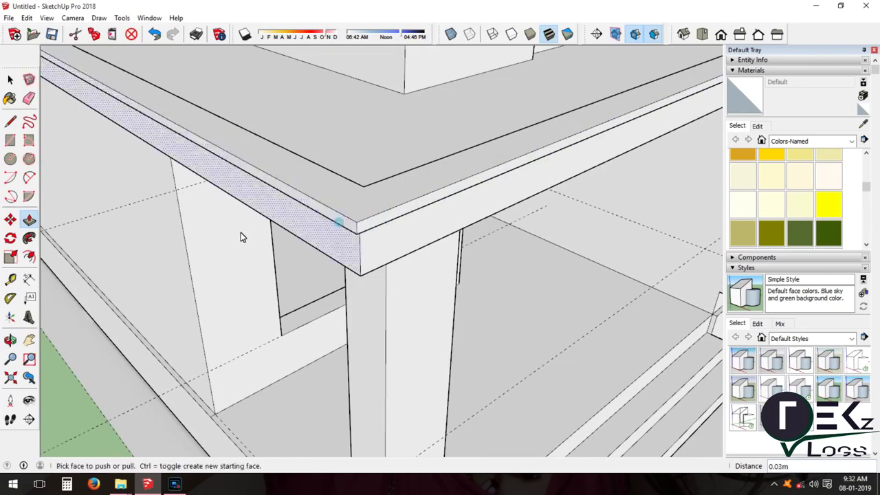
scroll(242, 235, down, 5)
Rework the porch beam corner with lines and Push/Pull from closer angles
middle_drag(242, 236, 531, 217)
scroll(357, 245, up, 5)
key(l)
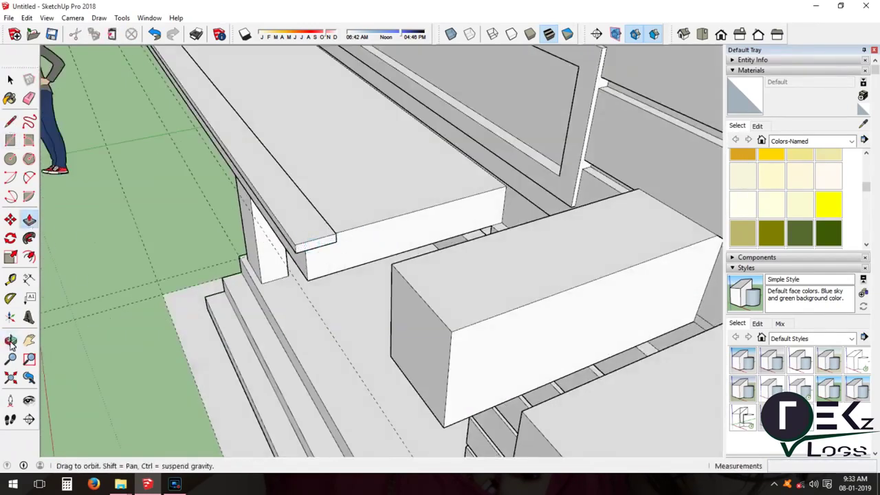
click(10, 339)
drag(171, 275, 299, 239)
scroll(316, 212, up, 3)
key(l)
middle_drag(204, 209, 493, 235)
key(p)
click(10, 342)
scroll(467, 289, down, 5)
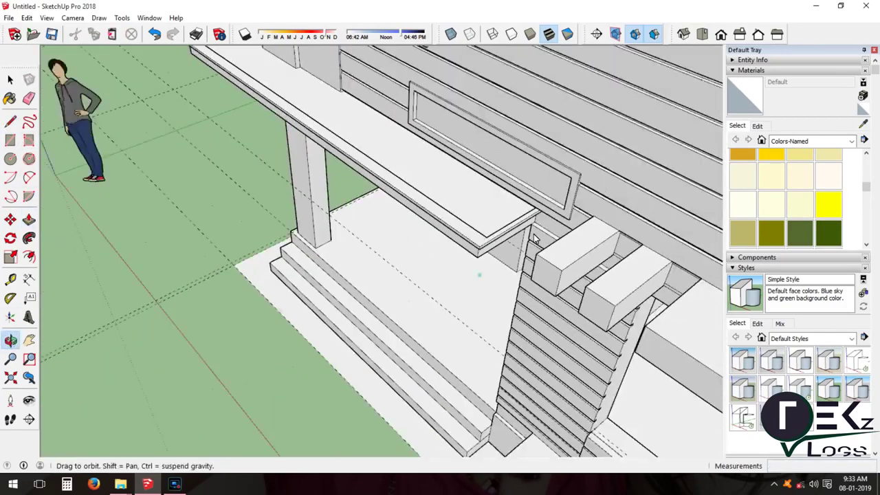
scroll(564, 217, down, 3)
scroll(557, 151, up, 2)
Move to the house's side corner and start outlining the side wall's upper band
mouse_move(557, 151)
mouse_down()
mouse_move(235, 263)
mouse_move(404, 291)
mouse_up()
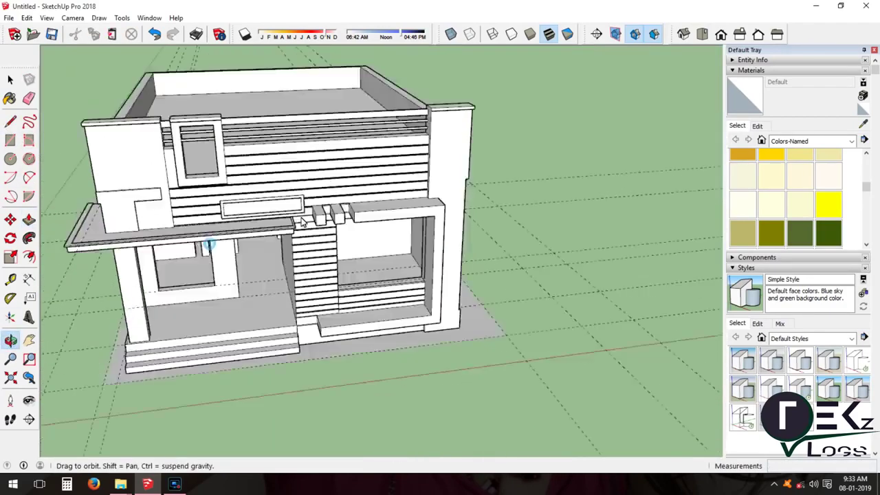
scroll(338, 293, up, 5)
scroll(337, 292, up, 3)
scroll(337, 292, down, 6)
drag(337, 292, 446, 231)
scroll(385, 247, up, 4)
drag(385, 248, 360, 256)
key(l)
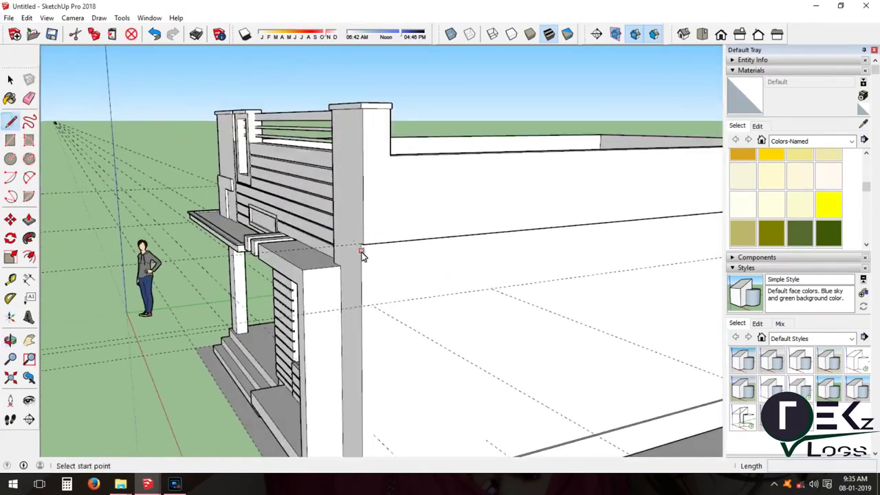
scroll(365, 227, down, 5)
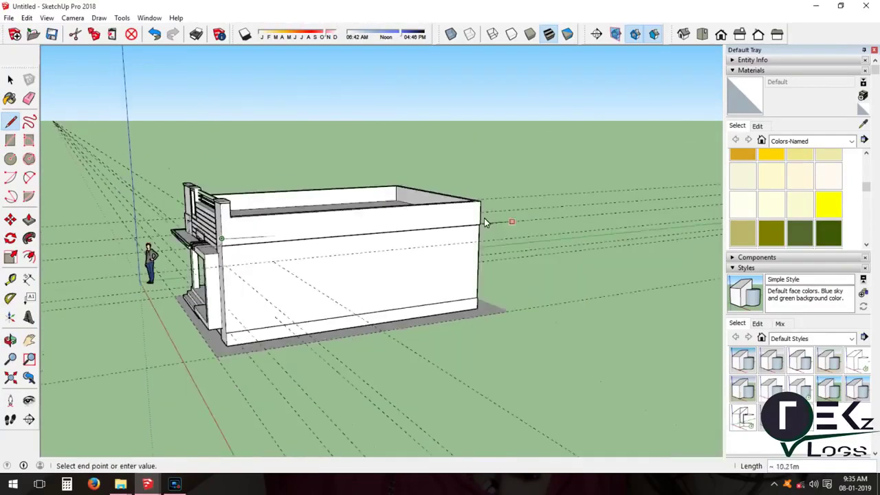
scroll(523, 229, up, 4)
Recess the side wall's upper band about 0.05m with Push/Pull
middle_drag(481, 226, 157, 289)
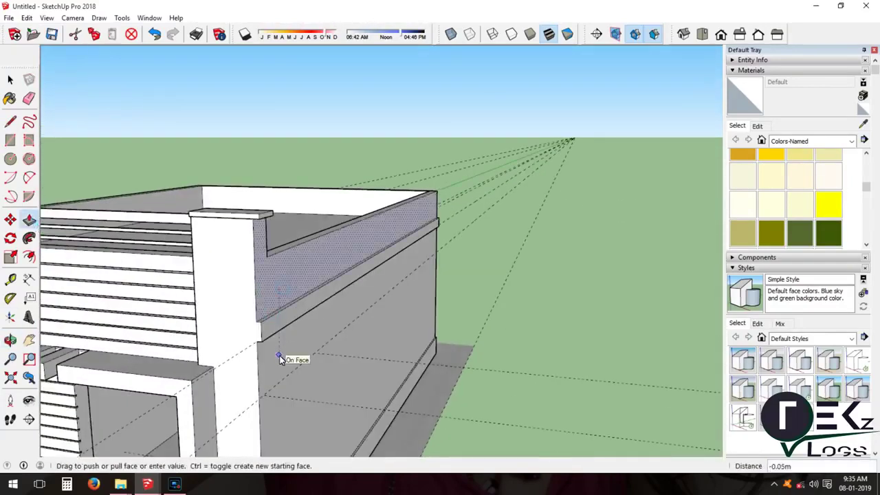
scroll(368, 233, up, 3)
scroll(389, 367, down, 5)
scroll(433, 260, down, 3)
mouse_move(433, 260)
middle_down()
mouse_move(442, 310)
mouse_move(392, 369)
mouse_move(216, 329)
middle_up()
click(11, 122)
scroll(422, 363, up, 3)
scroll(422, 363, down, 2)
key(p)
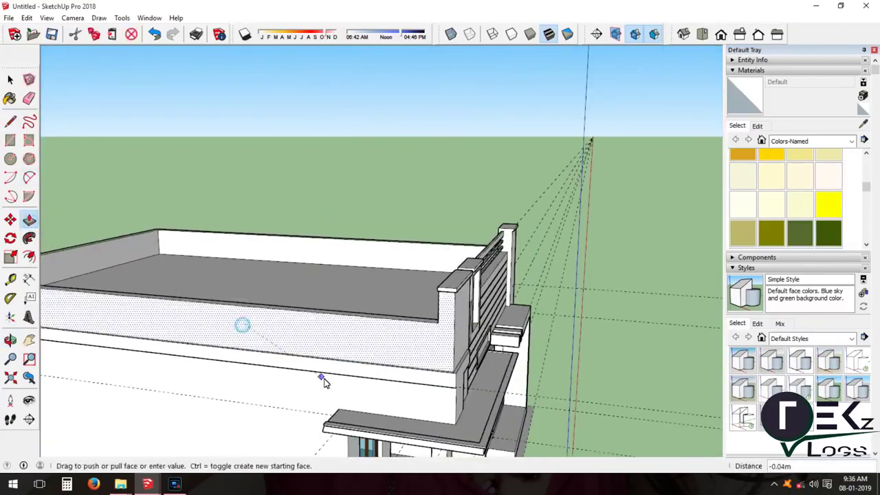
scroll(325, 382, up, 3)
mouse_move(467, 292)
middle_down()
mouse_move(172, 330)
mouse_move(137, 316)
middle_up()
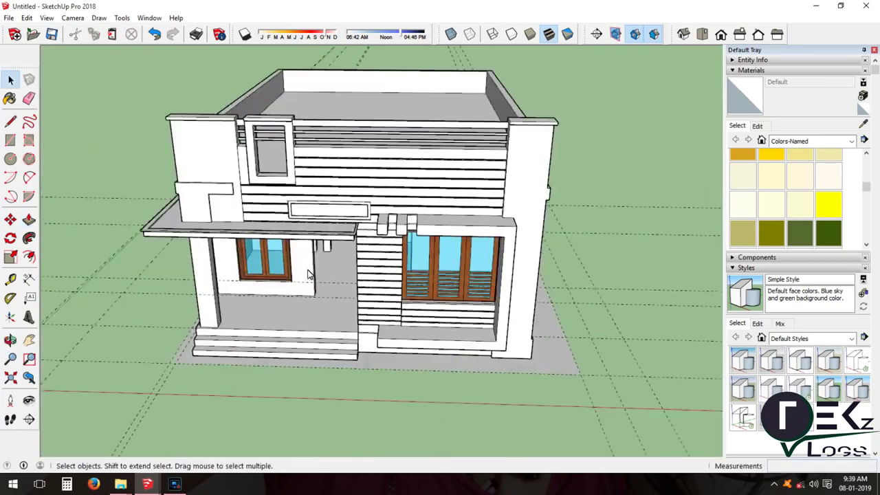
Paste the copied wooden door frame into the porch doorway and stretch it to fit
scroll(307, 273, up, 5)
mouse_move(371, 309)
middle_down()
mouse_move(327, 424)
mouse_move(295, 394)
middle_up()
key(ctrl+v)
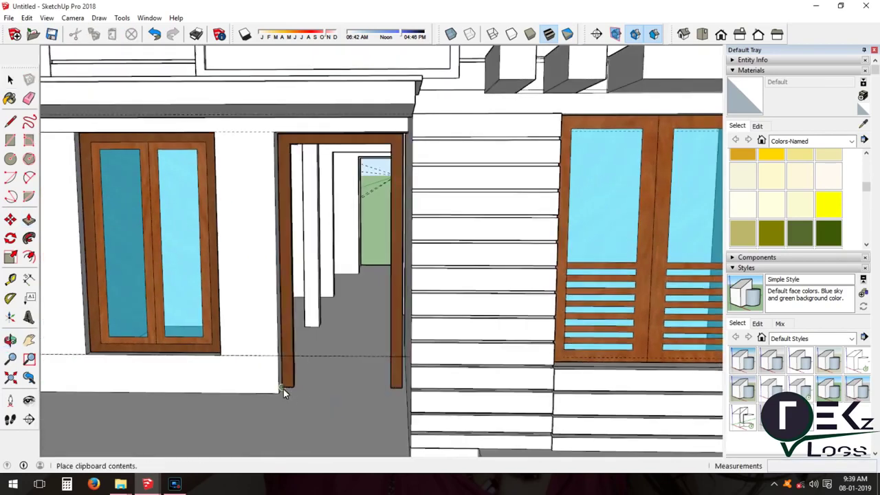
click(283, 389)
scroll(283, 389, up, 3)
scroll(282, 396, down, 2)
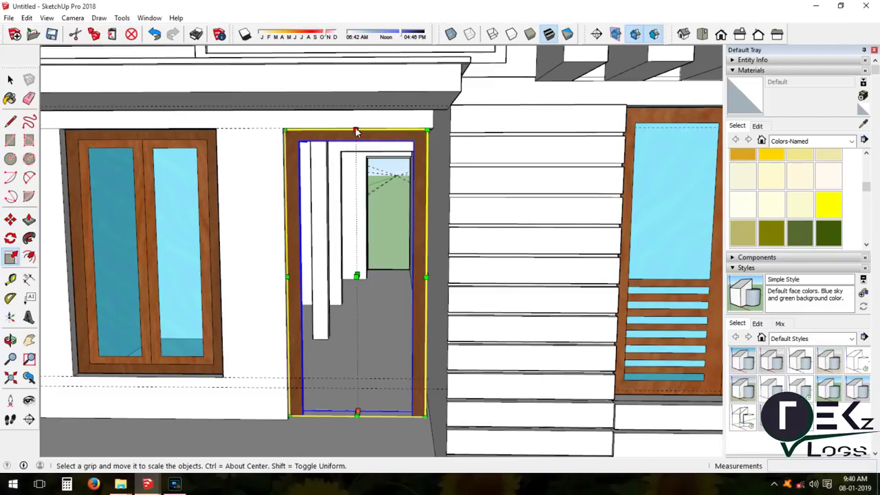
drag(427, 279, 433, 264)
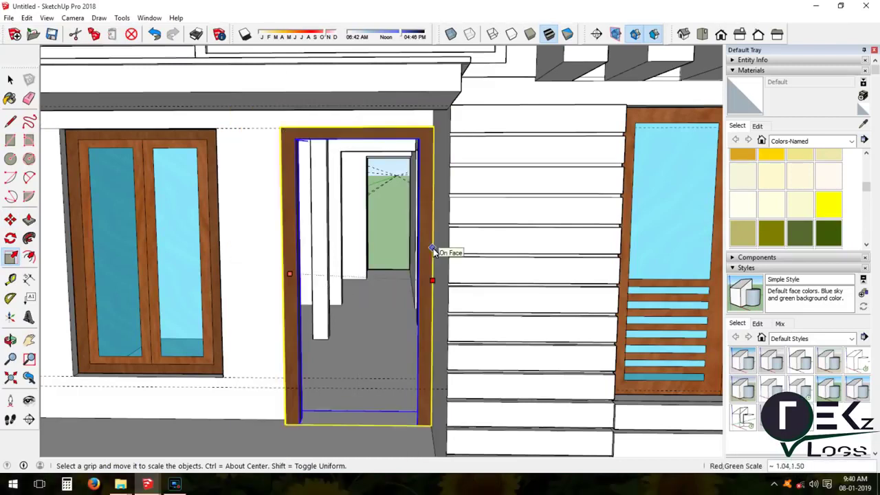
Resize the door frame with the Scale tool to fit the doorway
mouse_move(27, 375)
middle_down()
mouse_move(458, 360)
mouse_move(446, 328)
mouse_move(370, 351)
middle_up()
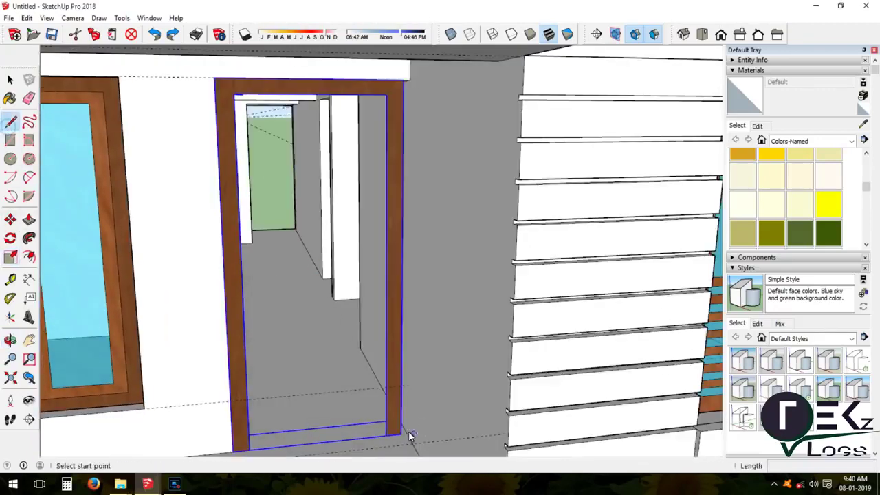
scroll(407, 86, up, 3)
click(397, 80)
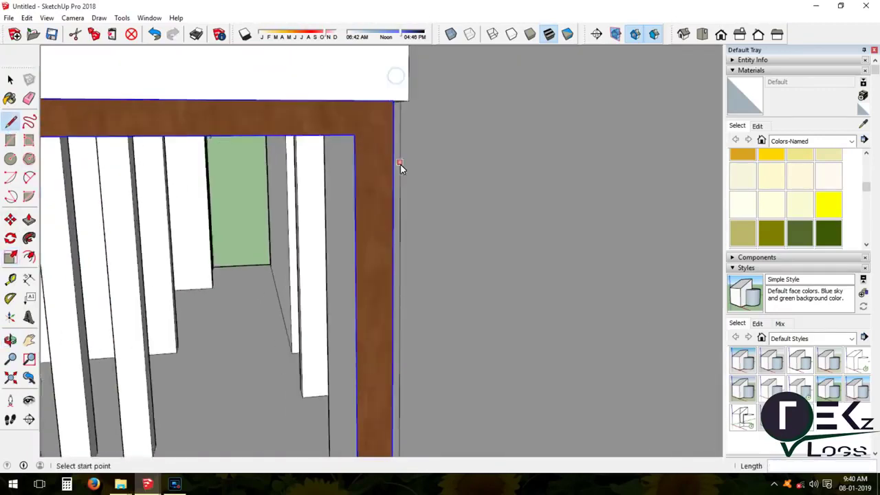
key(s)
scroll(385, 330, down, 2)
scroll(389, 433, up, 3)
scroll(442, 353, up, 1)
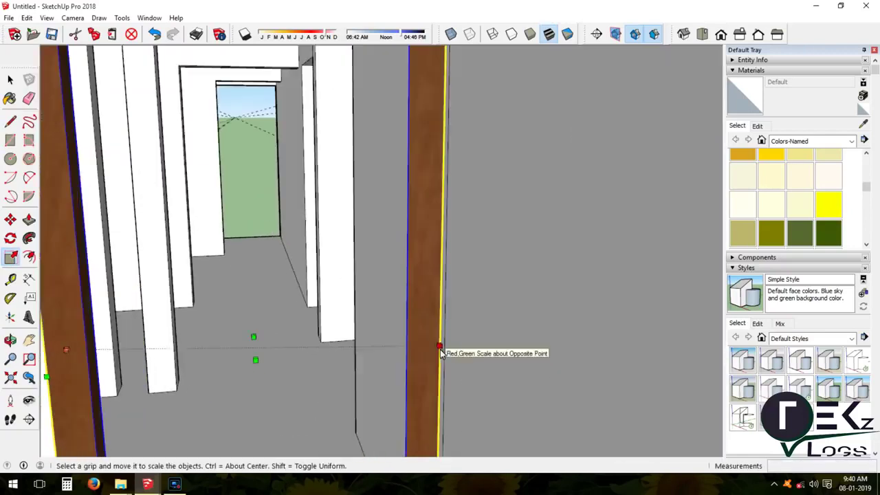
scroll(270, 351, down, 2)
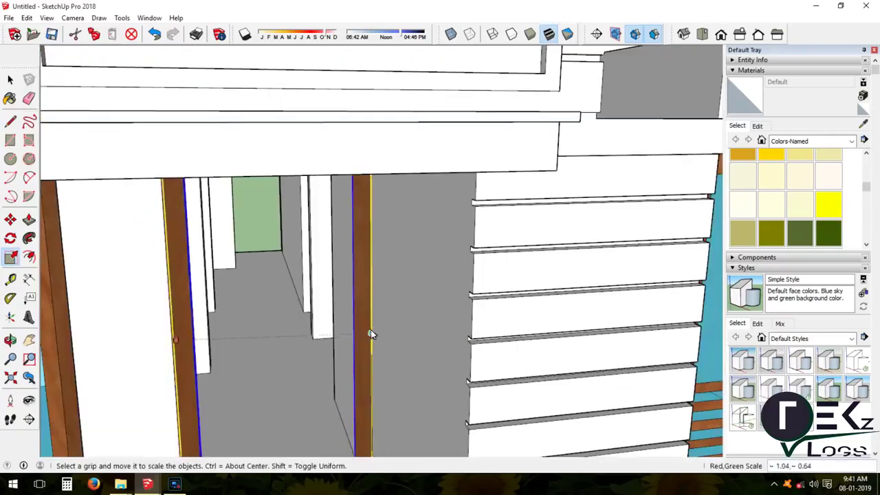
scroll(366, 326, down, 5)
scroll(342, 414, up, 3)
scroll(342, 415, up, 3)
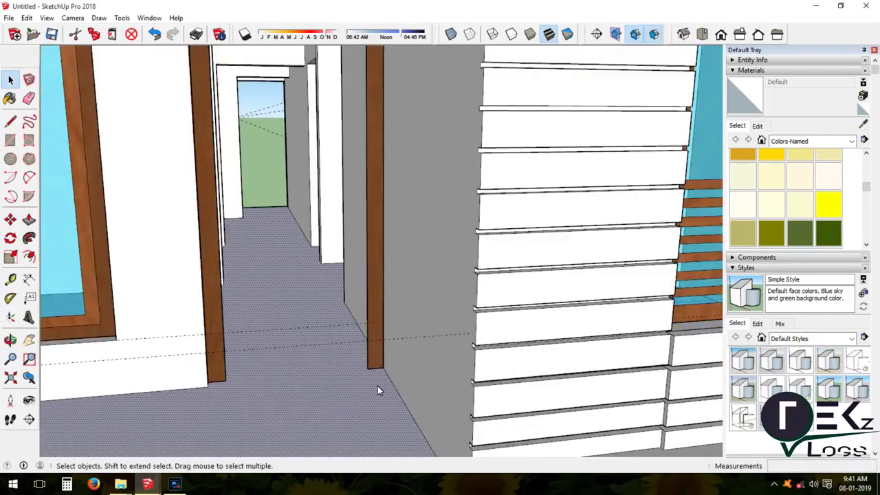
Draw the threshold board line across the base of the doorway
click(11, 122)
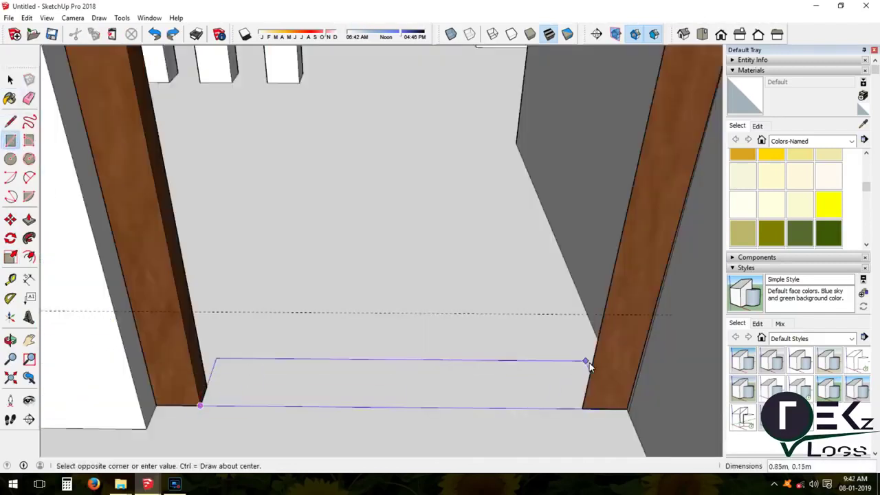
scroll(413, 389, up, 1)
click(117, 379)
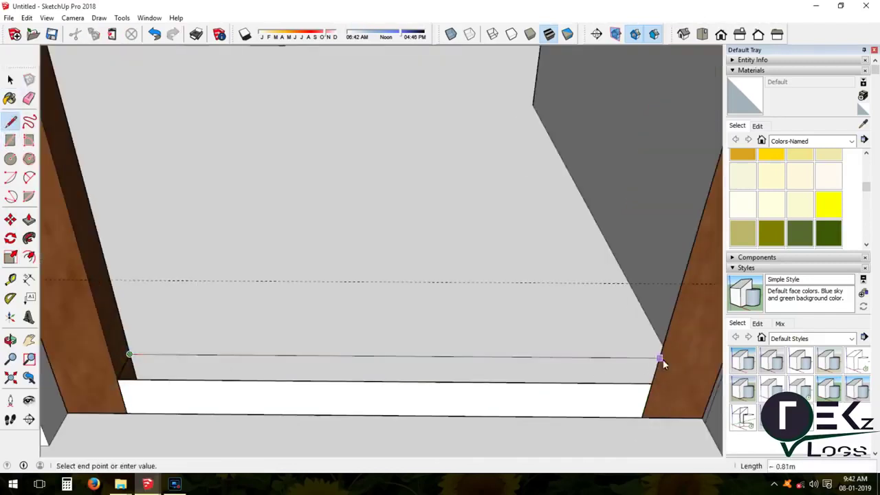
scroll(652, 364, down, 3)
mouse_move(639, 422)
middle_down()
mouse_move(388, 389)
mouse_move(344, 414)
middle_up()
key(b)
click(811, 141)
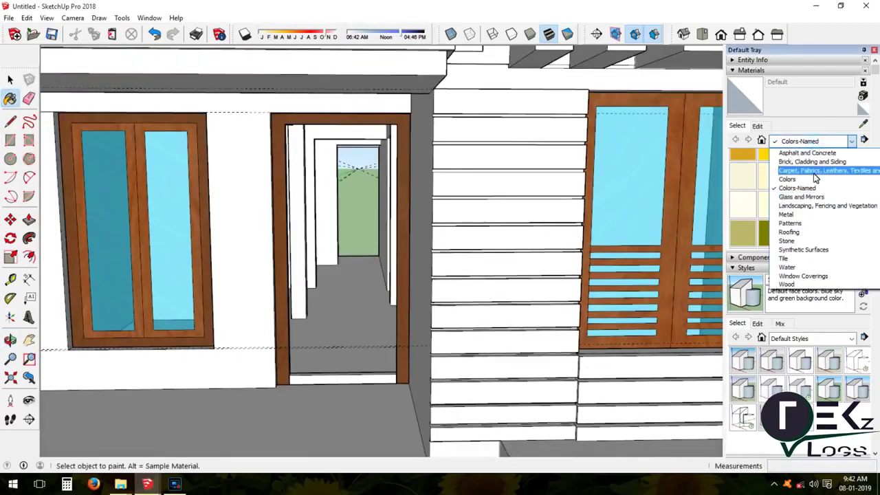
Paint the doorway sill with Wood Veneer 01 from the Wood collection
click(786, 284)
click(323, 374)
scroll(322, 373, up, 2)
scroll(322, 373, up, 3)
key(e)
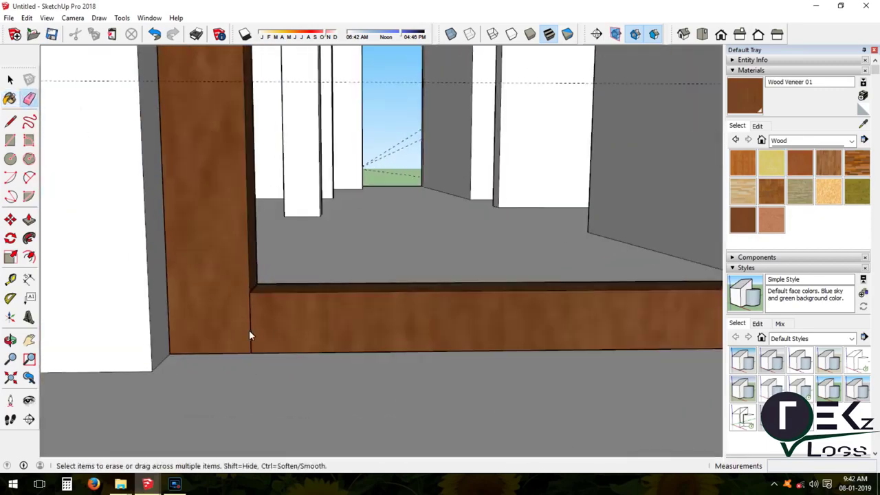
scroll(249, 334, down, 3)
scroll(249, 334, down, 5)
scroll(318, 334, down, 5)
Draw an inset outline on the low step's top face beneath the right window
key(o)
mouse_move(357, 343)
mouse_down()
mouse_move(414, 358)
mouse_move(329, 307)
mouse_up()
scroll(466, 393, up, 2)
key(l)
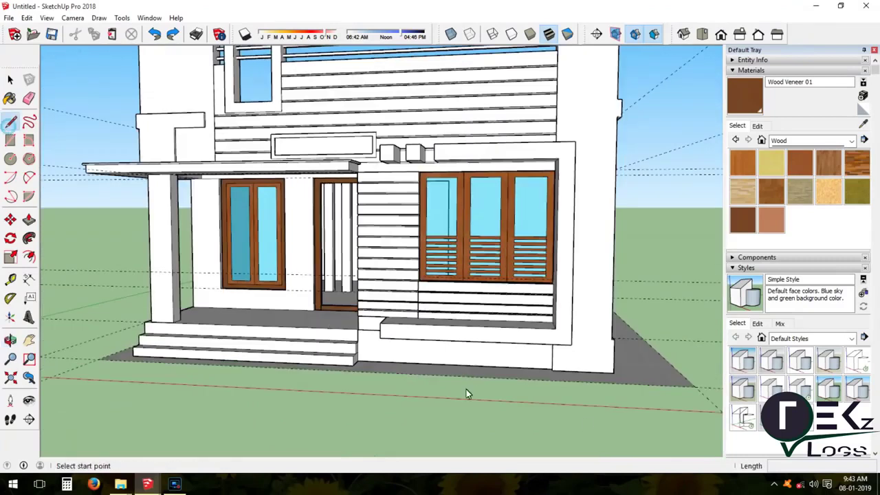
scroll(358, 346, up, 2)
scroll(358, 346, down, 1)
click(360, 350)
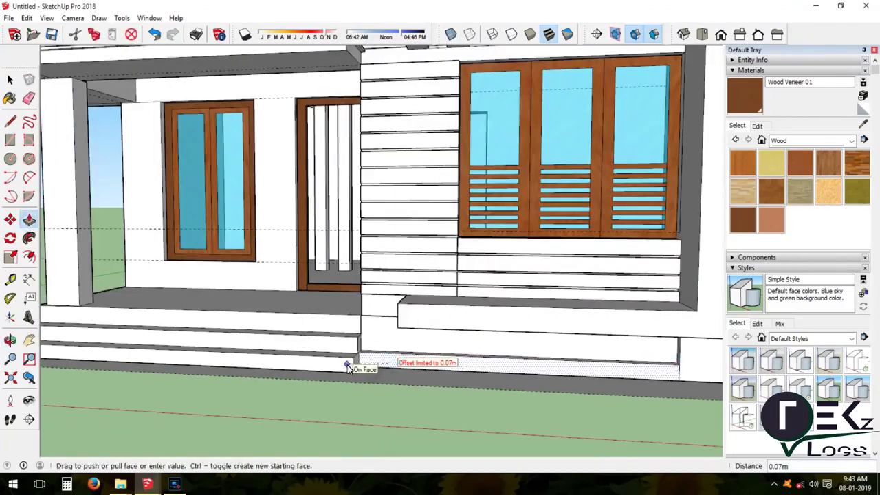
click(349, 369)
scroll(295, 410, down, 5)
Sink the low step's inset face to hollow it into a planter box
key(o)
drag(295, 410, 490, 449)
scroll(389, 387, up, 4)
mouse_move(388, 387)
mouse_down()
mouse_move(529, 459)
mouse_move(36, 364)
mouse_up()
click(394, 389)
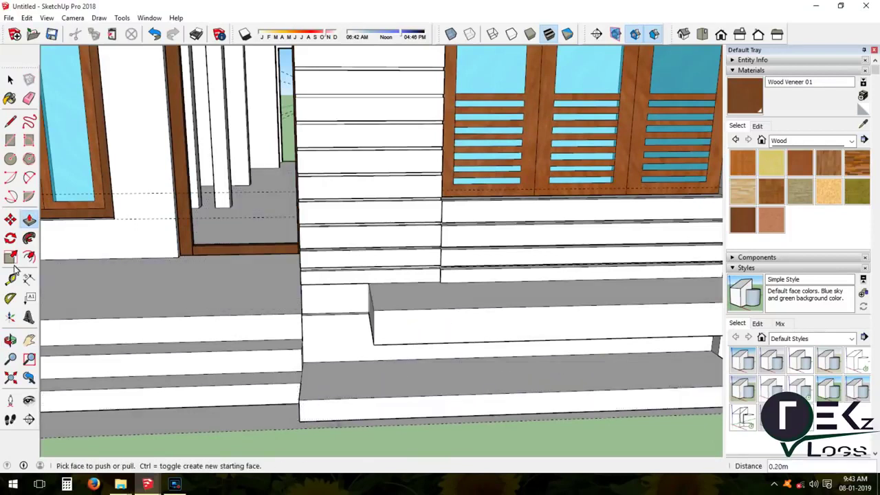
click(327, 367)
middle_drag(266, 388, 241, 393)
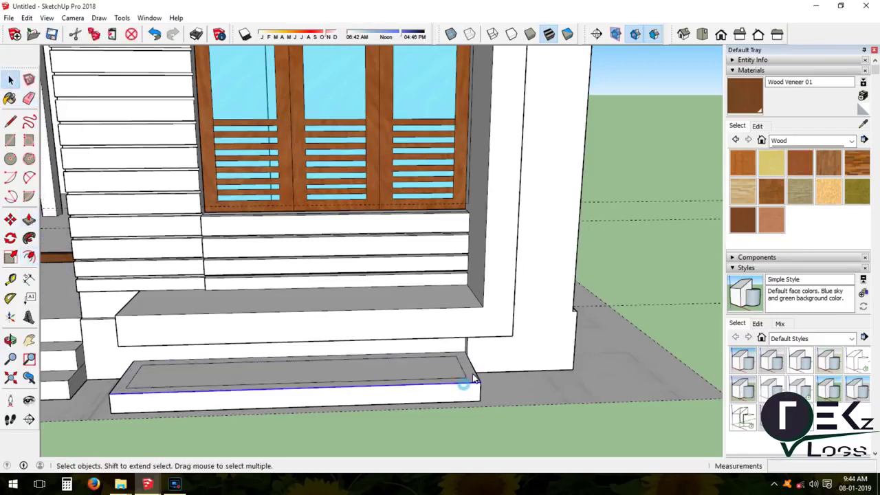
click(10, 340)
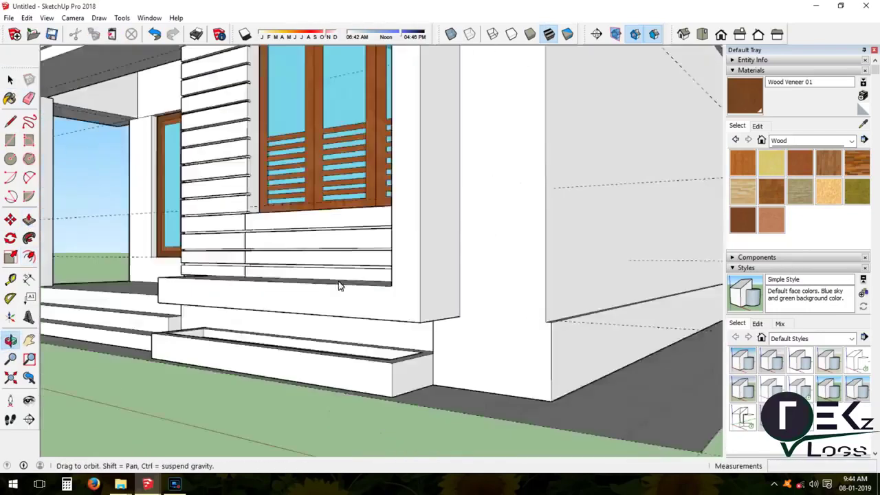
drag(337, 287, 481, 274)
click(851, 140)
click(825, 233)
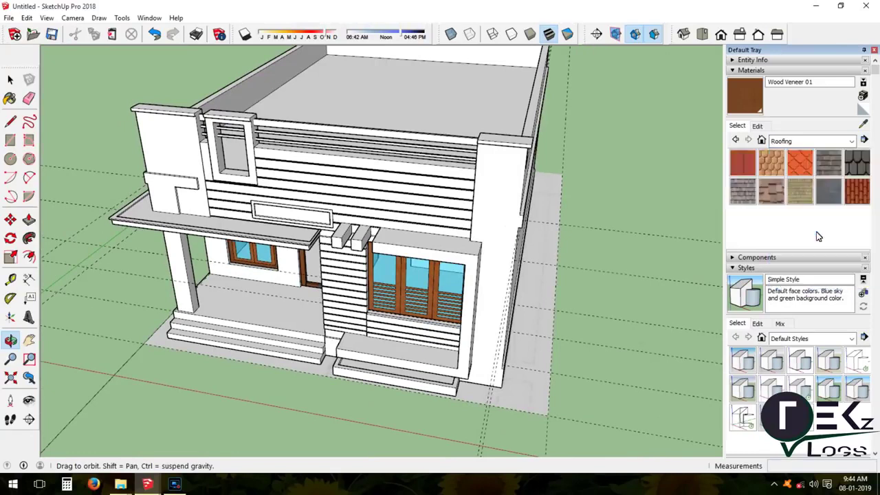
Paint the roof with Roofing Slate Dark
click(385, 89)
click(851, 140)
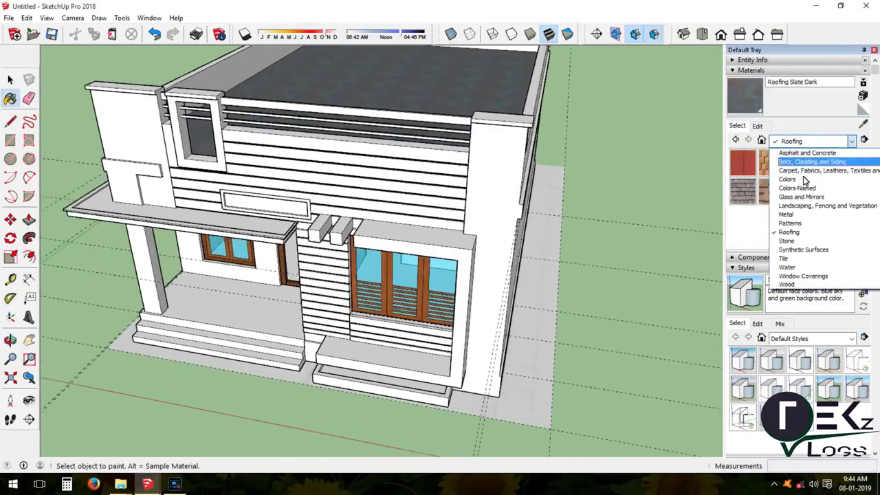
click(804, 250)
scroll(797, 193, down, 2)
scroll(794, 185, up, 1)
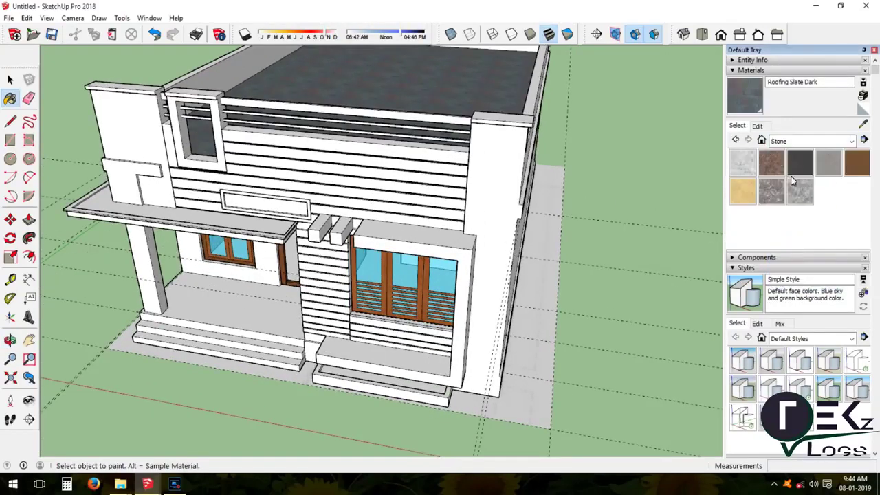
scroll(276, 371, up, 5)
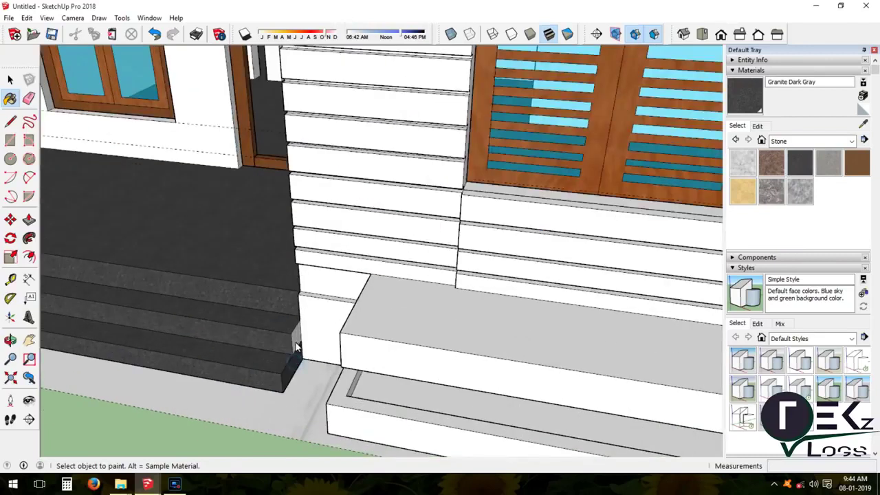
scroll(290, 360, up, 5)
scroll(295, 205, up, 3)
Draw a line across the doorway and paint the doorway floor Carrera Marble
key(l)
click(293, 240)
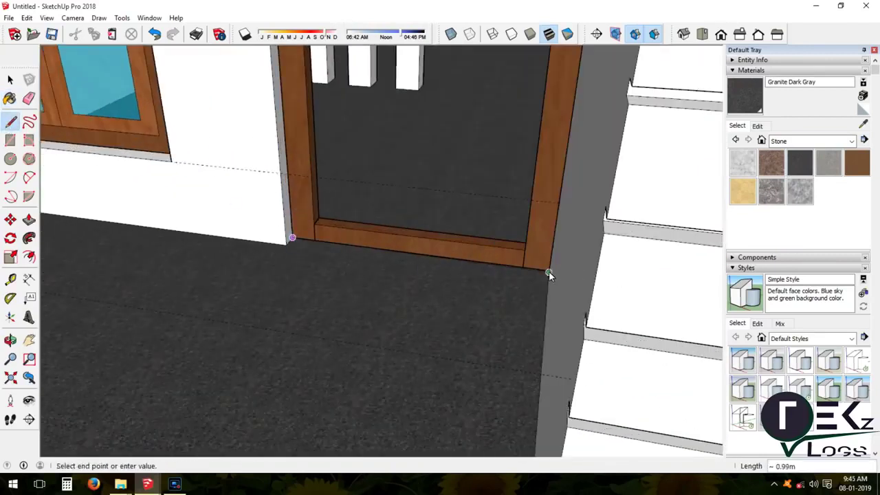
click(555, 275)
scroll(489, 252, down, 3)
click(742, 163)
click(751, 175)
Draw a line near the house's right corner to mark off the corner base
scroll(412, 248, down, 5)
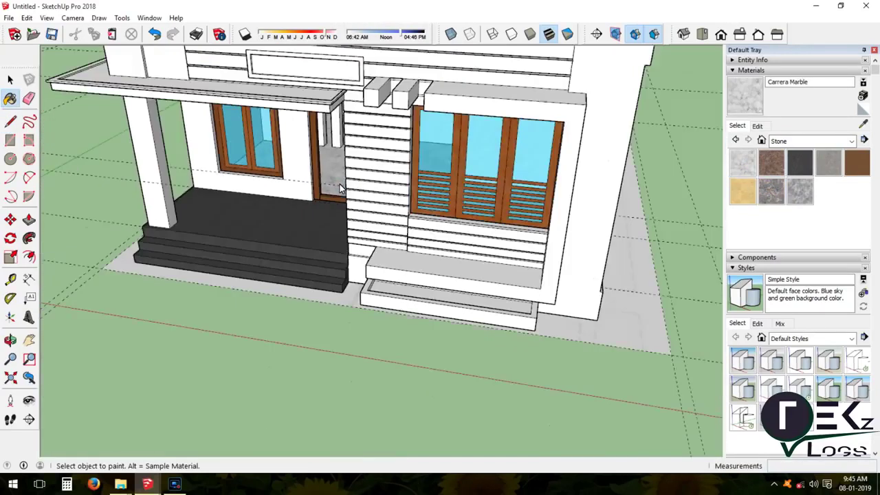
middle_drag(412, 247, 445, 153)
scroll(551, 272, up, 4)
scroll(552, 273, up, 3)
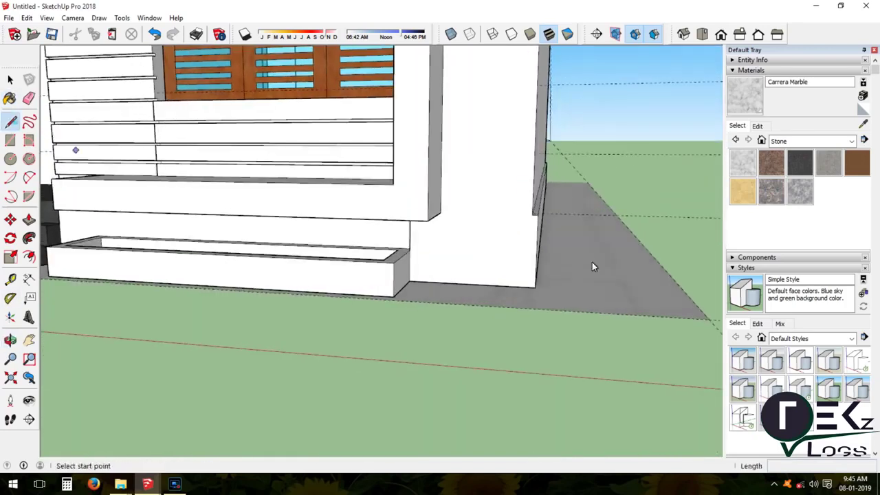
click(440, 213)
scroll(440, 219, down, 3)
mouse_move(439, 218)
middle_down()
mouse_move(479, 223)
mouse_move(67, 248)
mouse_move(481, 237)
middle_up()
Select the Sketchy Stone material from the Patterns collection
click(814, 140)
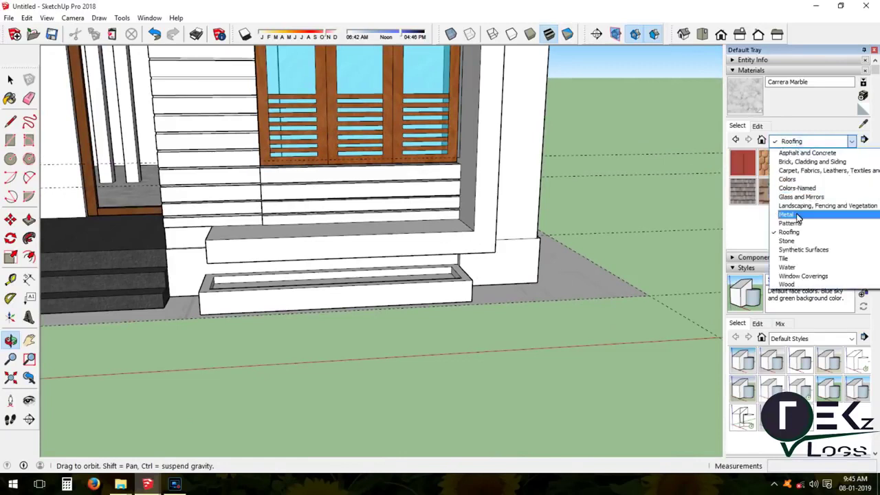
click(796, 222)
click(814, 141)
click(824, 229)
alt+click(566, 256)
scroll(588, 263, down, 10)
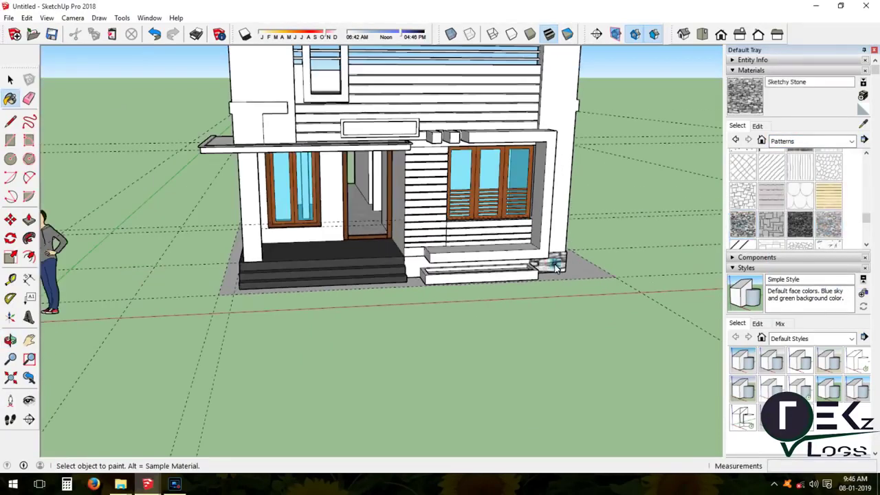
middle_drag(588, 263, 141, 212)
scroll(142, 215, up, 5)
scroll(215, 244, down, 5)
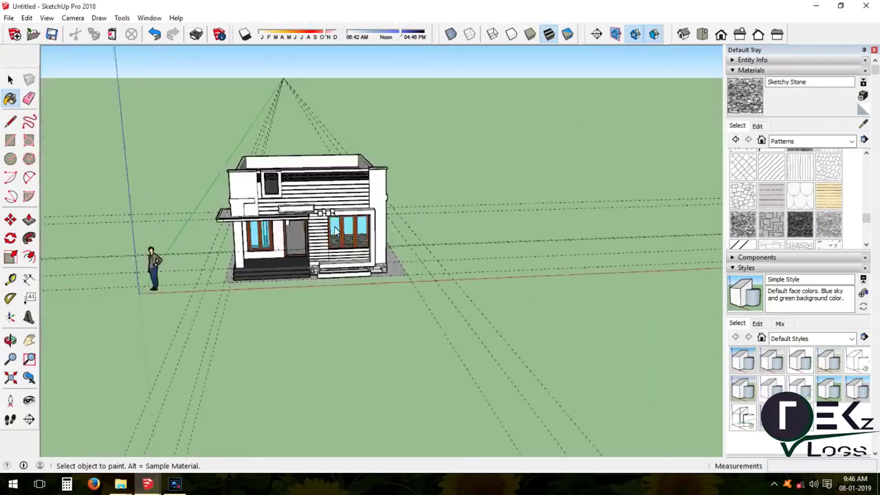
Switch the Materials browser to the Brick, Cladding and Siding collection
scroll(328, 346, up, 5)
click(814, 141)
click(777, 265)
click(814, 141)
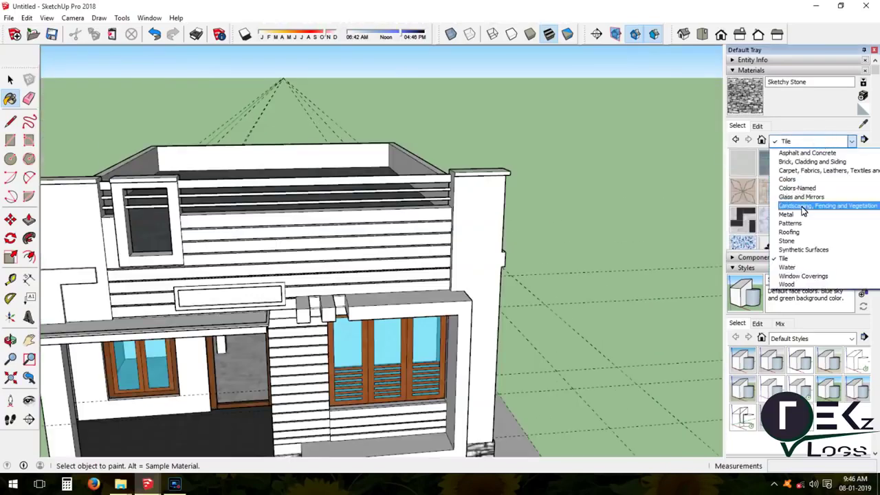
click(825, 224)
Browse the brick materials, then pick a wall colour from the plain colour swatches
scroll(804, 193, down, 2)
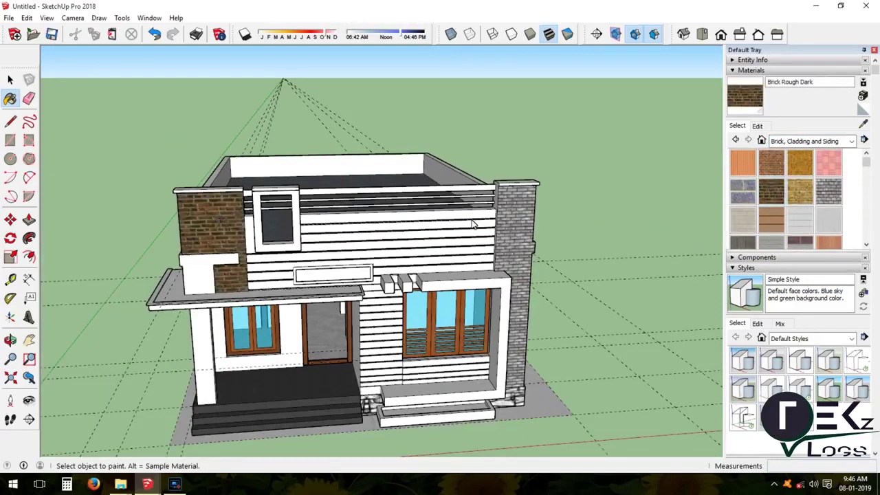
scroll(473, 224, down, 3)
scroll(291, 246, up, 5)
scroll(291, 245, up, 3)
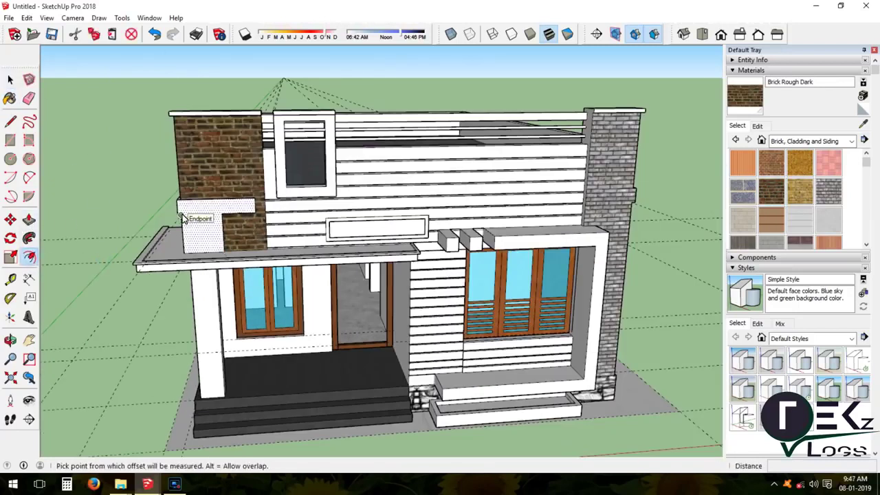
scroll(158, 203, down, 3)
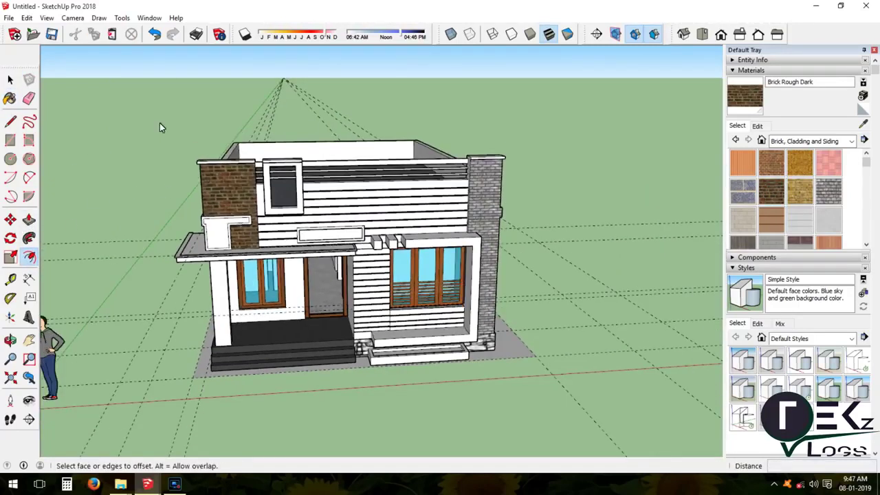
scroll(239, 225, up, 3)
scroll(300, 231, up, 2)
click(797, 188)
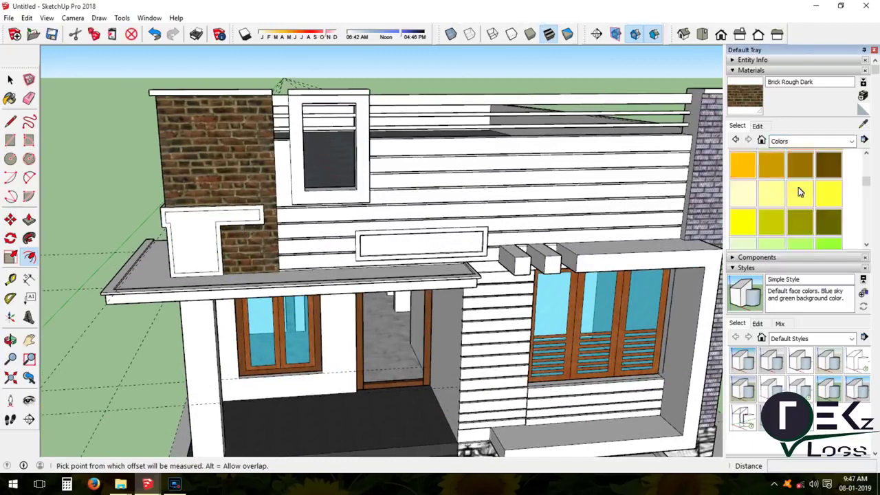
click(743, 172)
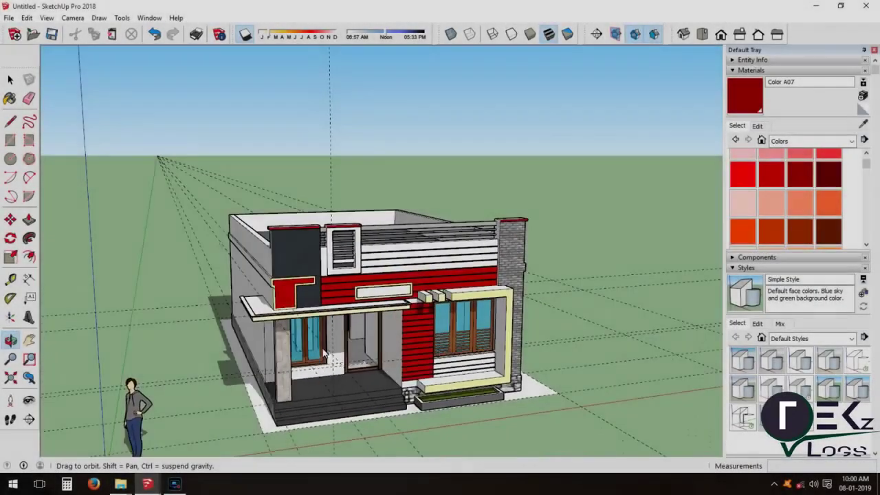
Orbit and zoom around the house to view the red front panel and canopy
drag(357, 354, 492, 354)
scroll(413, 351, up, 3)
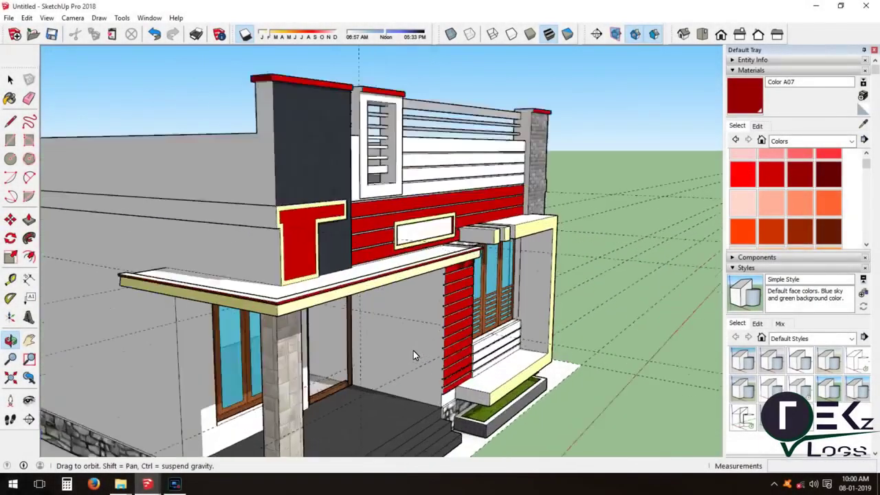
scroll(190, 252, up, 2)
scroll(291, 275, up, 2)
scroll(404, 275, up, 1)
scroll(404, 275, down, 2)
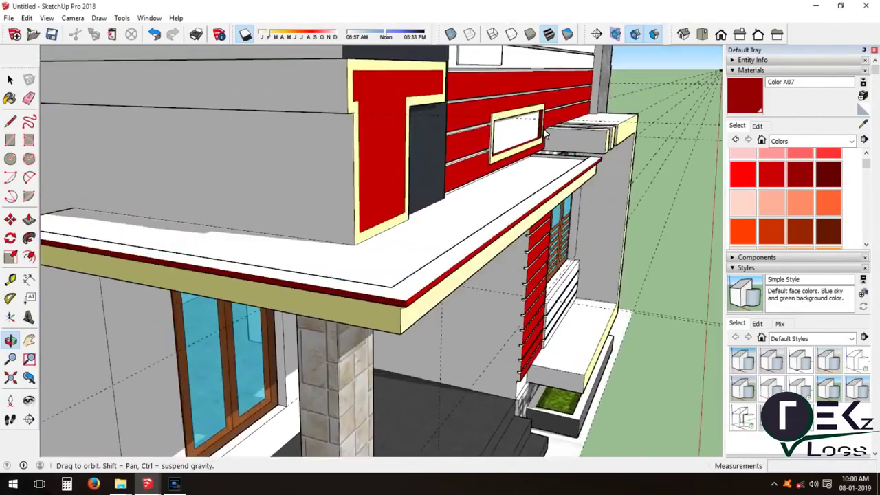
scroll(413, 285, down, 2)
scroll(447, 268, down, 2)
scroll(485, 250, up, 5)
drag(484, 251, 213, 269)
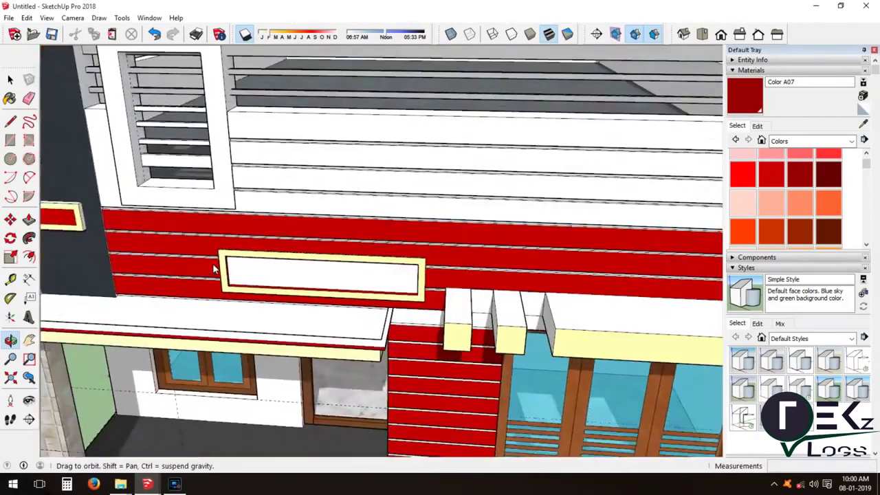
scroll(213, 270, down, 4)
scroll(220, 275, down, 1)
Orbit to inspect the right side wall, porch and window, then the left side
drag(220, 275, 261, 326)
scroll(362, 337, up, 5)
drag(362, 337, 557, 289)
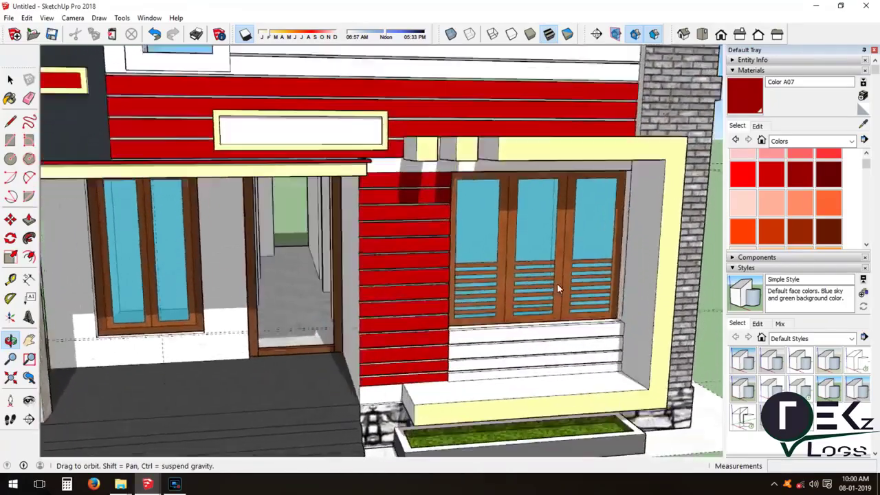
scroll(557, 289, down, 2)
scroll(625, 252, down, 2)
drag(625, 251, 550, 359)
scroll(414, 372, up, 2)
scroll(414, 372, down, 2)
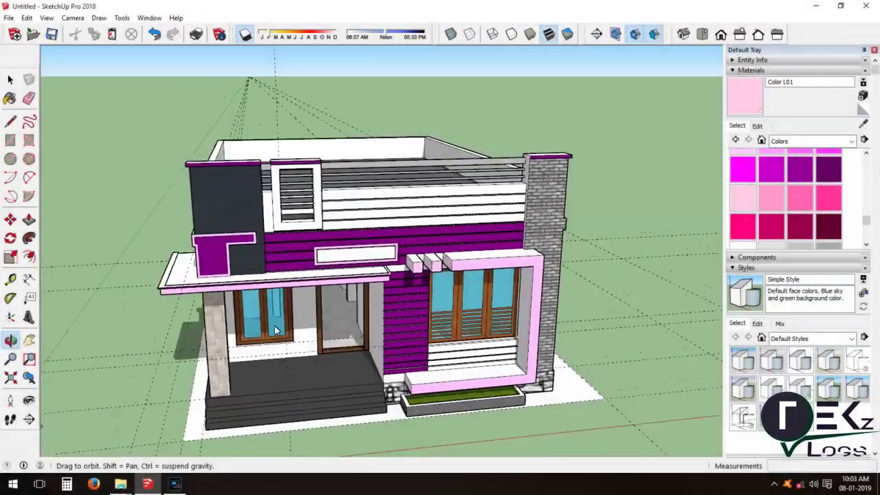
mouse_move(184, 332)
mouse_down()
mouse_move(434, 331)
mouse_move(172, 320)
mouse_move(308, 313)
mouse_move(223, 310)
mouse_move(250, 310)
mouse_move(364, 320)
mouse_up()
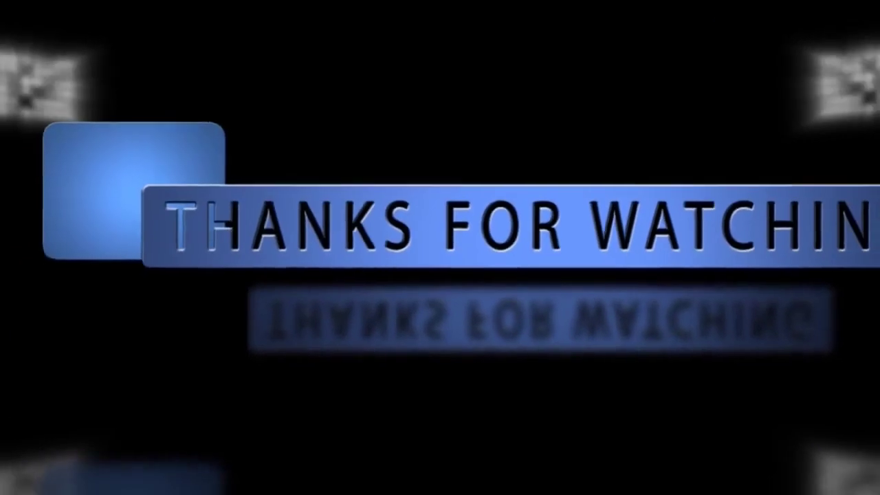